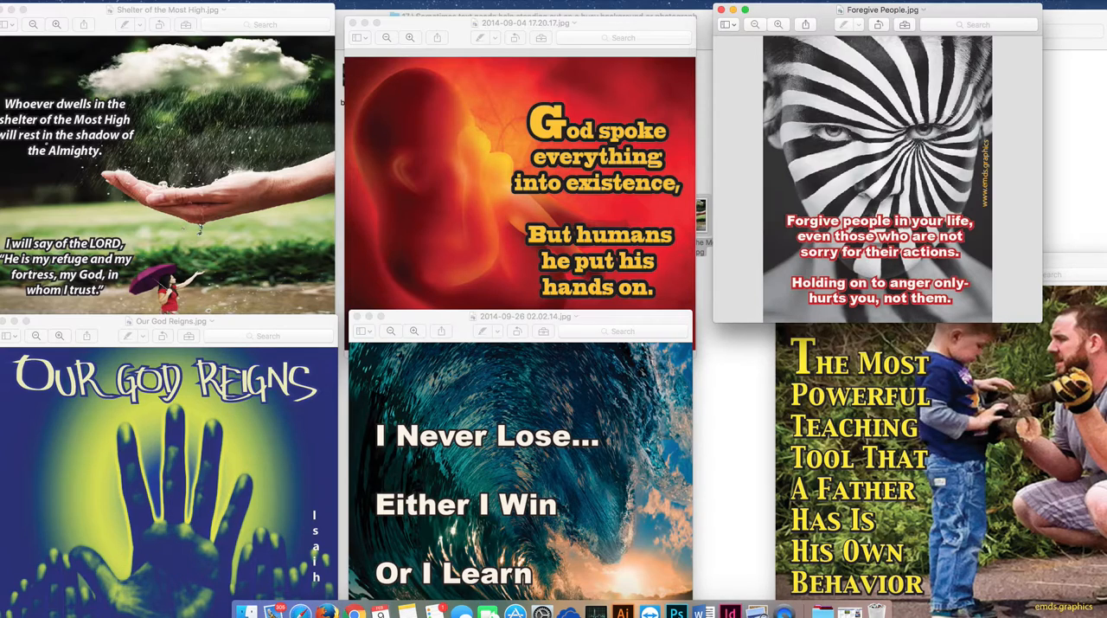
# Step: Enlarge Foregive People.jpg to examine its outlined text over the striped face, and close it
pyautogui.moveTo(810, 15); pyautogui.dragTo(447, 40)
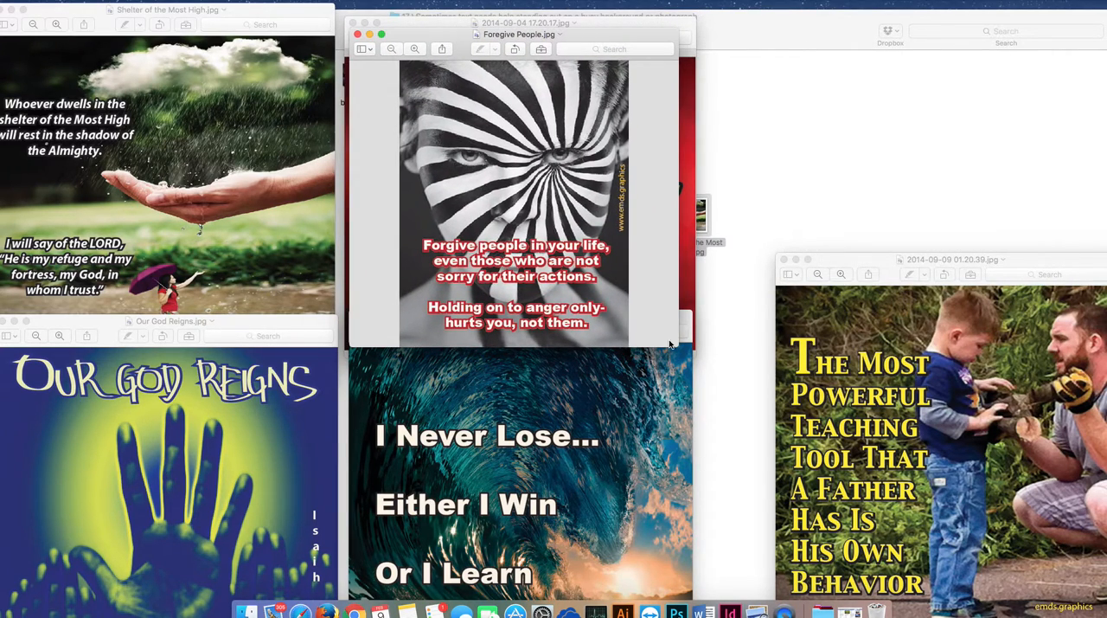
pyautogui.moveTo(680, 347); pyautogui.dragTo(777, 482)
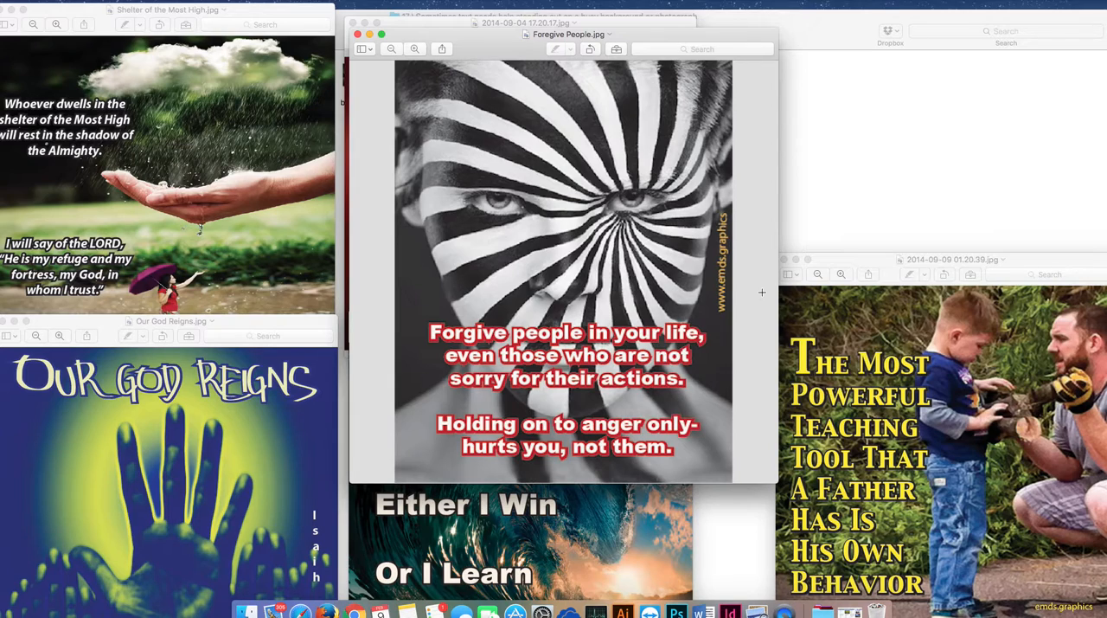
pyautogui.click(358, 35)
# Step: Enlarge 2014-09-04 17.20.17.jpg to examine its yellow text with dark outline, and close it
pyautogui.moveTo(458, 30); pyautogui.dragTo(479, 35)
pyautogui.moveTo(710, 355); pyautogui.dragTo(817, 462)
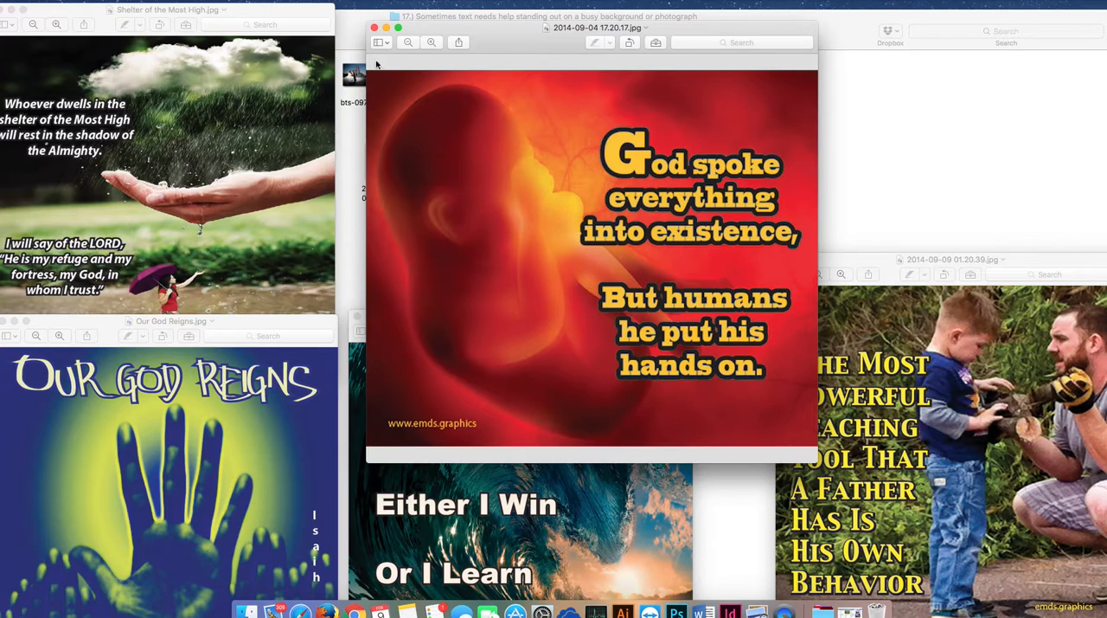
pyautogui.click(373, 29)
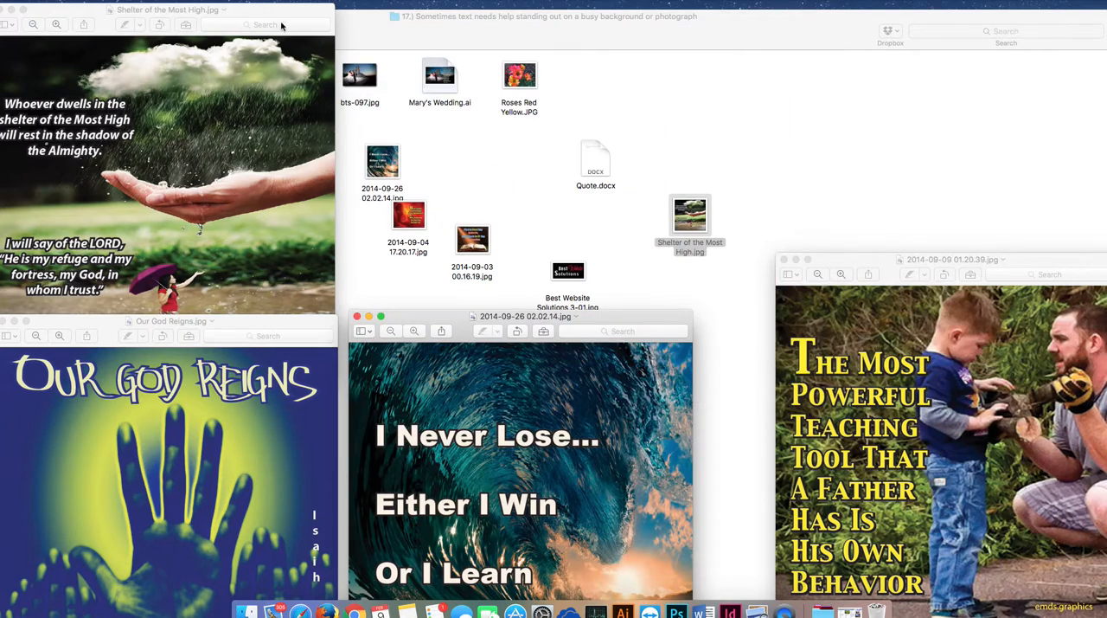
# Step: Enlarge Shelter of the Most High.jpg to examine how its white text stands out, and close it
pyautogui.moveTo(260, 16); pyautogui.dragTo(568, 30)
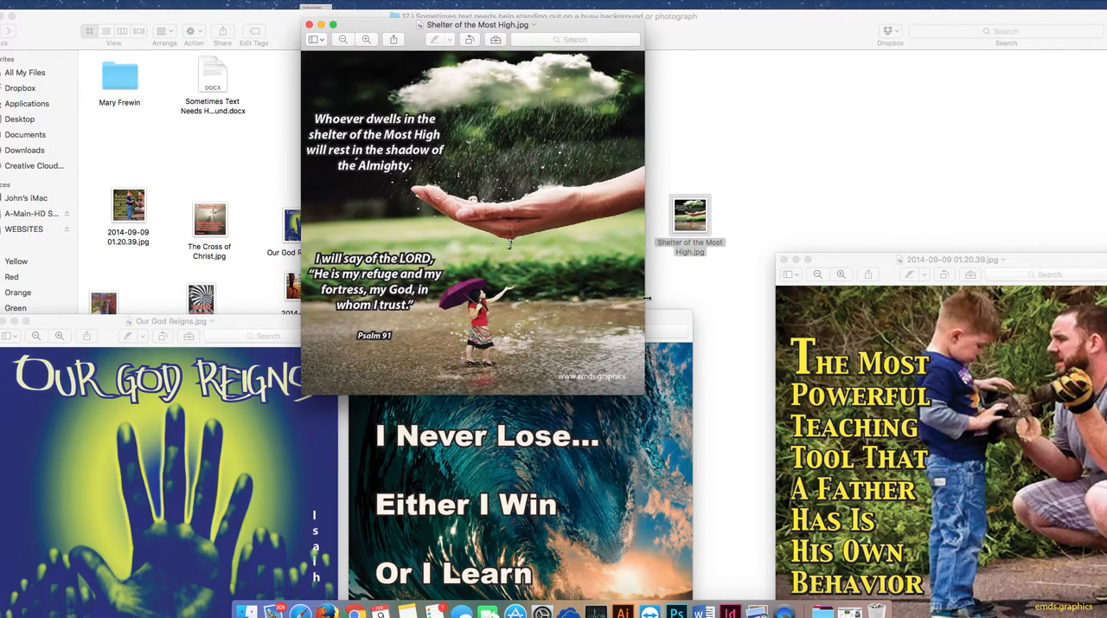
pyautogui.moveTo(644, 395); pyautogui.dragTo(892, 555)
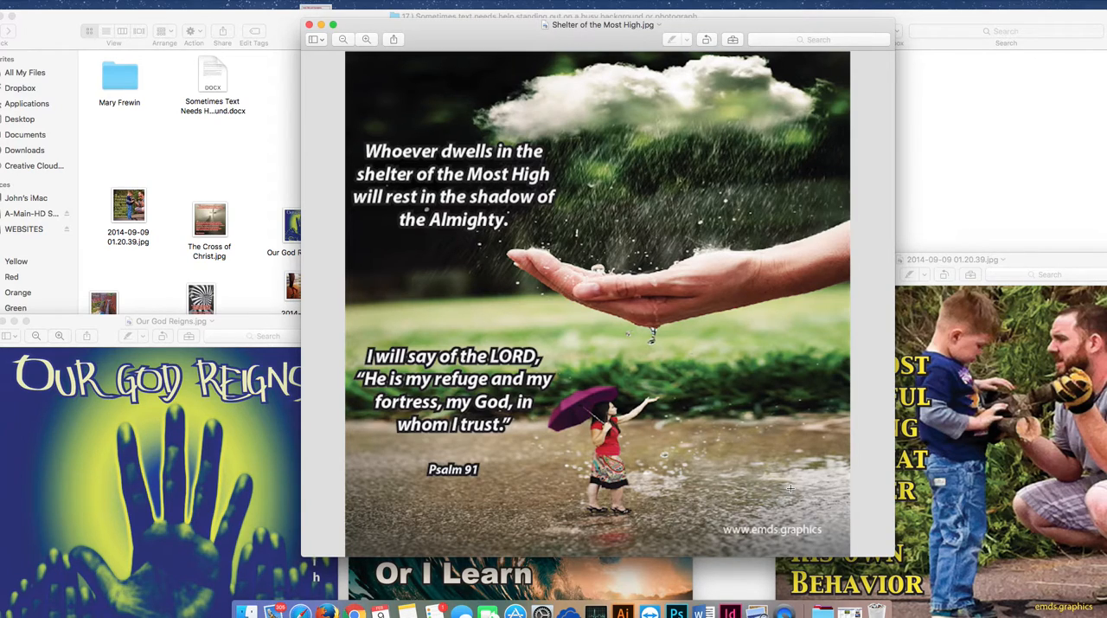
pyautogui.click(309, 26)
# Step: Examine the text in Our God Reigns.jpg and 2014-09-26 02.02.14.jpg, closing each image
pyautogui.moveTo(283, 323); pyautogui.dragTo(573, 64)
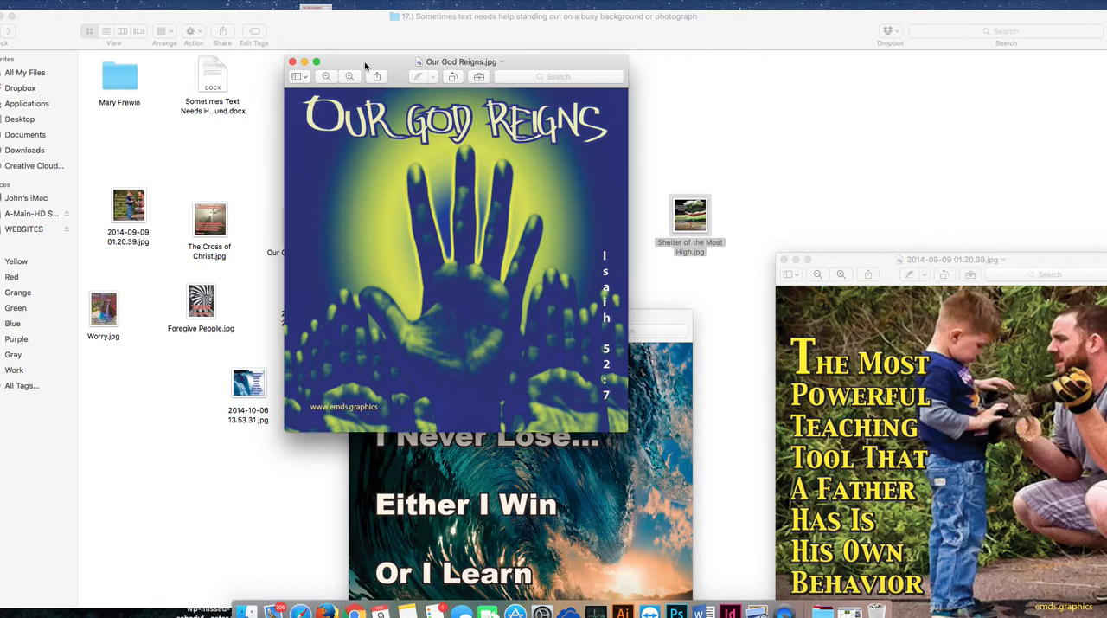
pyautogui.click(293, 61)
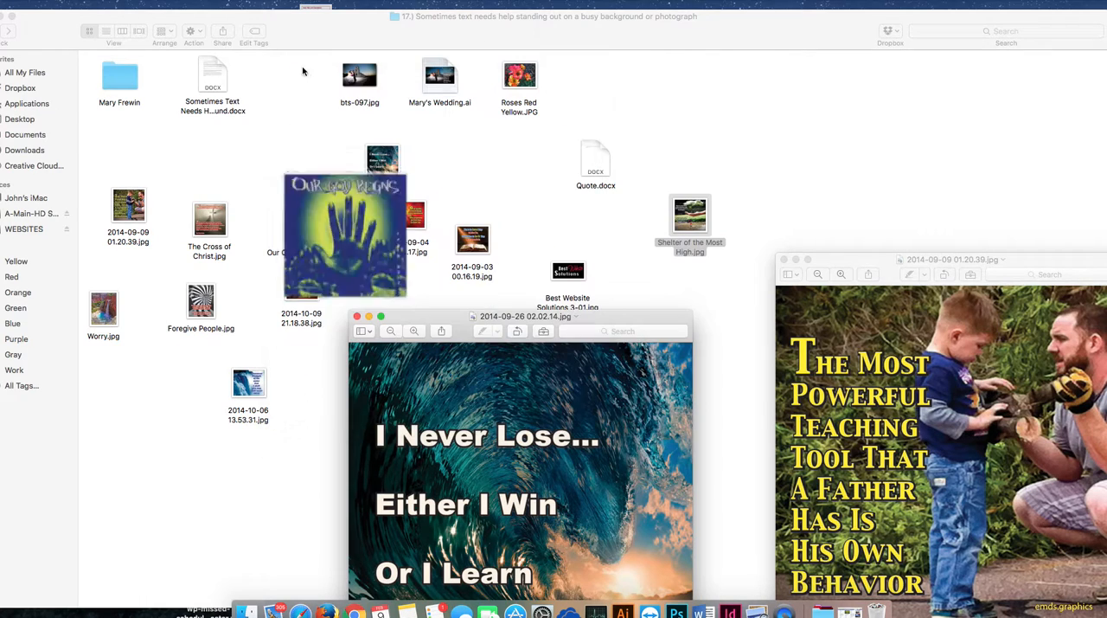
pyautogui.moveTo(595, 312); pyautogui.dragTo(534, 39)
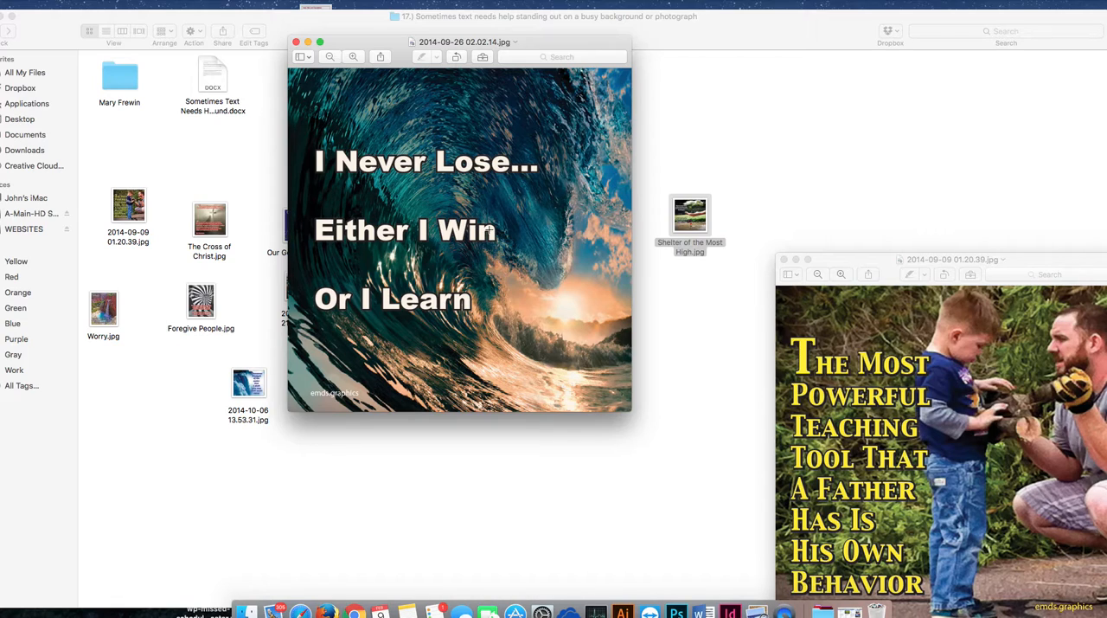
pyautogui.click(296, 41)
# Step: Enlarge 2014-09-09 01.20.39.jpg to examine its yellow text beside the father and son, and close it
pyautogui.click(886, 263)
pyautogui.moveTo(886, 263); pyautogui.dragTo(414, 56)
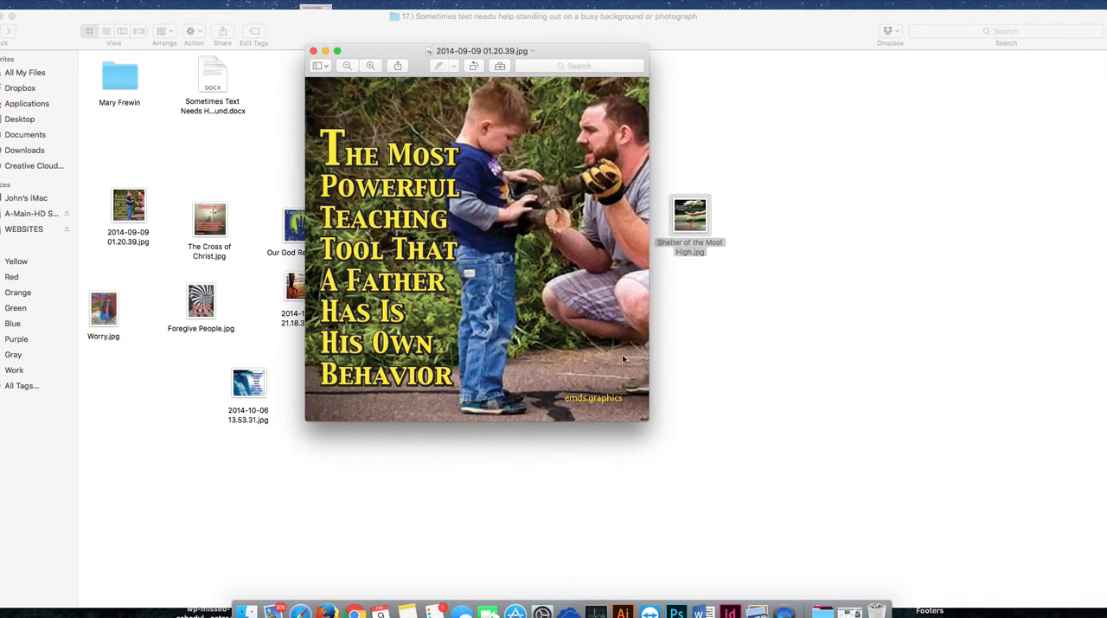
pyautogui.moveTo(645, 418); pyautogui.dragTo(749, 488)
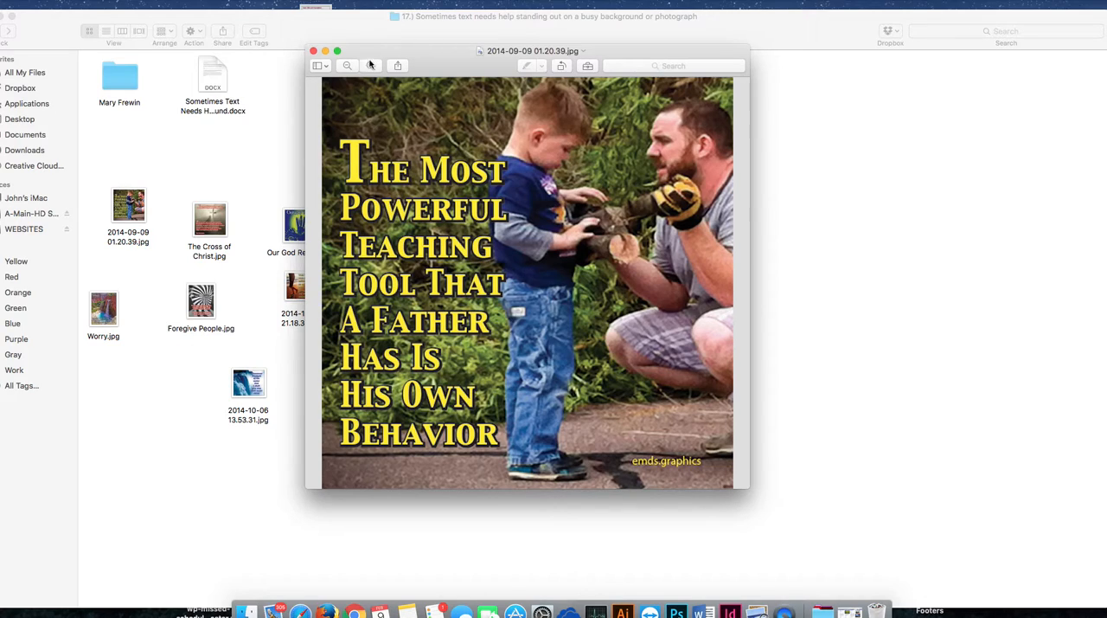
pyautogui.click(314, 52)
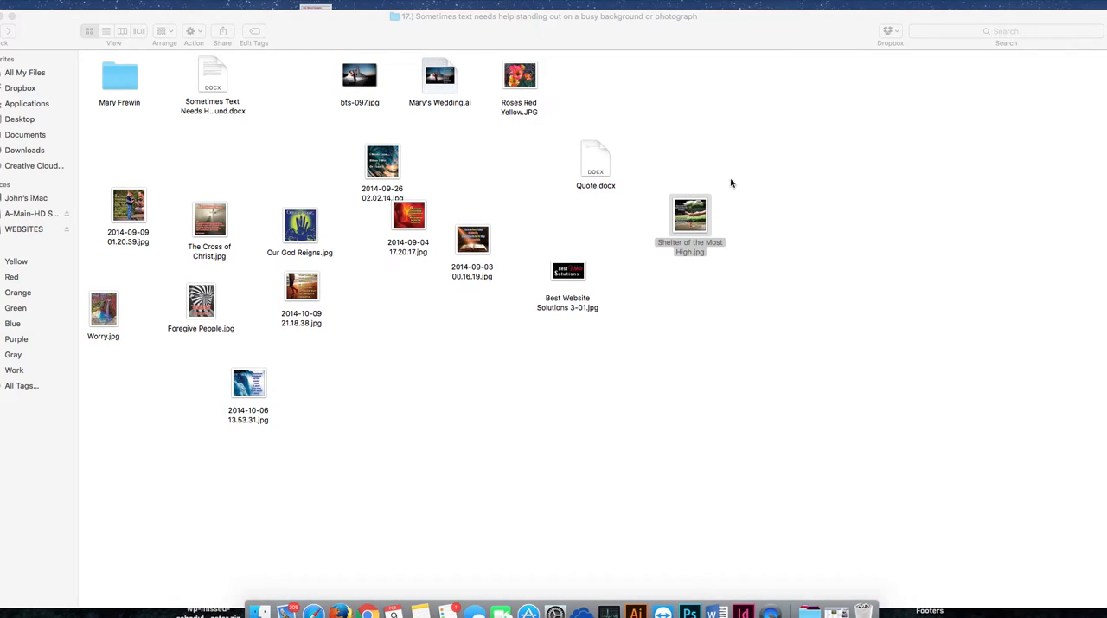
# Step: Switch to Illustrator and create a new document 6 in wide and 5 in high
pyautogui.moveTo(0, 86); pyautogui.dragTo(515, 25)
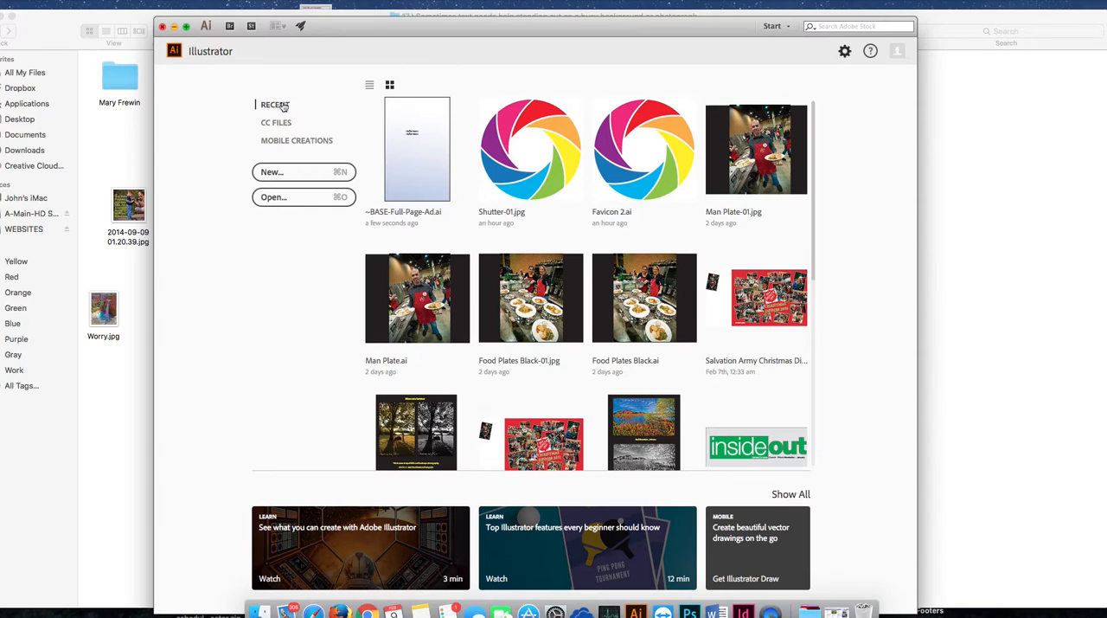
pyautogui.click(279, 172)
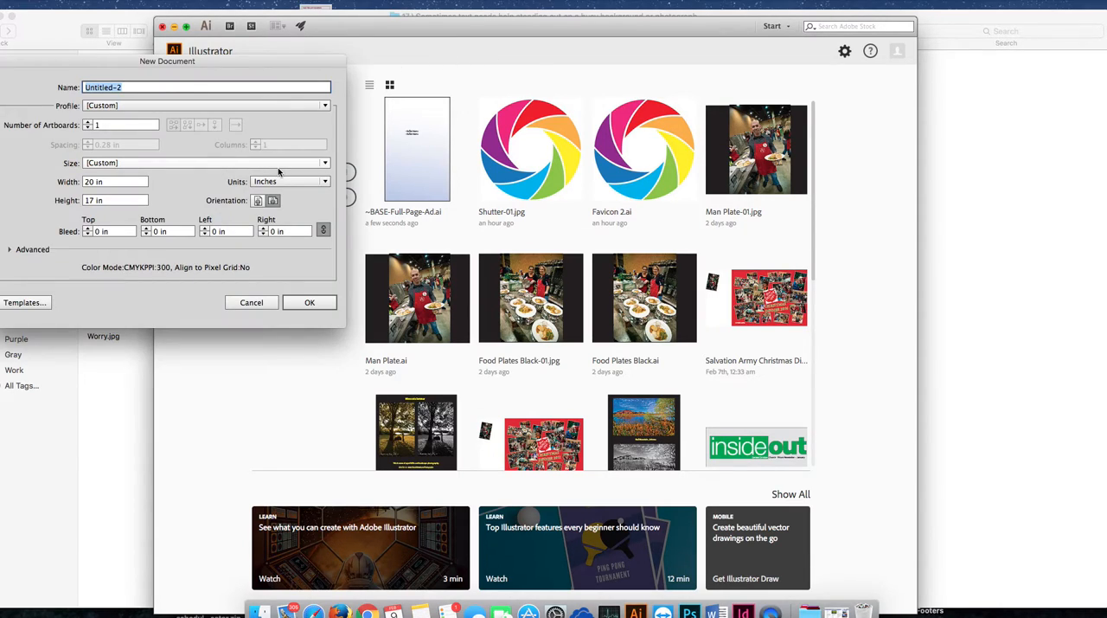
pyautogui.click(87, 183)
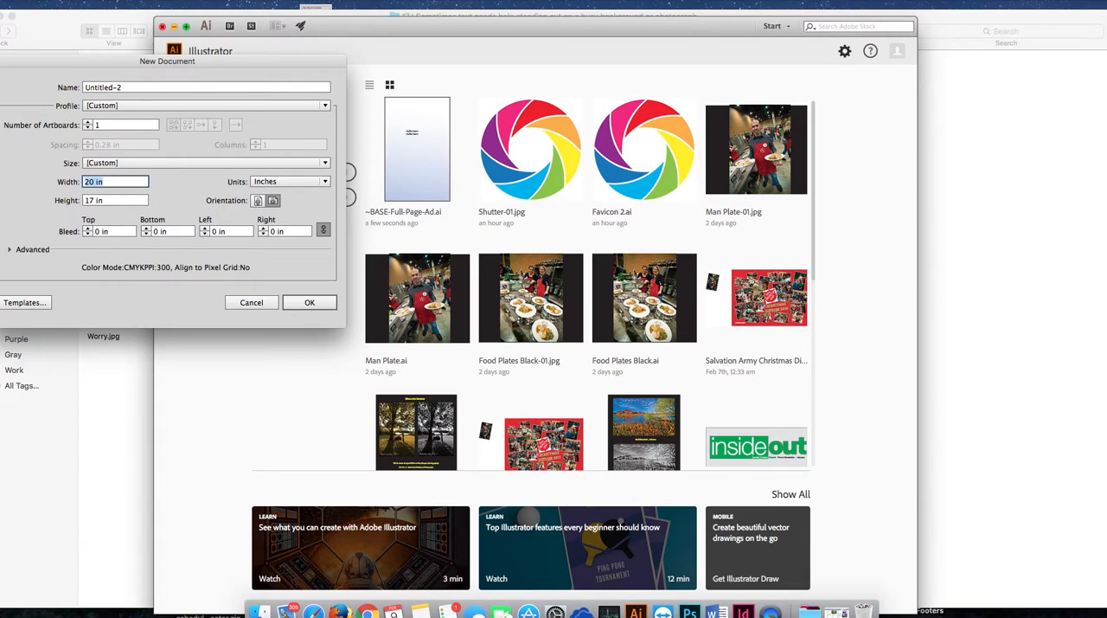
pyautogui.write('6')
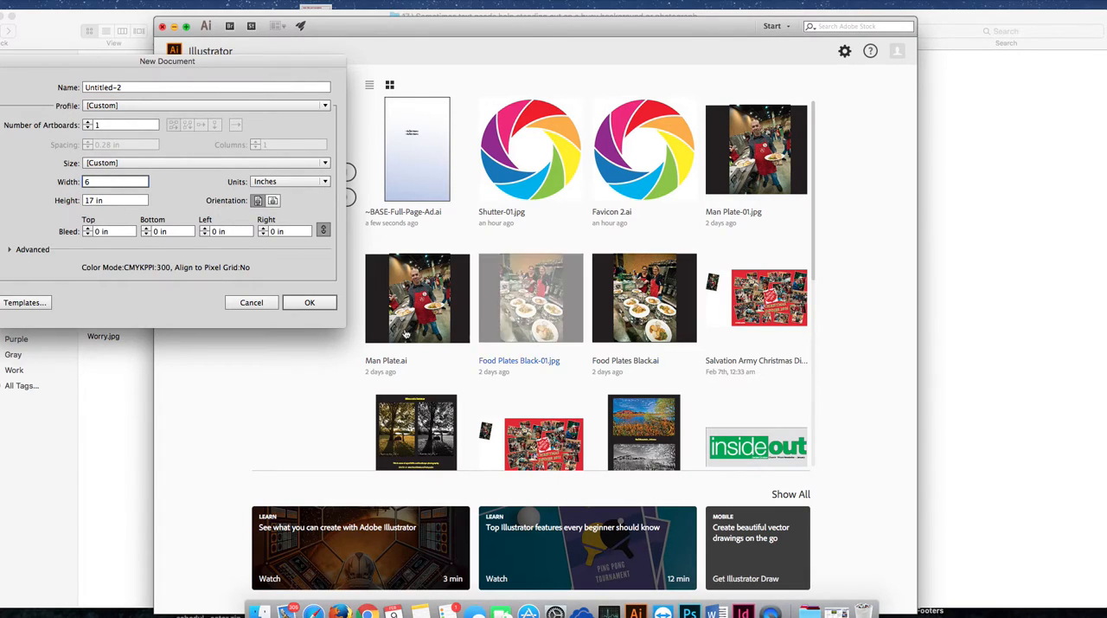
pyautogui.press('Tab')
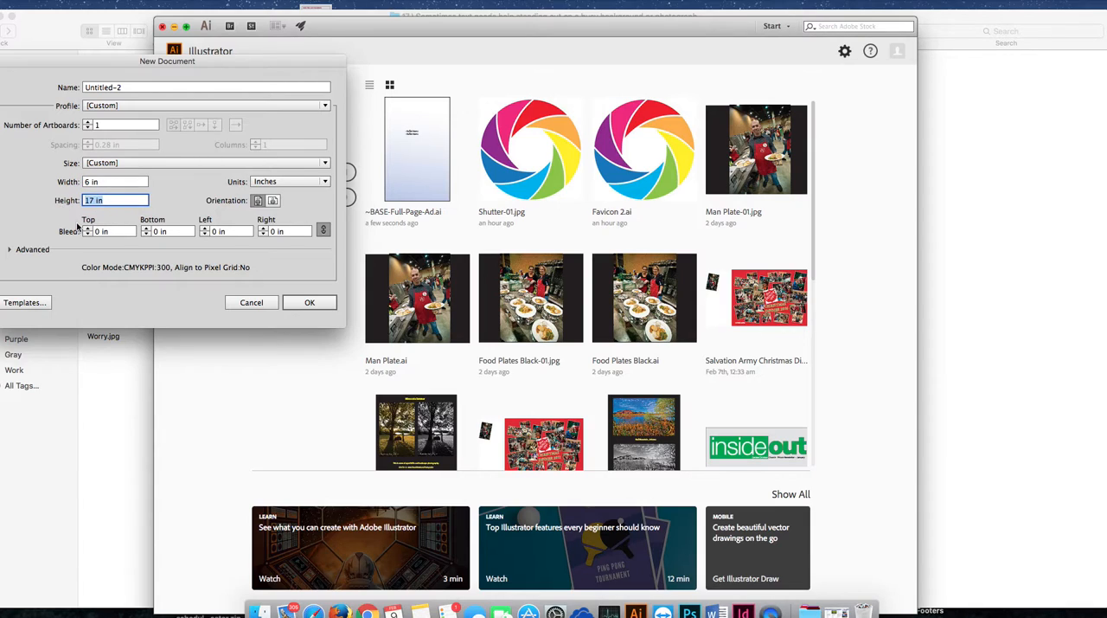
pyautogui.write('5')
pyautogui.click(310, 303)
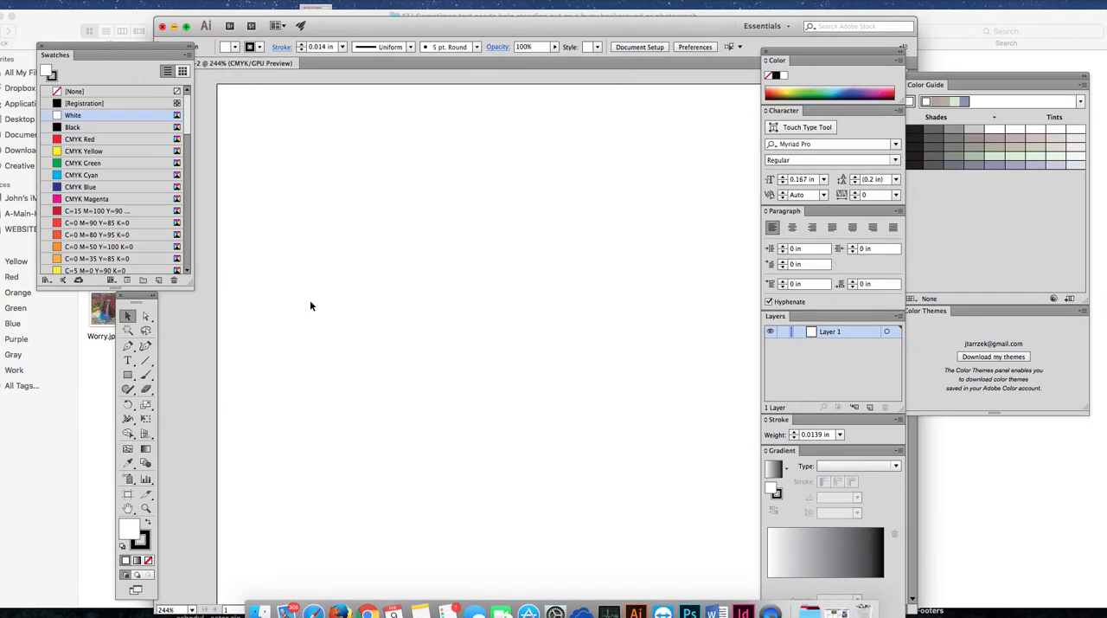
# Step: Bring the whole artboard into view and reposition the document window to uncover the image files in the folder
pyautogui.moveTo(426, 28); pyautogui.dragTo(417, 18)
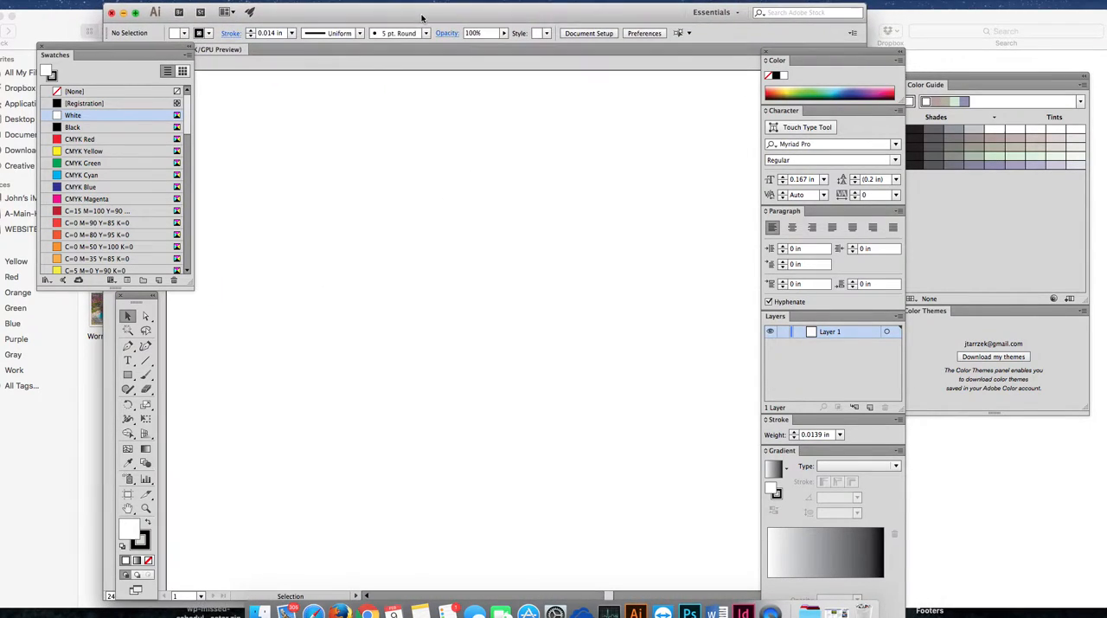
pyautogui.click(146, 509)
pyautogui.click(147, 509)
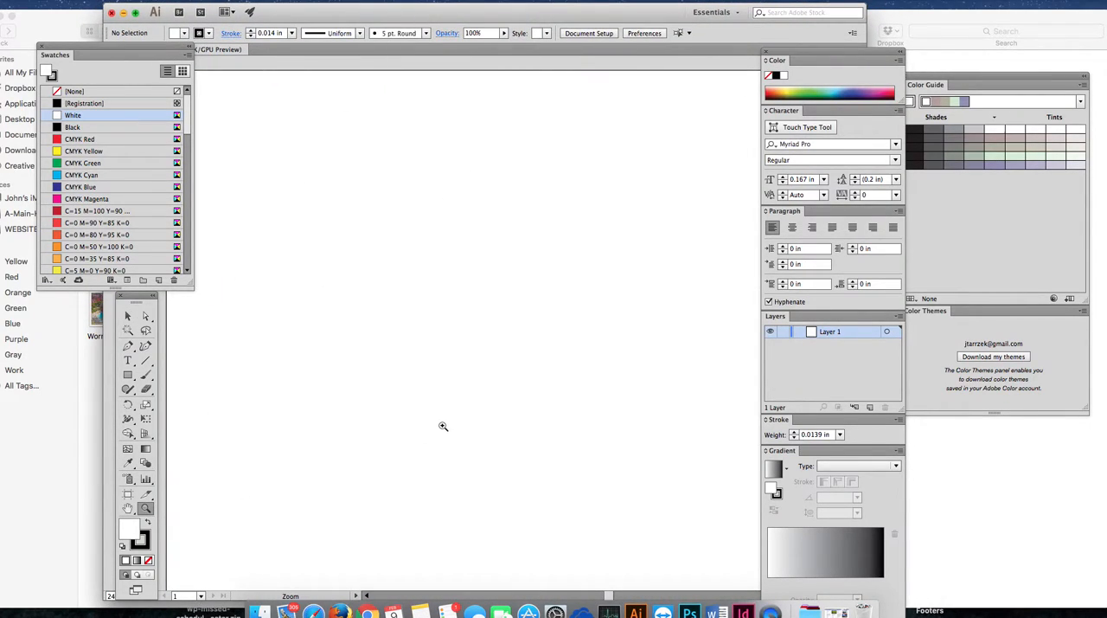
pyautogui.scroll(-1, 444, 427)
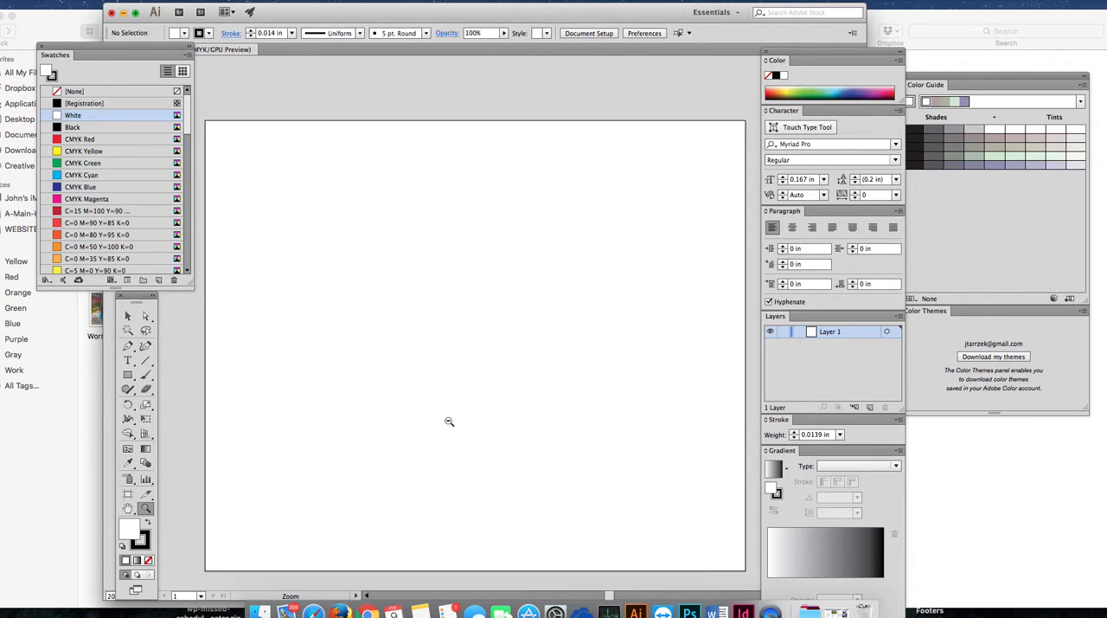
pyautogui.scroll(-3, 452, 422)
pyautogui.moveTo(416, 24); pyautogui.dragTo(391, 149)
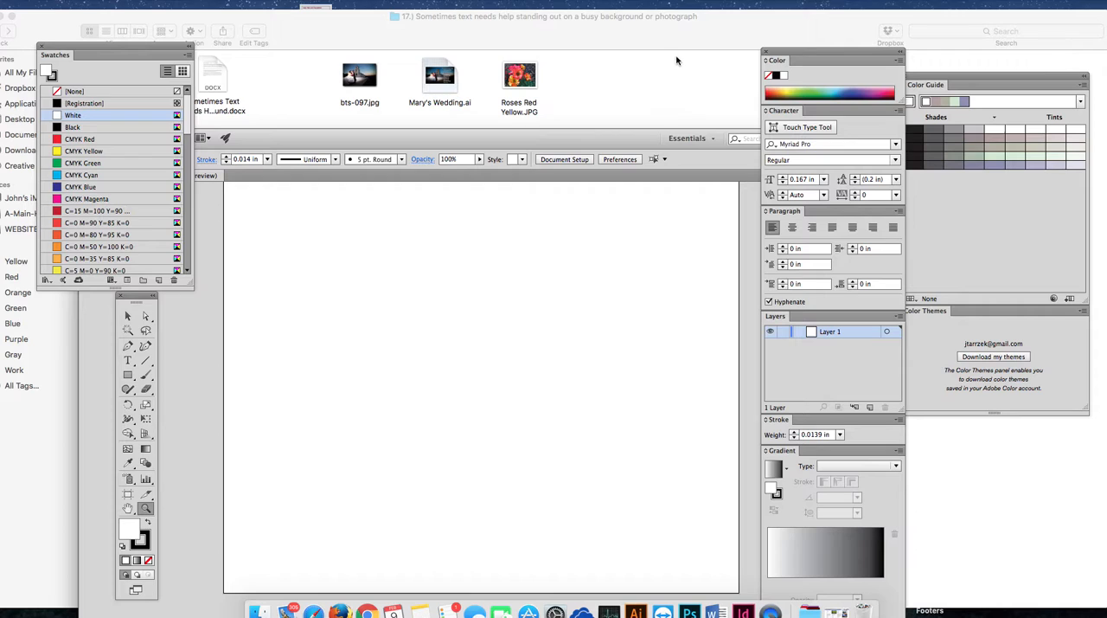
# Step: Open Roses Red Yellow.JPG from the folder to examine the photo, and close it
pyautogui.doubleClick(531, 86)
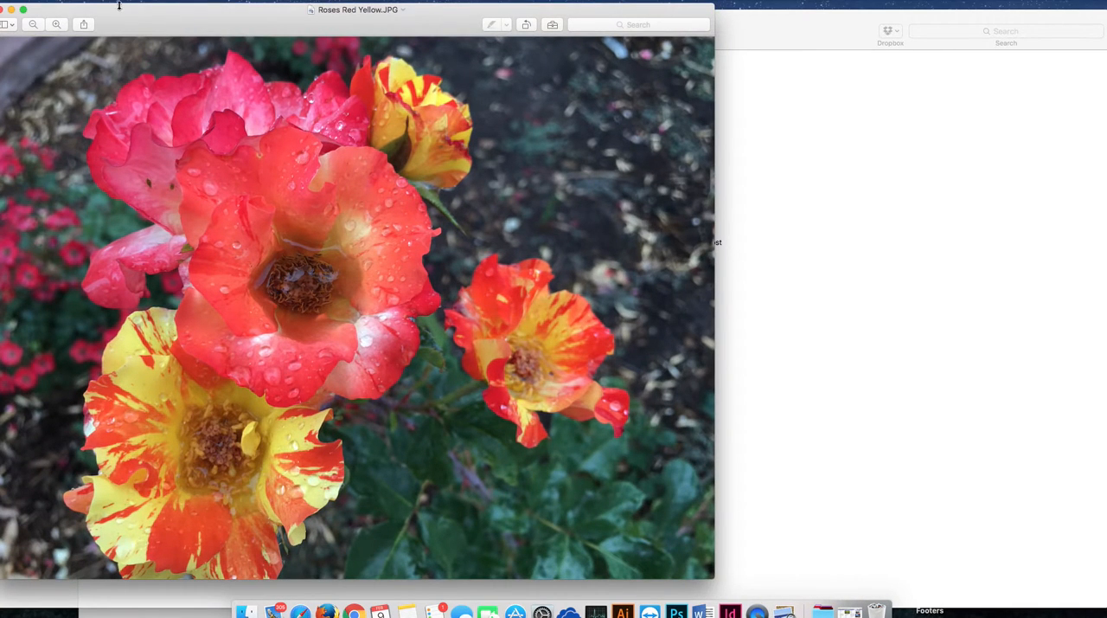
pyautogui.moveTo(160, 24); pyautogui.dragTo(321, 38)
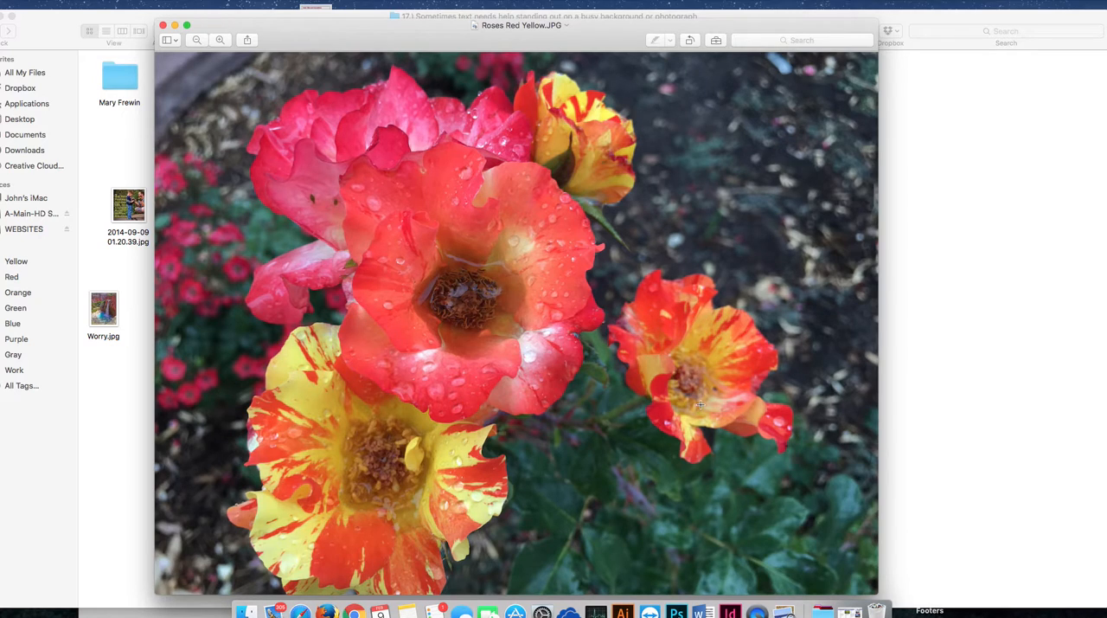
pyautogui.click(162, 25)
# Step: Narrow the folder window to uncover the artboard, and place Roses Red Yellow.JPG into the new document
pyautogui.moveTo(480, 26); pyautogui.dragTo(489, 259)
pyautogui.moveTo(604, 244); pyautogui.dragTo(558, 15)
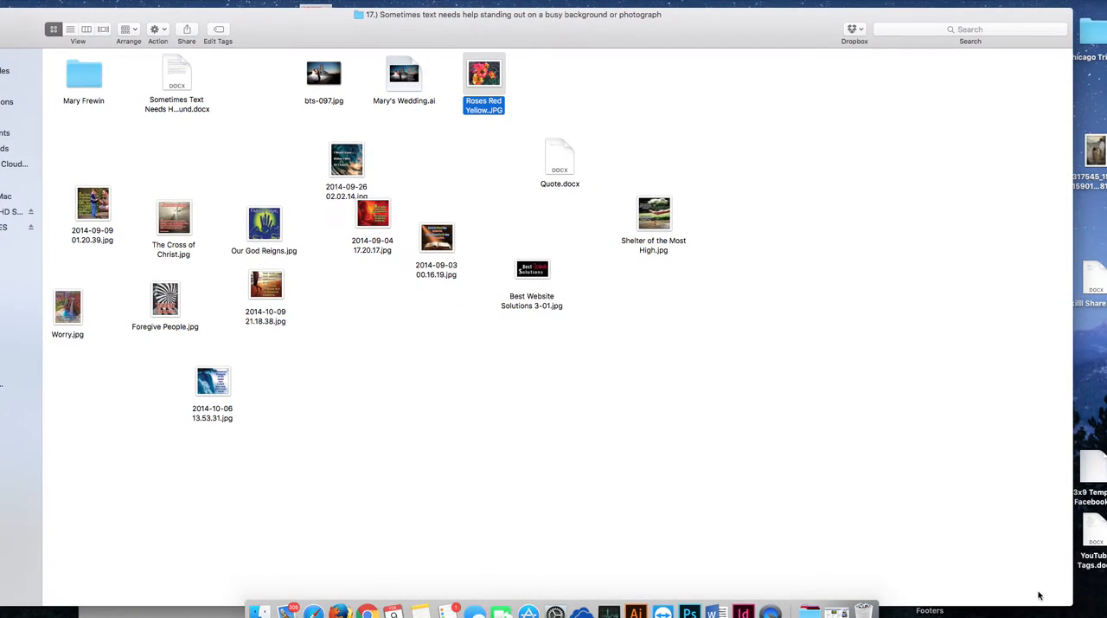
pyautogui.moveTo(1072, 608); pyautogui.dragTo(581, 592)
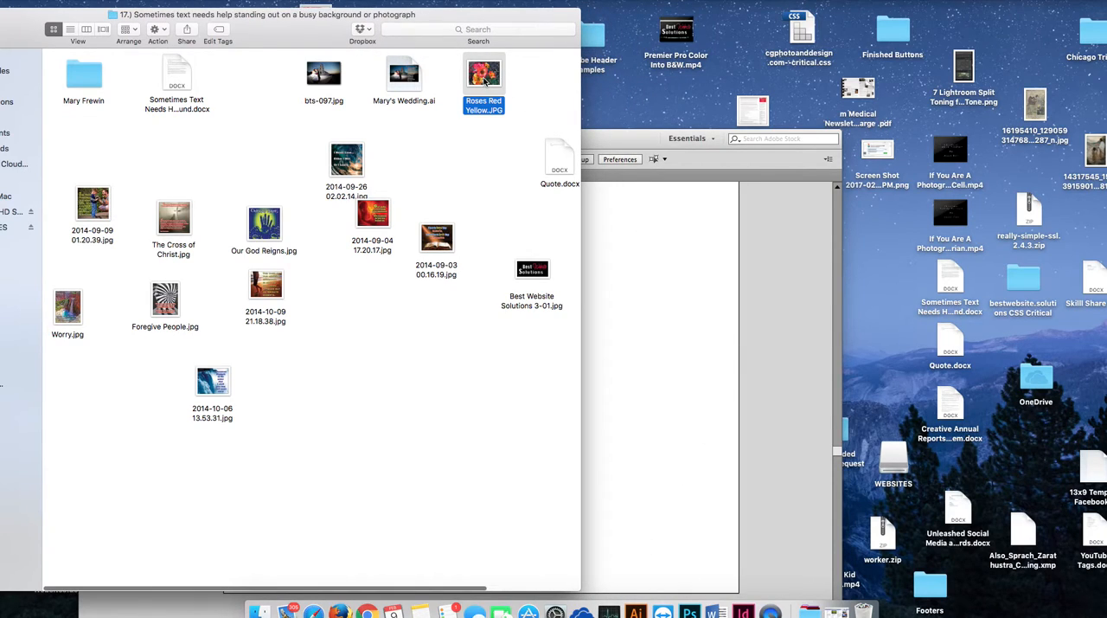
pyautogui.moveTo(487, 79); pyautogui.dragTo(620, 353)
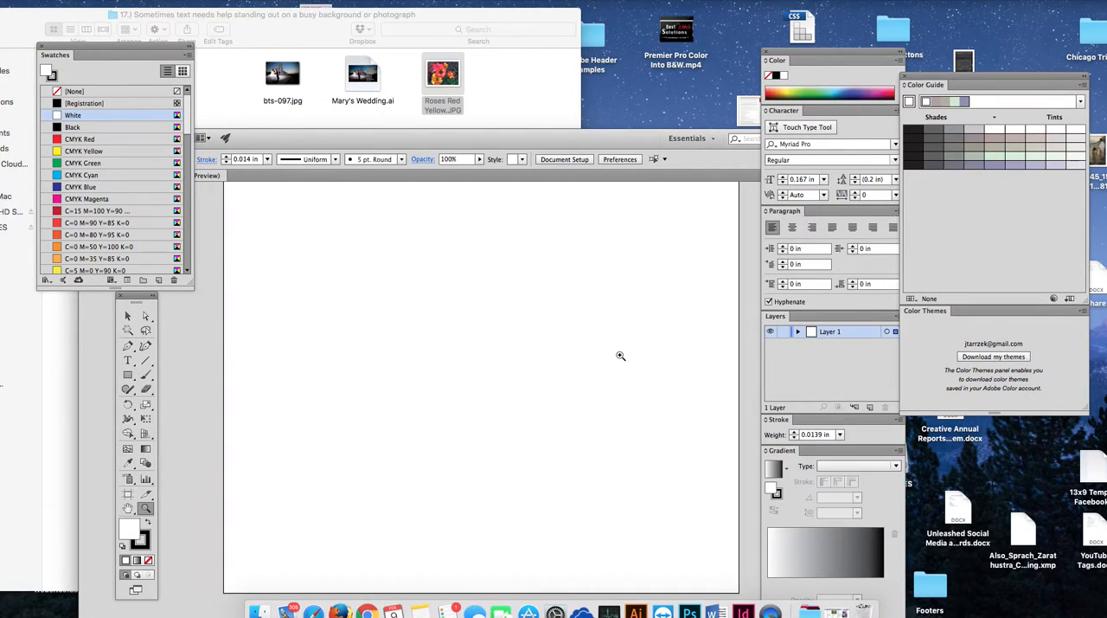
# Step: Scale the placed roses photo down to slightly larger than the artboard and move it to cover the whole artboard
pyautogui.doubleClick(491, 143)
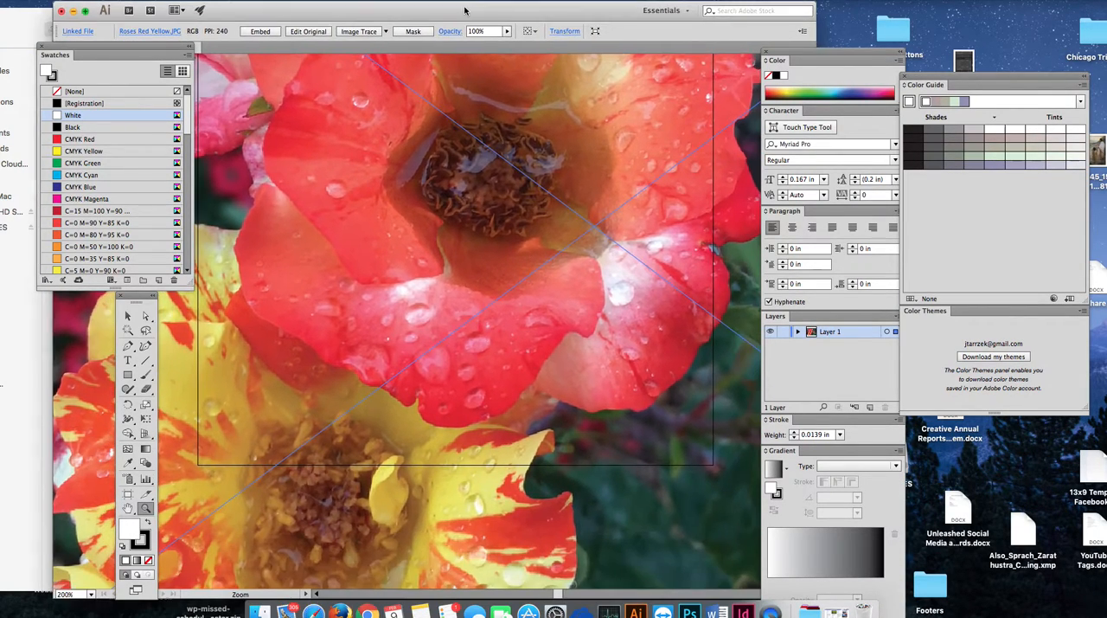
pyautogui.scroll(-5, 488, 419)
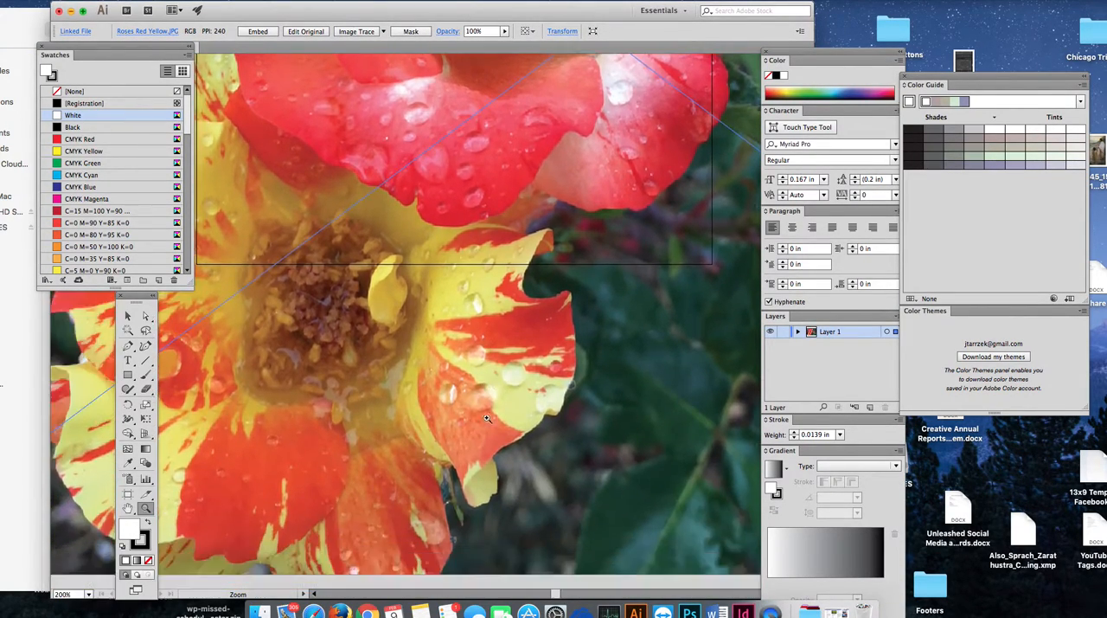
pyautogui.click(147, 507)
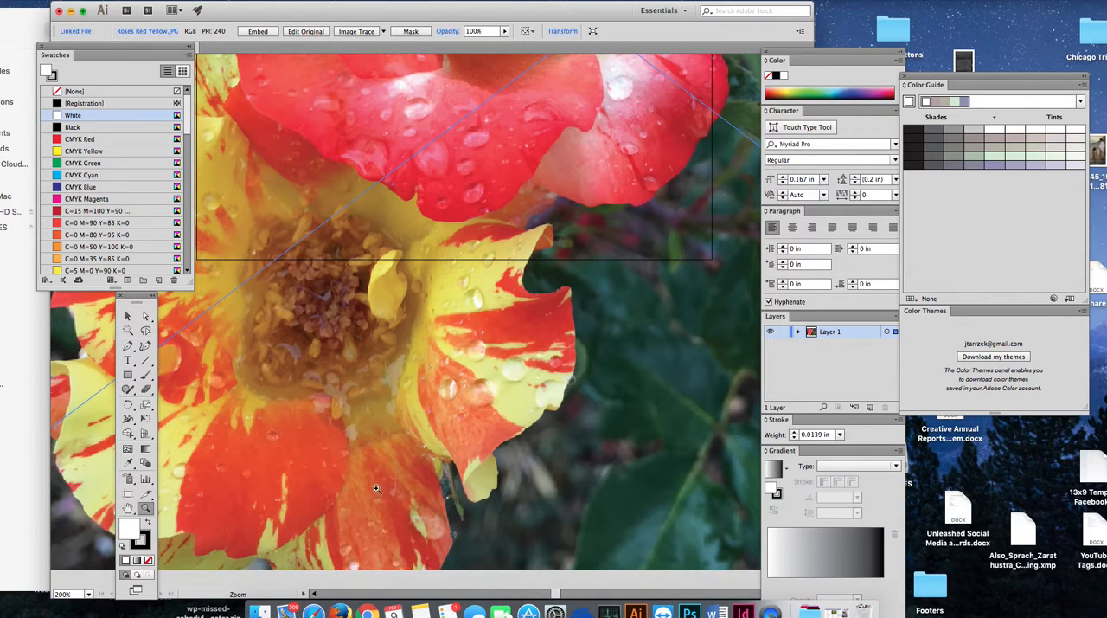
pyautogui.keyDown('alt'); pyautogui.click(382, 488); pyautogui.keyUp('alt')
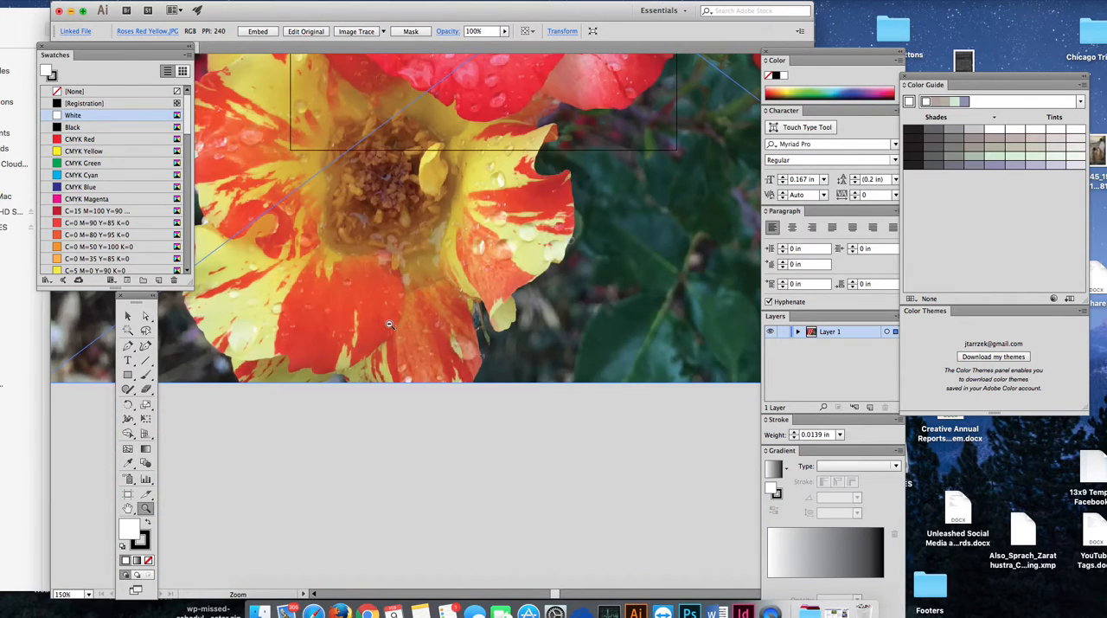
pyautogui.keyDown('alt'); pyautogui.click(389, 323); pyautogui.keyUp('alt')
pyautogui.keyDown('alt'); pyautogui.click(464, 329); pyautogui.keyUp('alt')
pyautogui.keyDown('alt'); pyautogui.click(464, 330); pyautogui.keyUp('alt')
pyautogui.moveTo(139, 299); pyautogui.dragTo(106, 311)
pyautogui.click(96, 329)
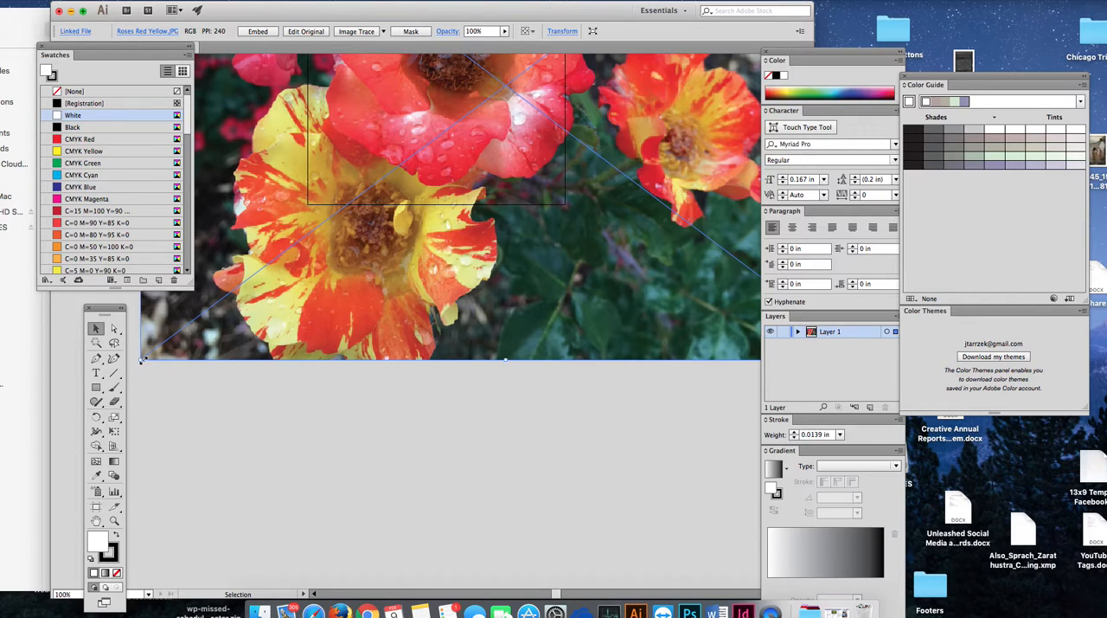
pyautogui.moveTo(143, 359); pyautogui.dragTo(351, 201)
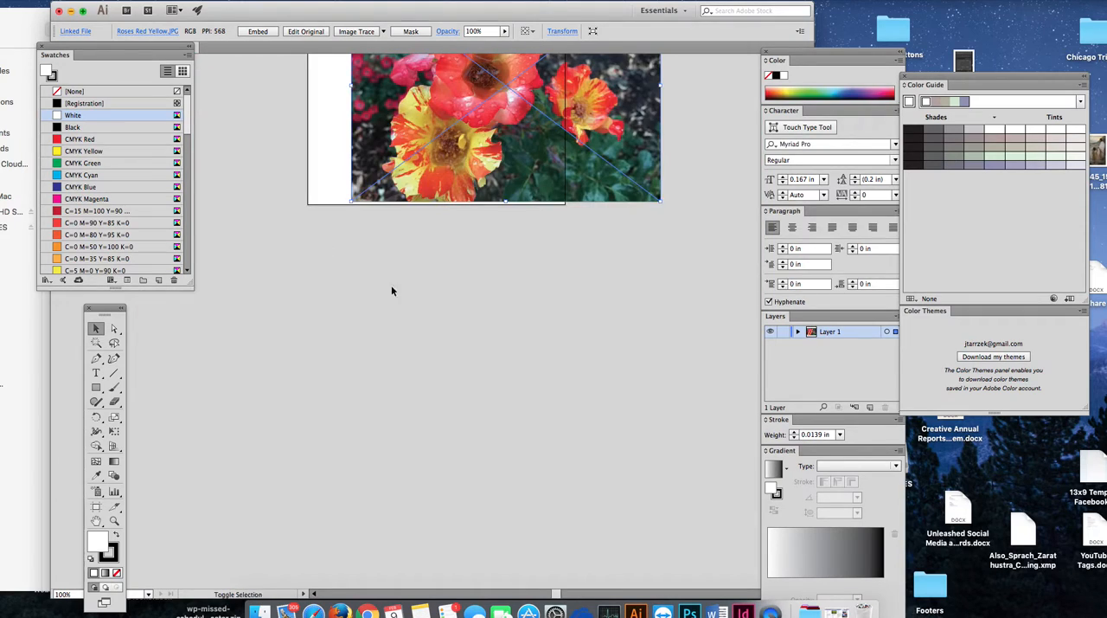
pyautogui.scroll(5, 565, 390)
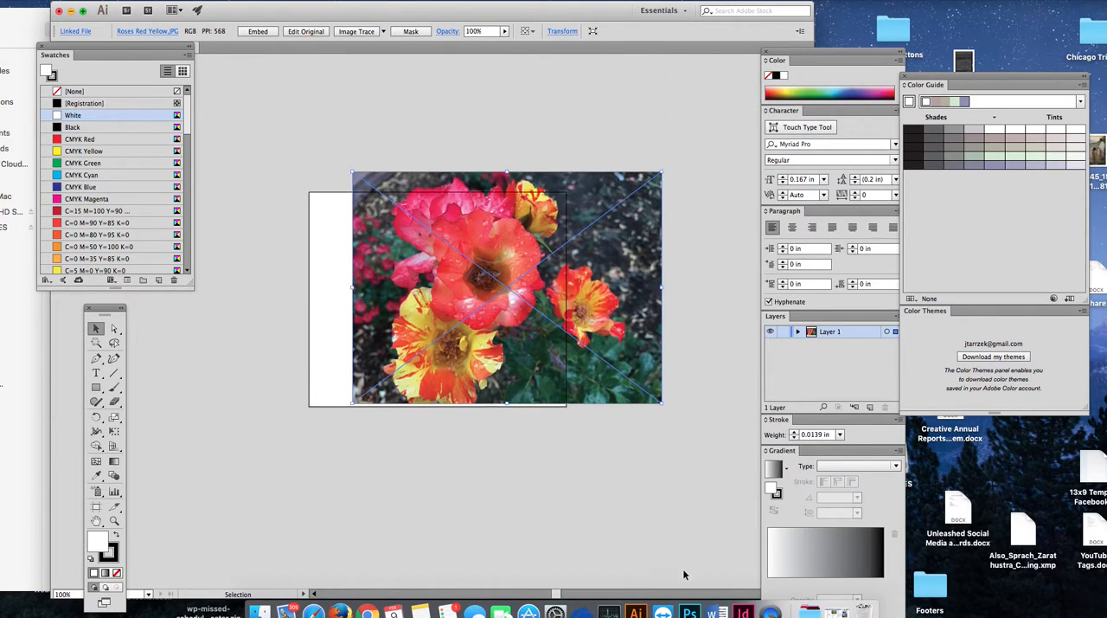
pyautogui.moveTo(596, 303); pyautogui.dragTo(546, 317)
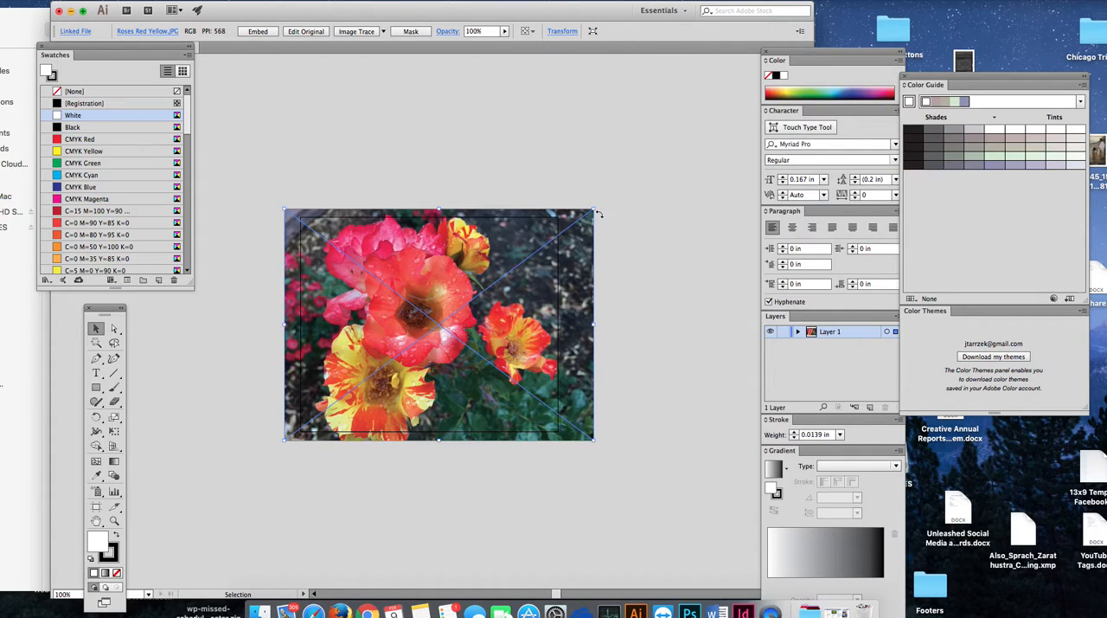
# Step: Scale the roses photo down slightly around the artboard and lower its opacity to 21% to reveal the artboard's border
pyautogui.moveTo(595, 209); pyautogui.dragTo(586, 215)
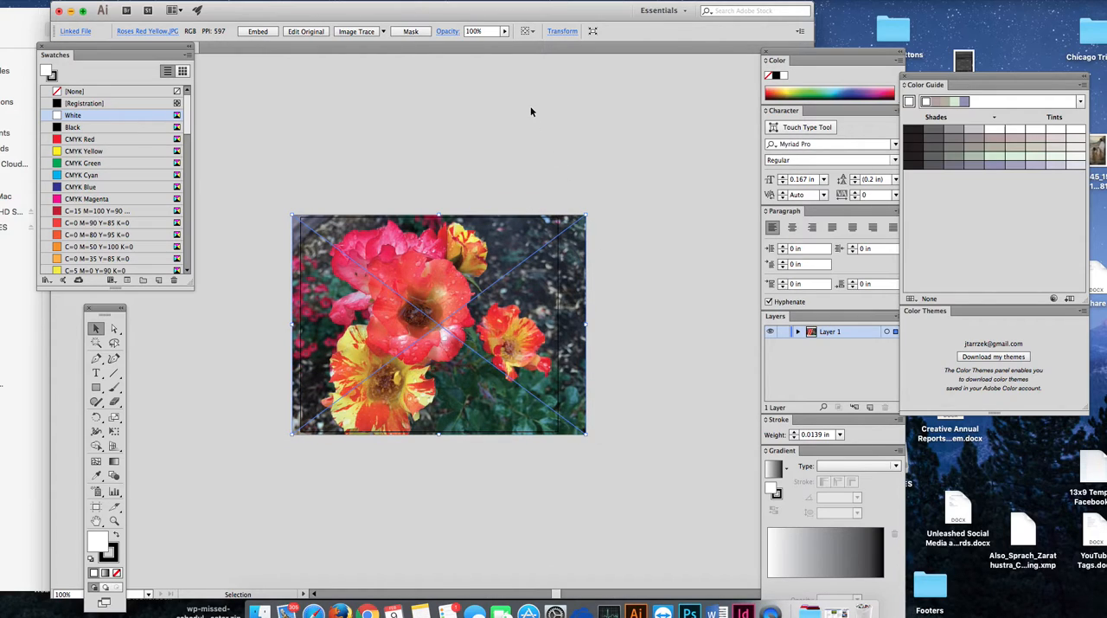
pyautogui.click(505, 33)
pyautogui.moveTo(507, 45); pyautogui.dragTo(465, 55)
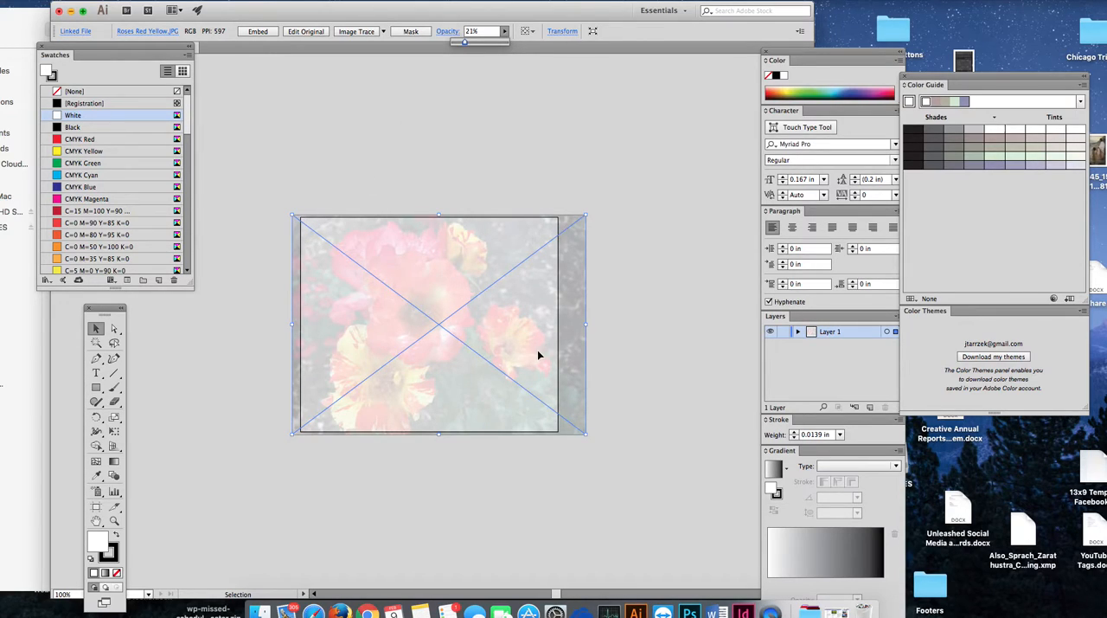
# Step: Resize the faded photo from its sides, top and base so that its edges line up with the artboard's border
pyautogui.moveTo(586, 326); pyautogui.dragTo(560, 334)
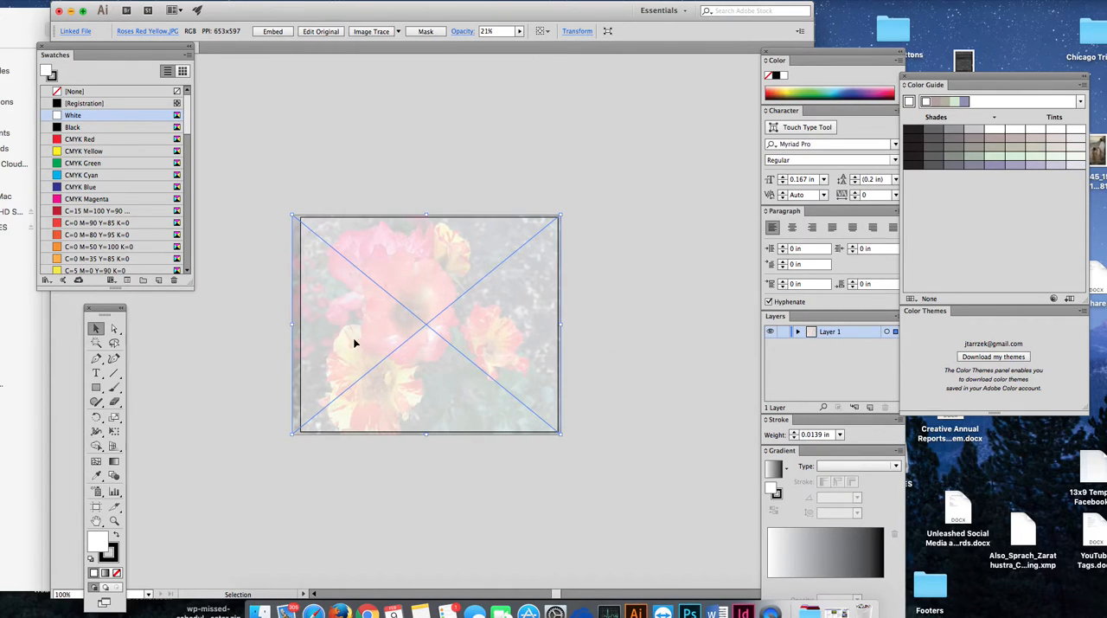
pyautogui.moveTo(291, 326); pyautogui.dragTo(297, 321)
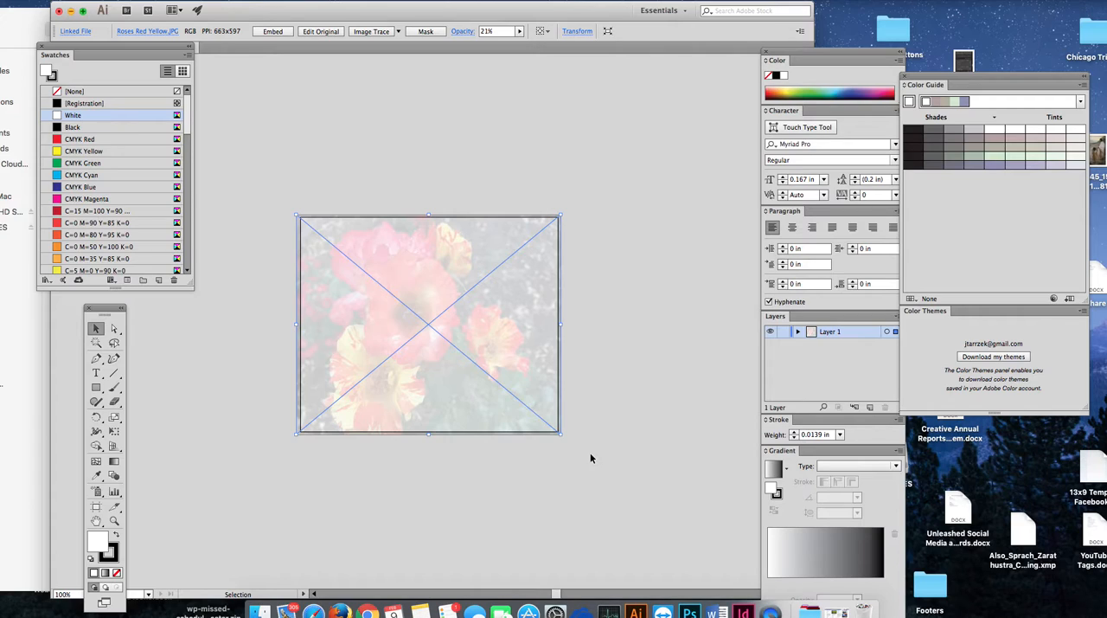
pyautogui.moveTo(563, 327); pyautogui.dragTo(554, 324)
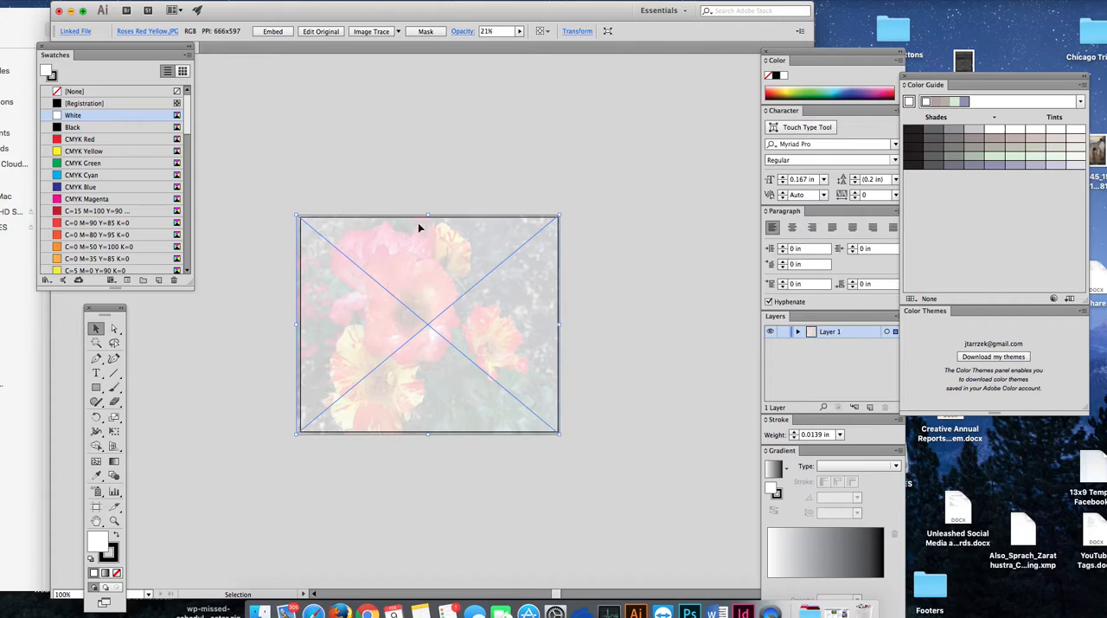
pyautogui.moveTo(427, 215); pyautogui.dragTo(427, 214)
pyautogui.moveTo(297, 325); pyautogui.dragTo(296, 324)
pyautogui.moveTo(430, 437); pyautogui.dragTo(431, 439)
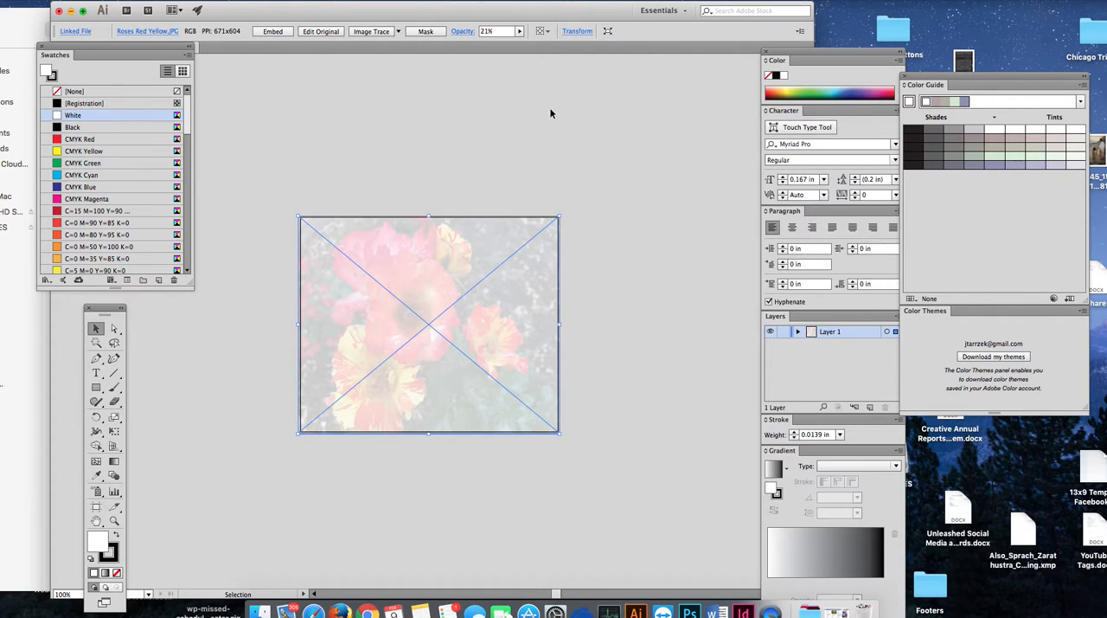
# Step: Restore the roses photo's opacity to 100% and deselect it
pyautogui.click(519, 31)
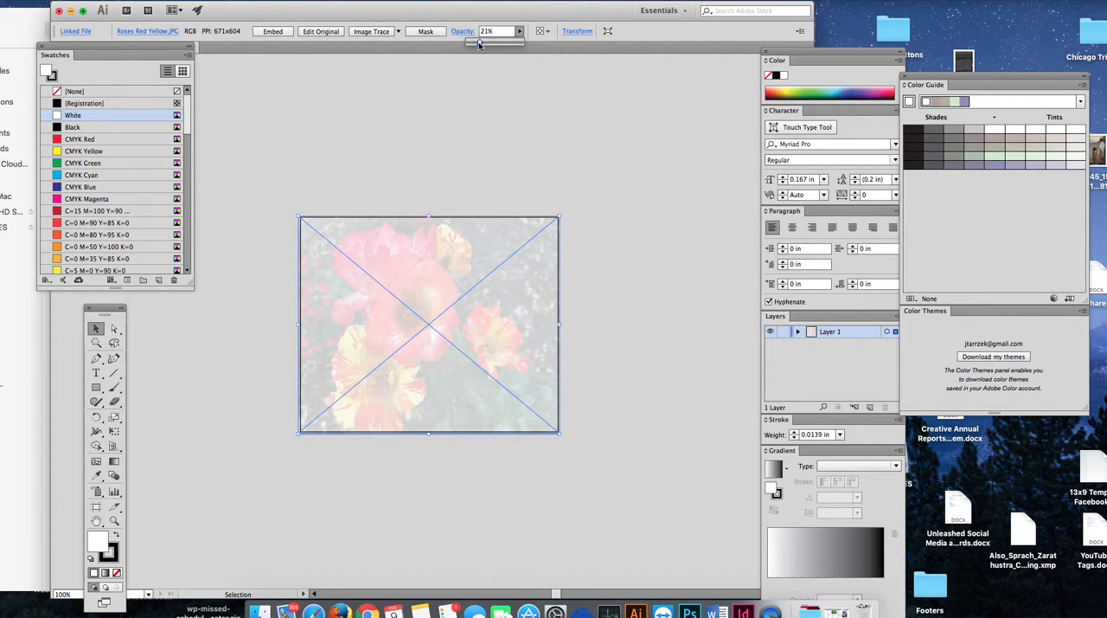
pyautogui.moveTo(480, 42); pyautogui.dragTo(599, 88)
pyautogui.moveTo(582, 15)
pyautogui.mouseDown()
pyautogui.moveTo(604, 16)
pyautogui.moveTo(571, 16)
pyautogui.mouseUp()
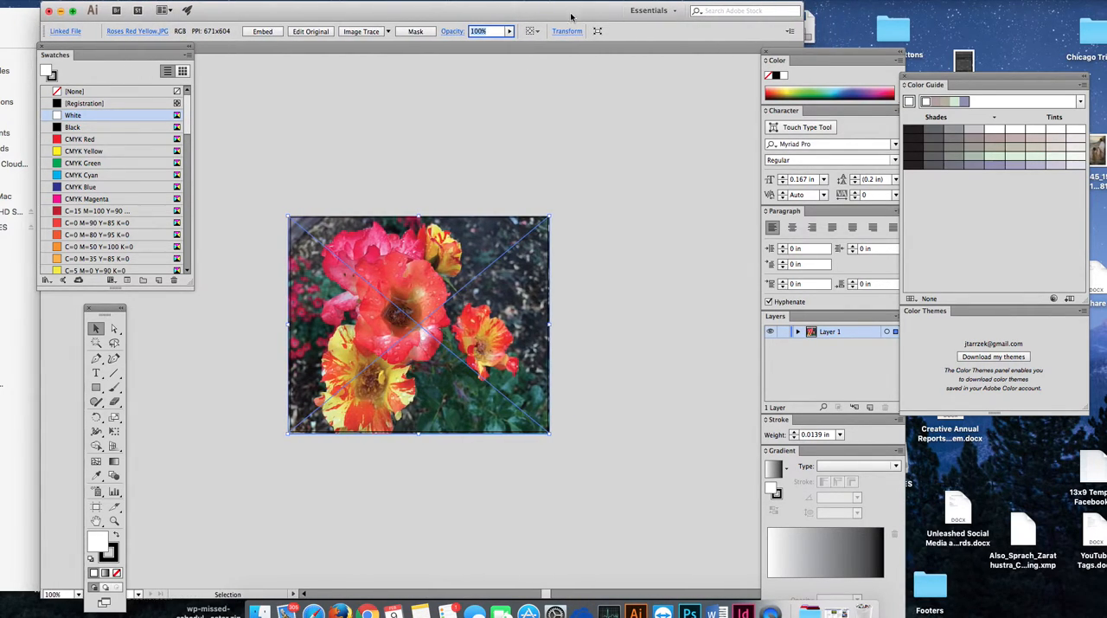
pyautogui.click(578, 153)
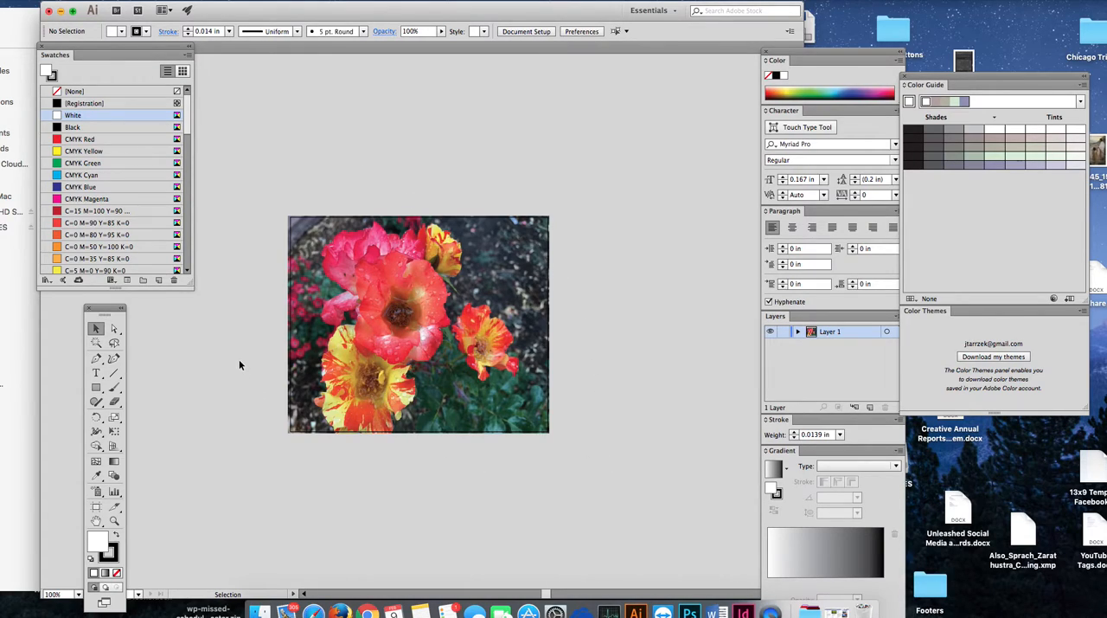
# Step: Move the Swatches panel out of the workspace and place the Tools panel beside the photo, with the Type tool active
pyautogui.moveTo(97, 51); pyautogui.dragTo(0, 81)
pyautogui.moveTo(97, 307); pyautogui.dragTo(218, 119)
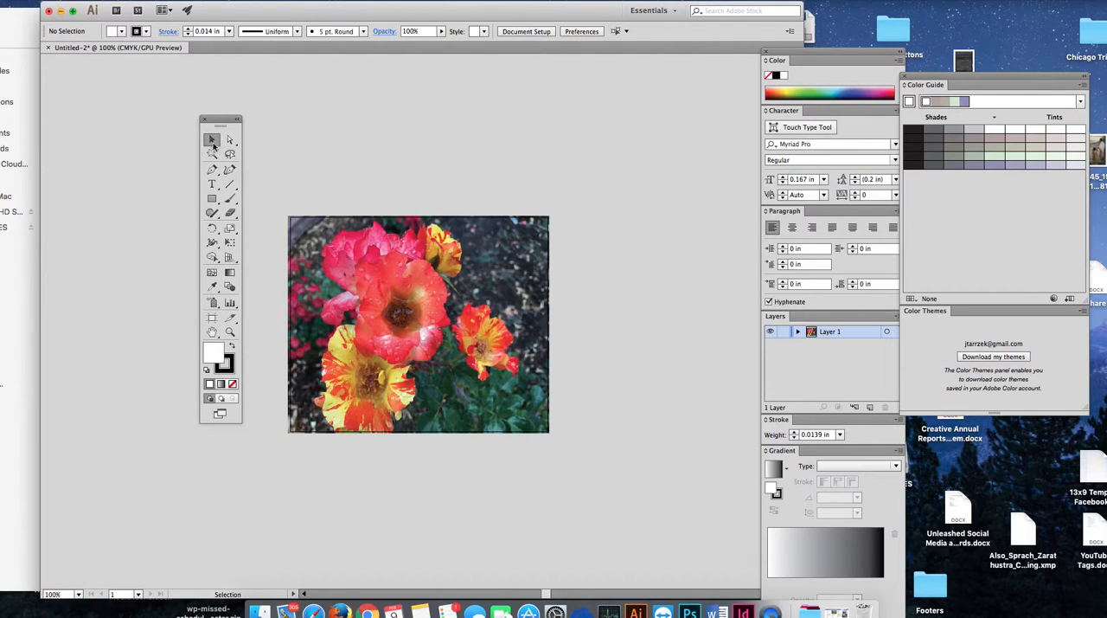
pyautogui.click(212, 187)
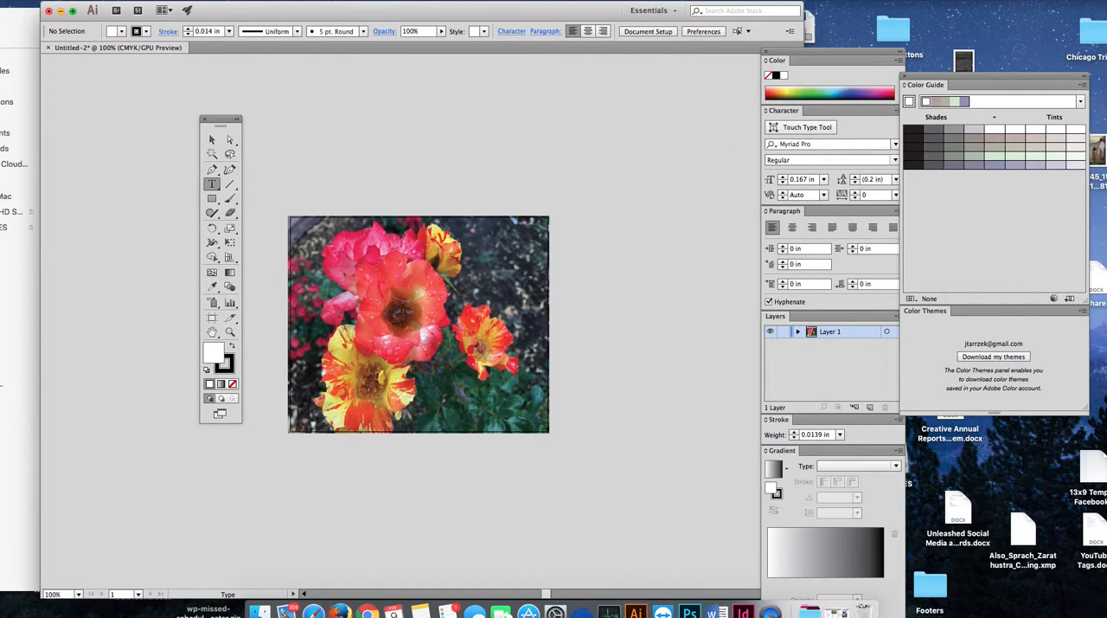
pyautogui.press('Tab')
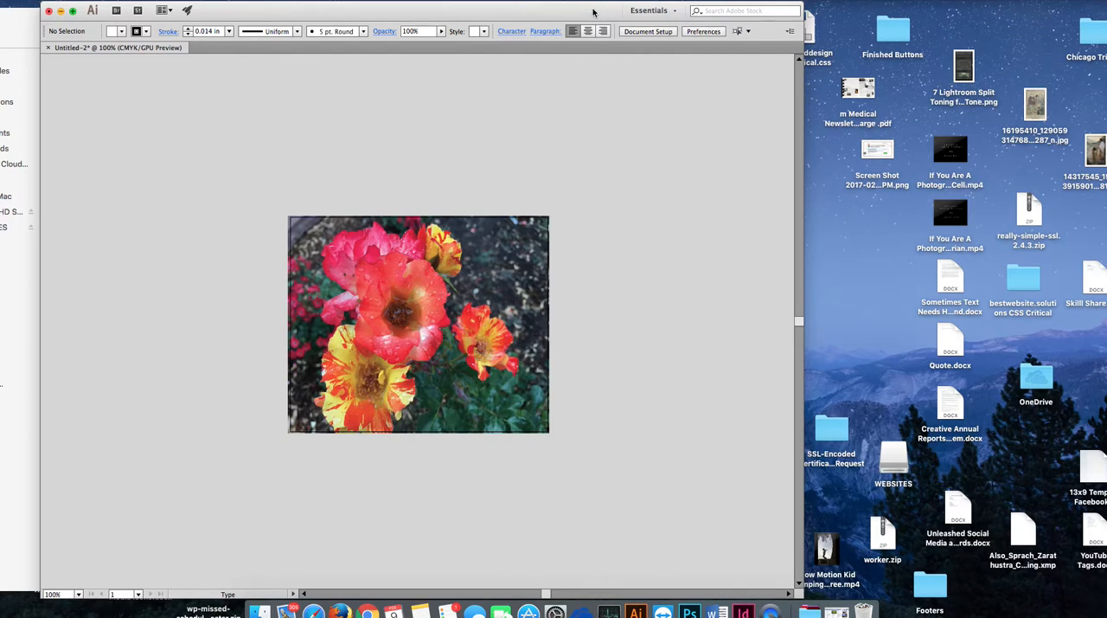
pyautogui.press('Tab')
# Step: Lower the document window to uncover the image folder, select Quote.docx, and reposition and widen the folder window
pyautogui.moveTo(566, 26); pyautogui.dragTo(548, 303)
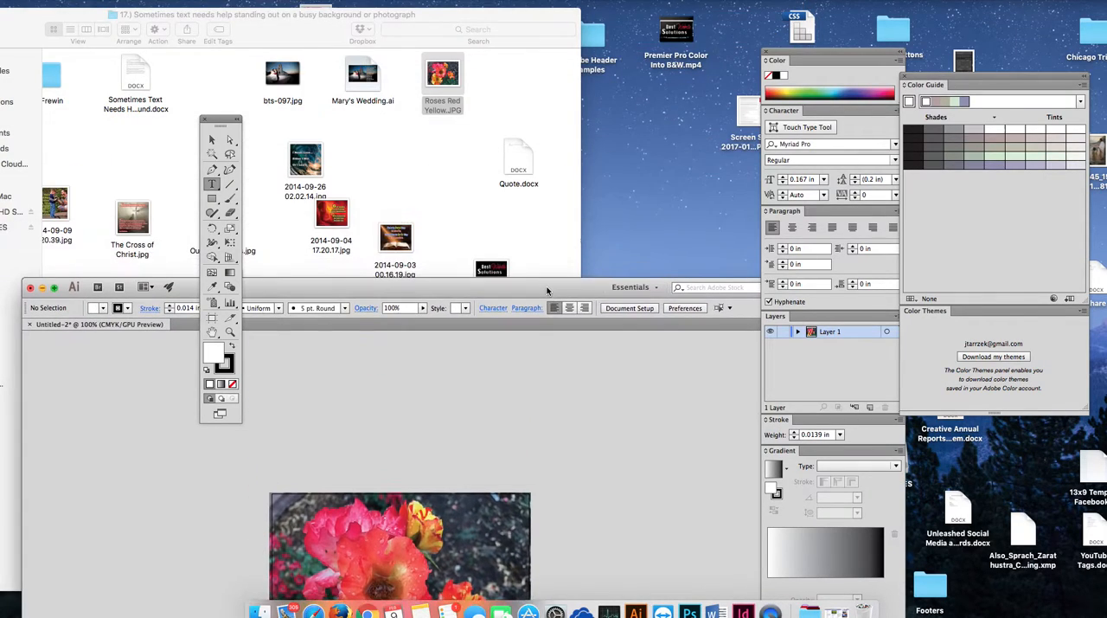
pyautogui.click(522, 153)
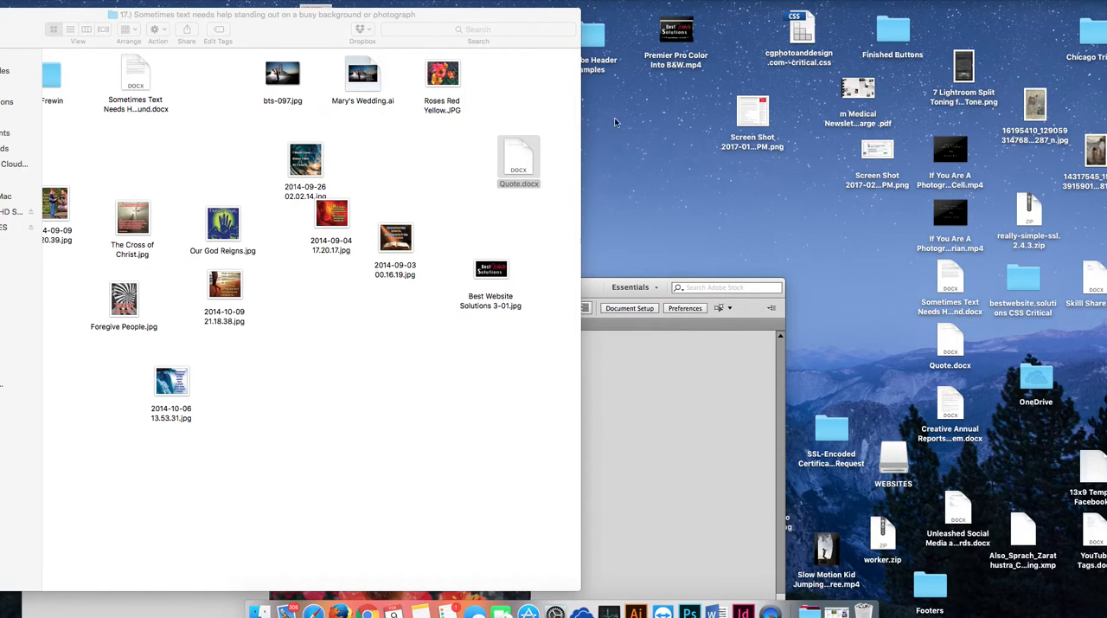
pyautogui.moveTo(413, 24); pyautogui.dragTo(582, 40)
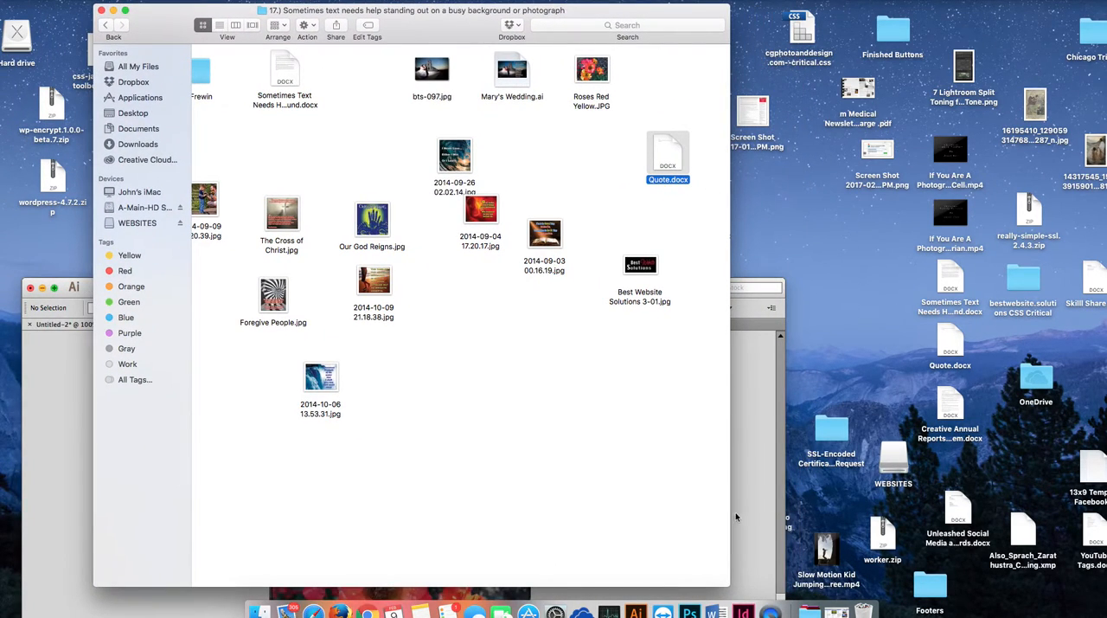
pyautogui.moveTo(728, 585); pyautogui.dragTo(1010, 585)
# Step: Bring the roses document back to the front, enlarge its view to 150%, and move the Tools panel clear of the photo
pyautogui.click(89, 296)
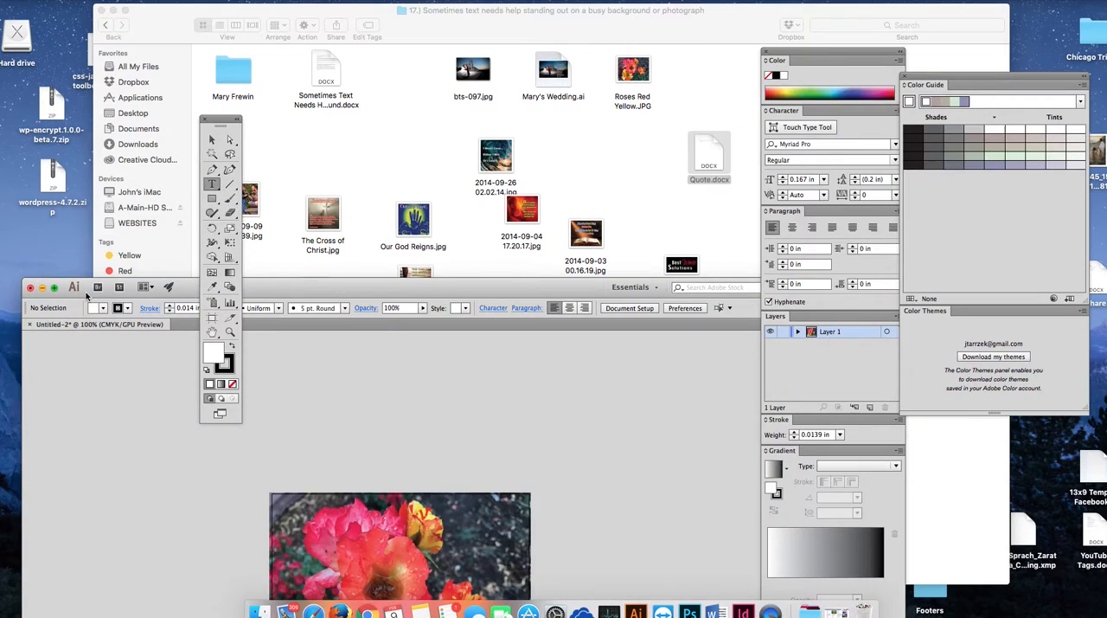
pyautogui.moveTo(316, 290); pyautogui.dragTo(354, 21)
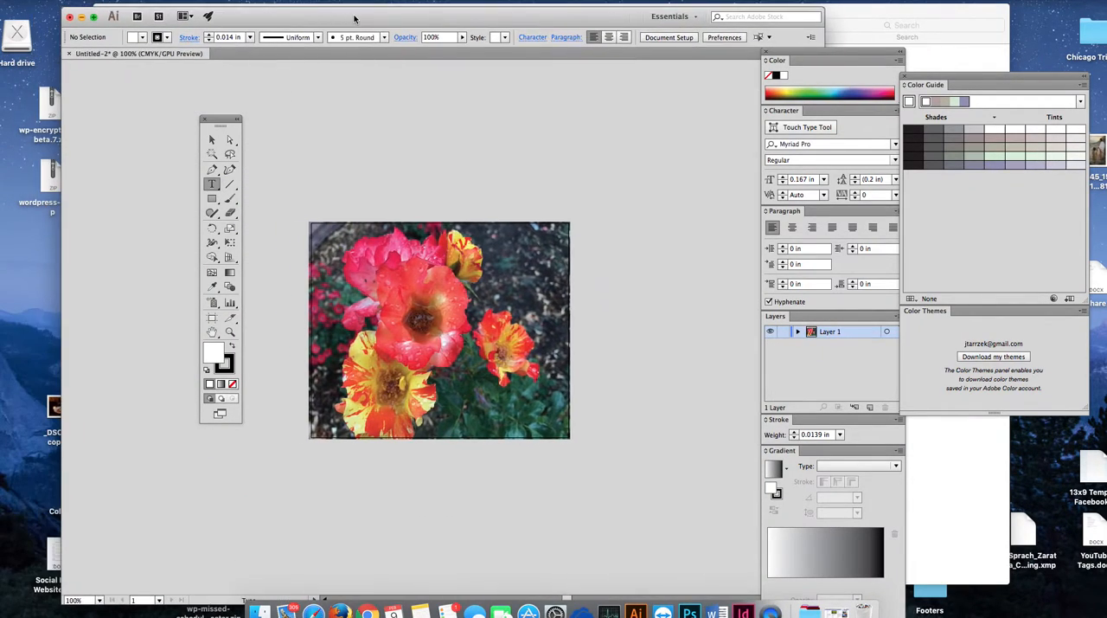
pyautogui.click(230, 334)
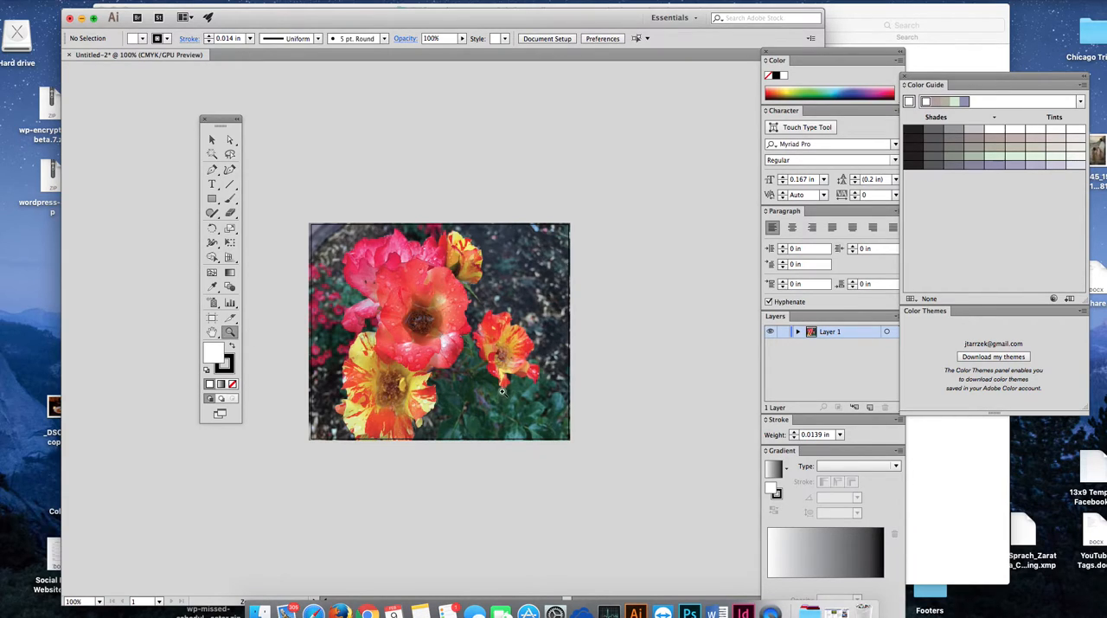
pyautogui.click(428, 356)
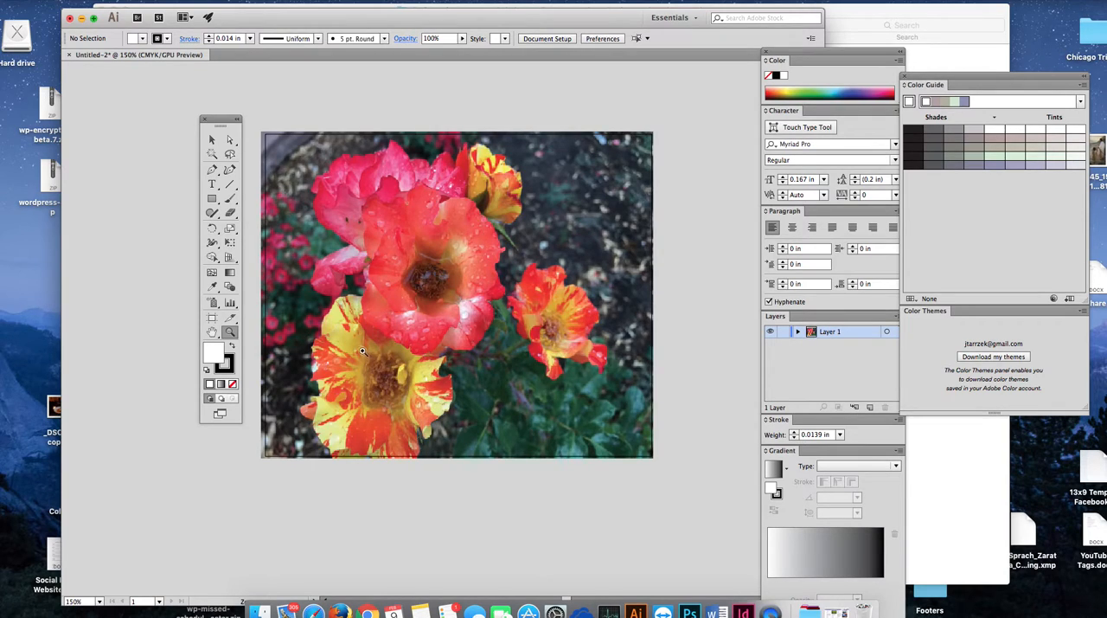
pyautogui.moveTo(215, 120); pyautogui.dragTo(135, 79)
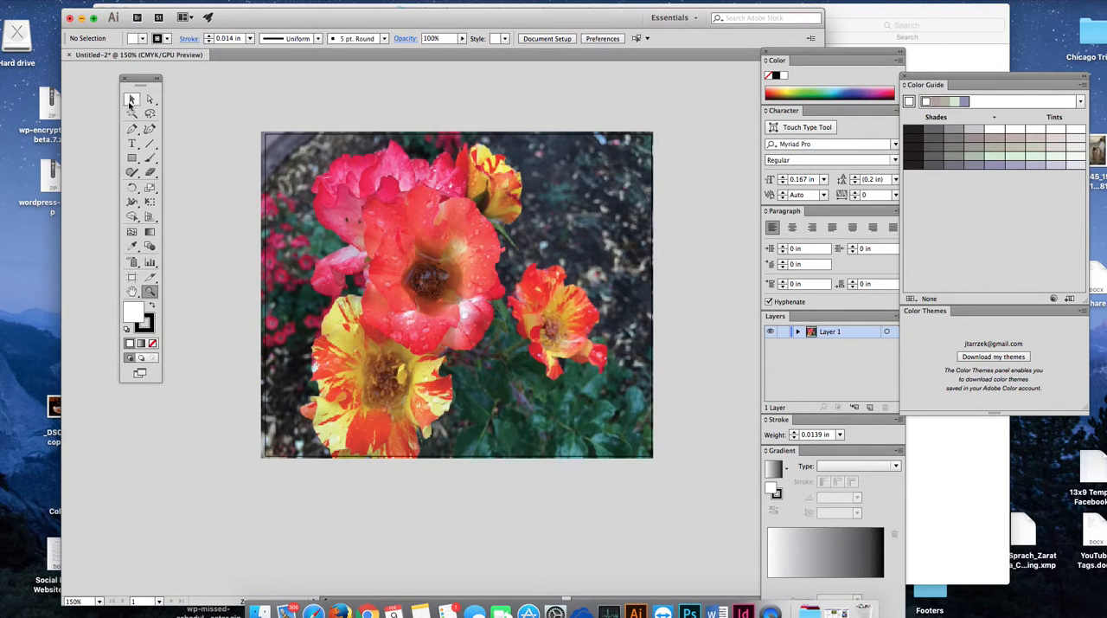
# Step: Create a wide text frame below the photo and paste the Marcus Aurelius quote beginning "Very little is needed to make a happy life"
pyautogui.click(132, 143)
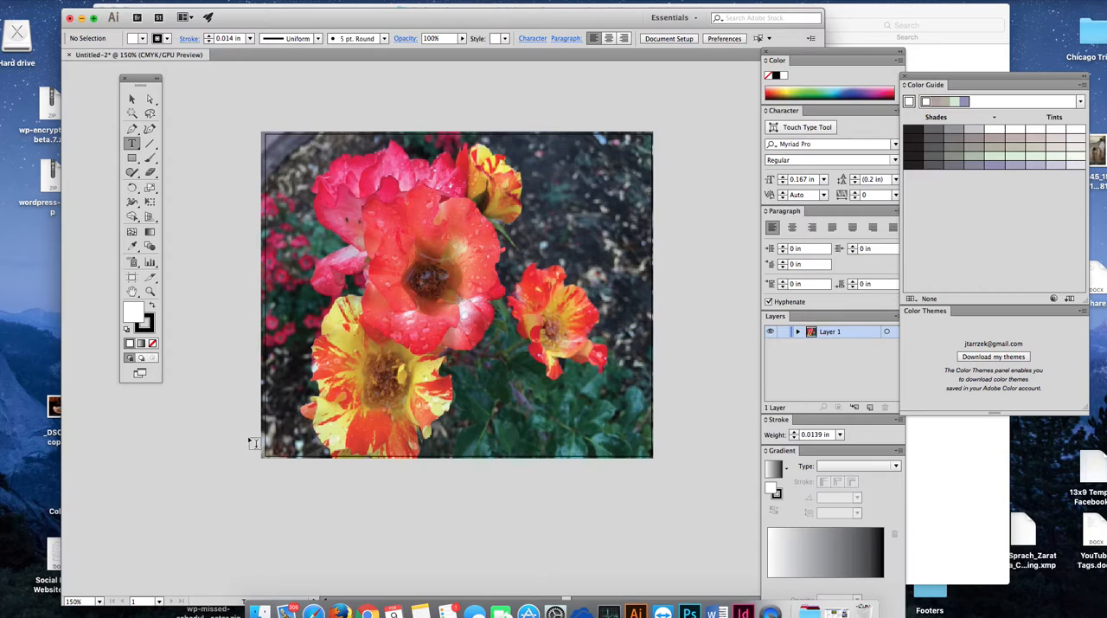
pyautogui.scroll(-3, 254, 474)
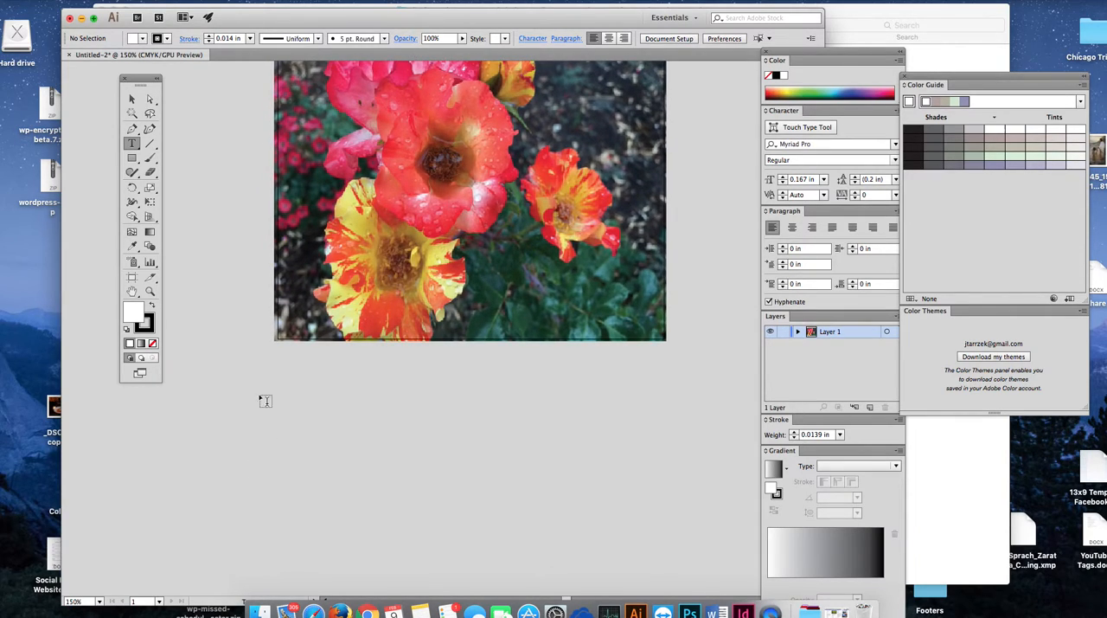
pyautogui.moveTo(248, 368); pyautogui.dragTo(597, 538)
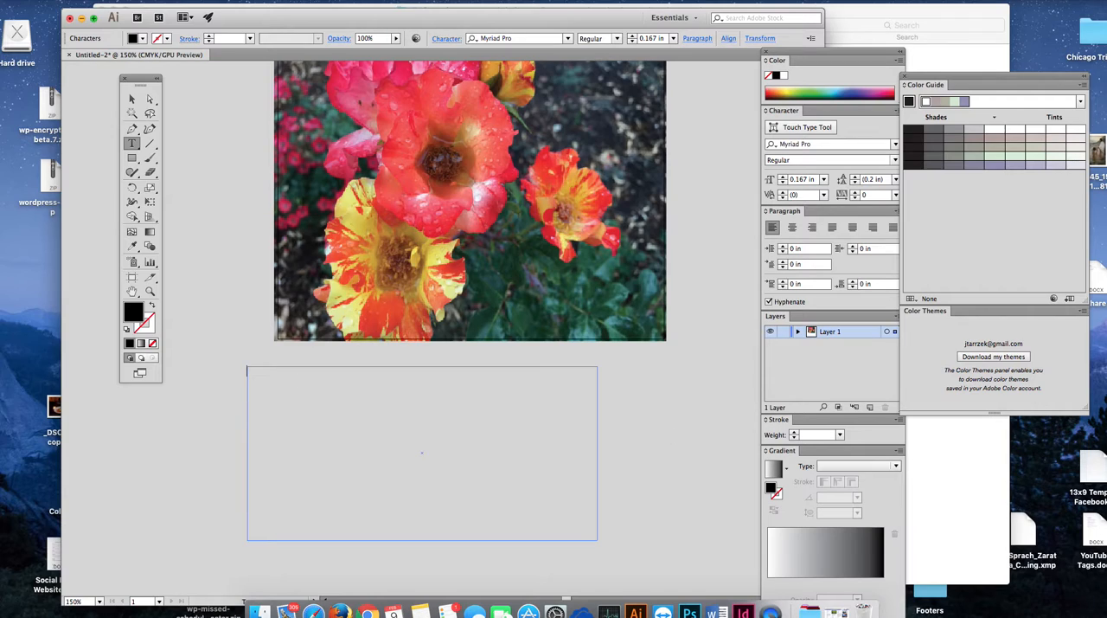
pyautogui.press('super+Tab')
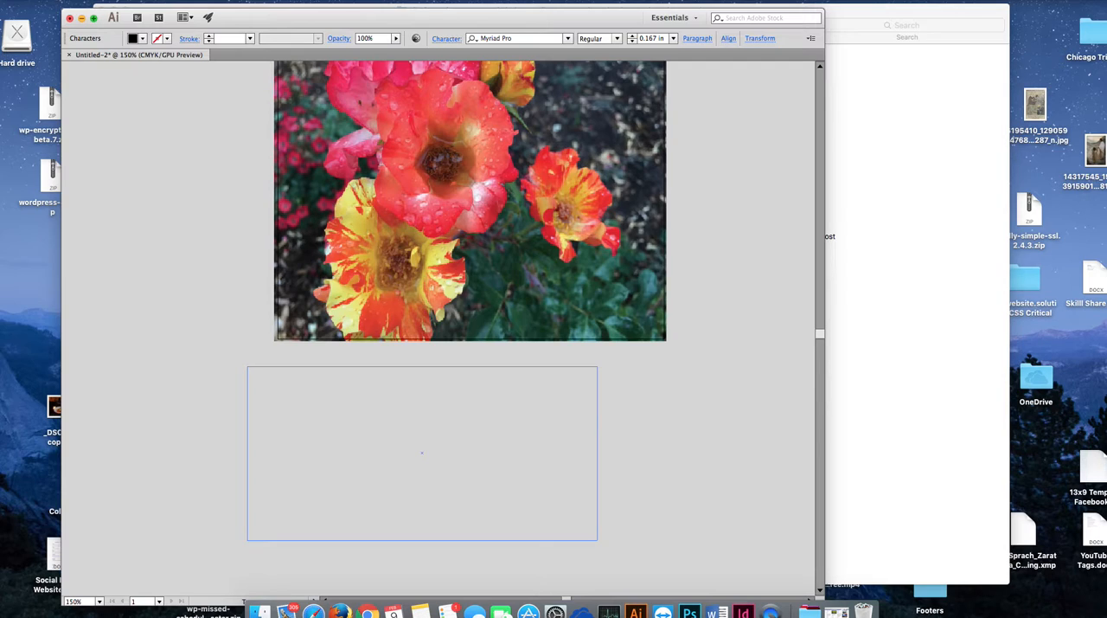
pyautogui.click(374, 398)
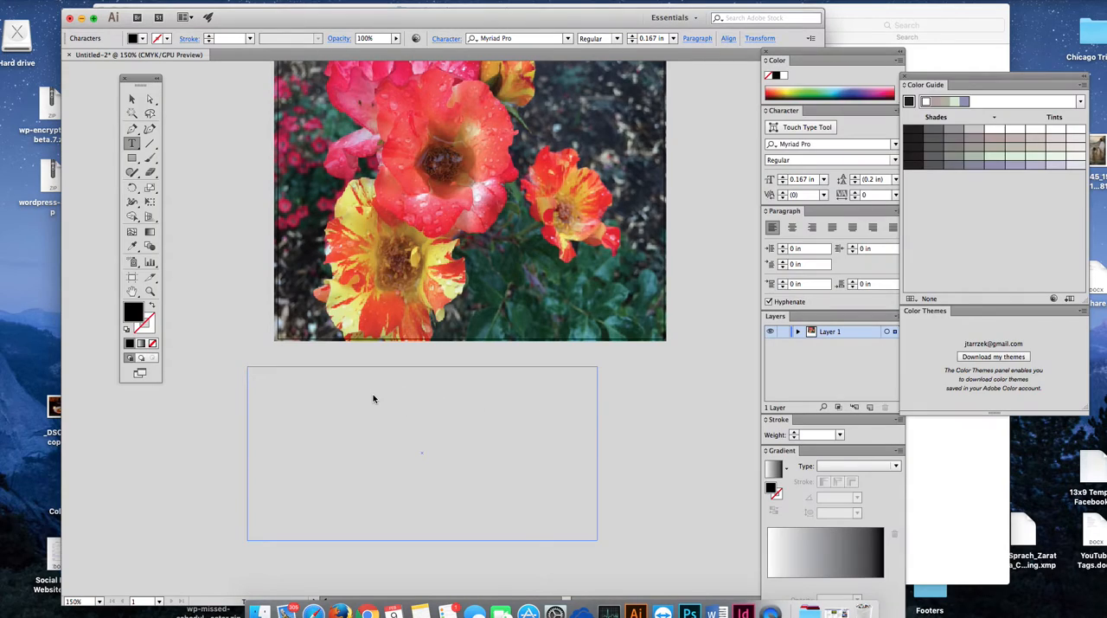
pyautogui.press('super+v')
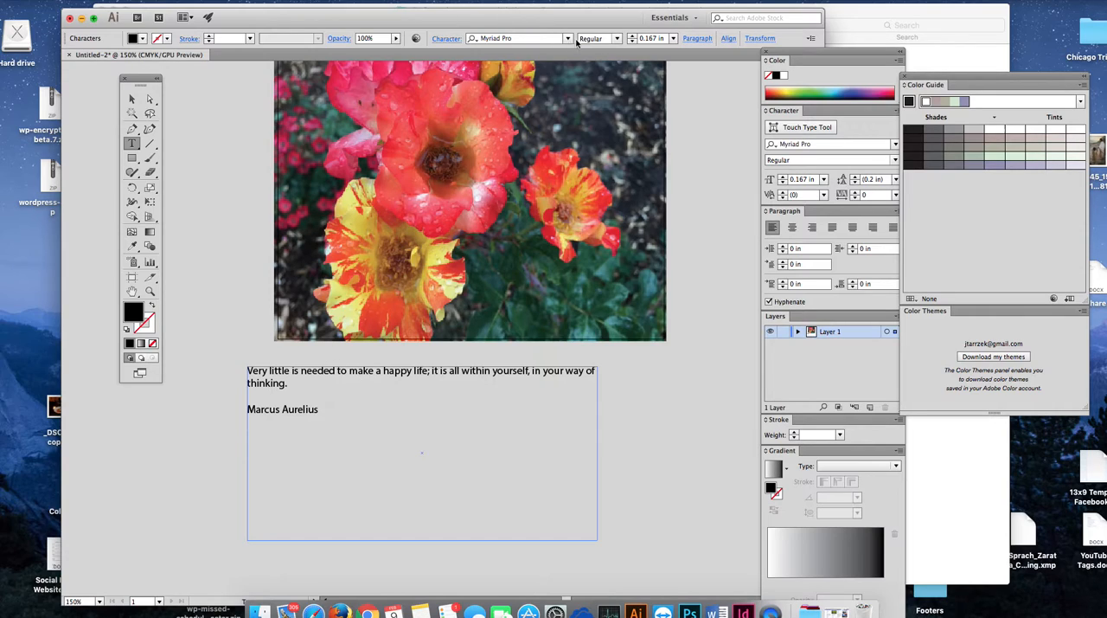
# Step: Select the whole quote with its attribution and set the Myriad Pro font style to Bold Italic
pyautogui.click(618, 41)
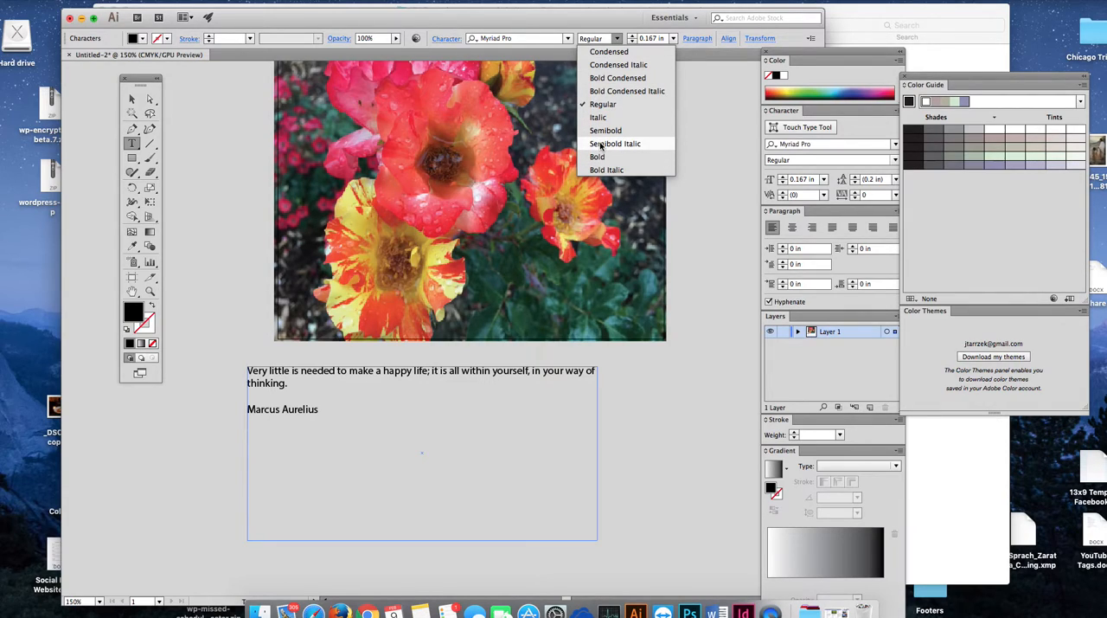
pyautogui.click(601, 144)
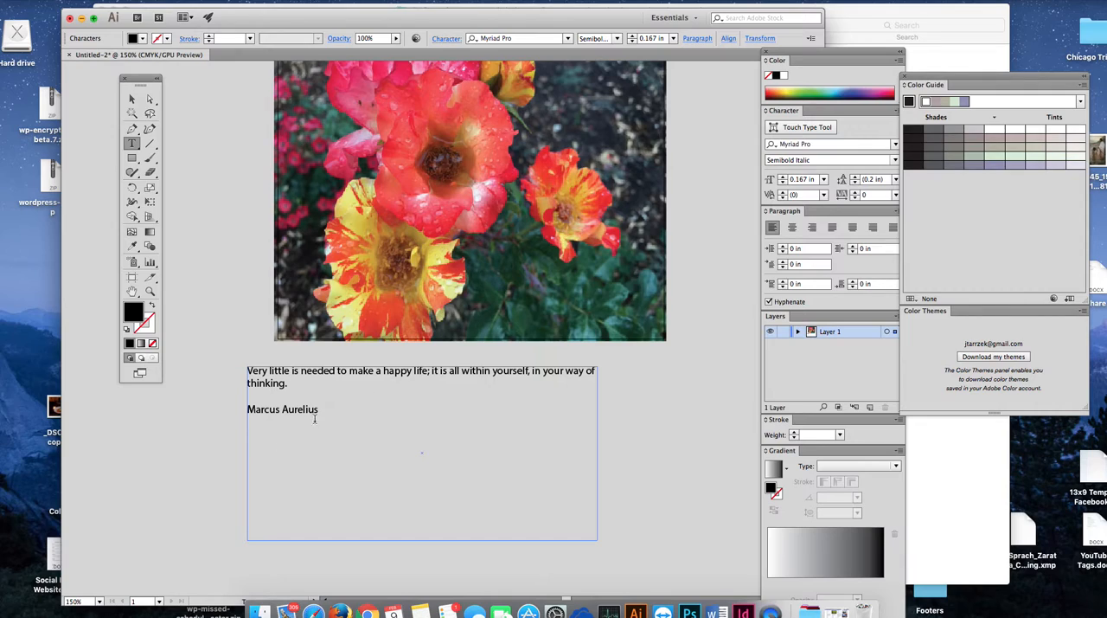
pyautogui.moveTo(322, 411); pyautogui.dragTo(218, 354)
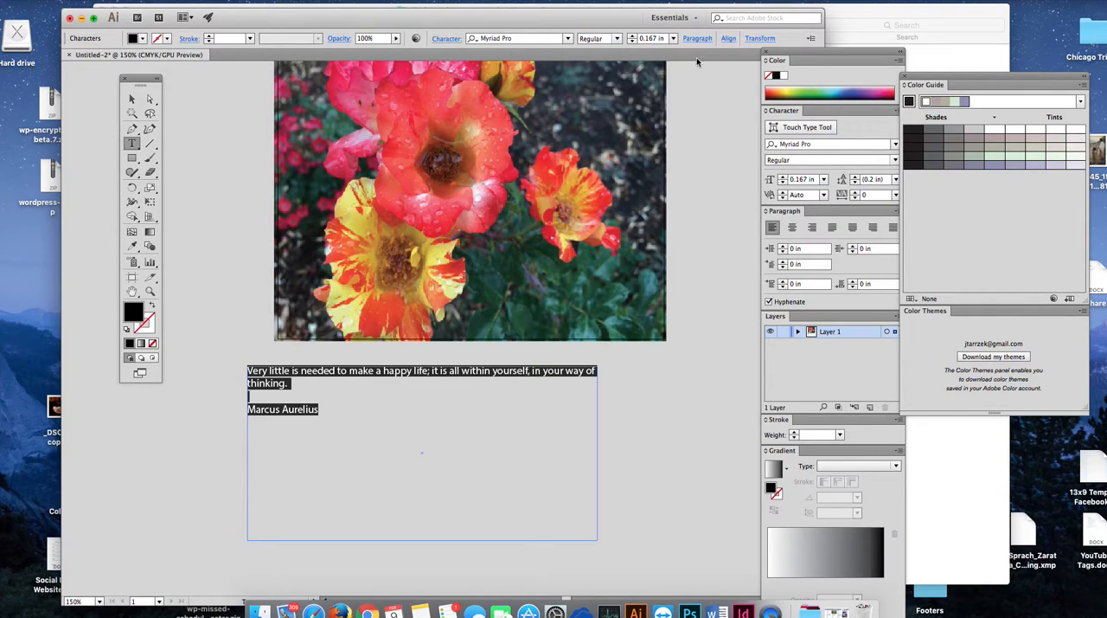
pyautogui.click(618, 39)
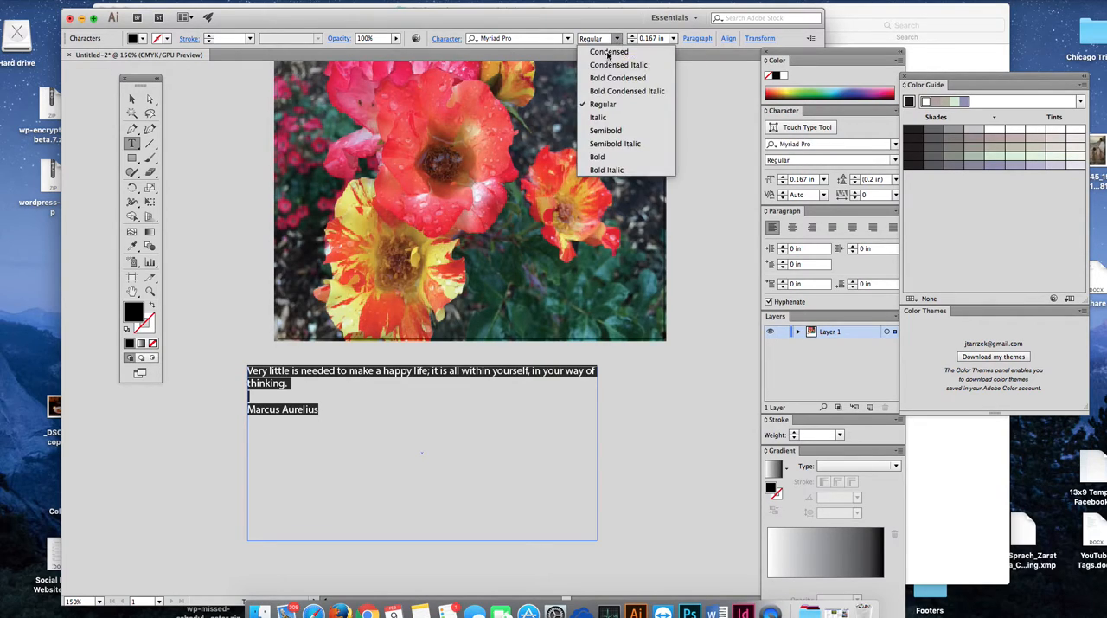
pyautogui.click(606, 144)
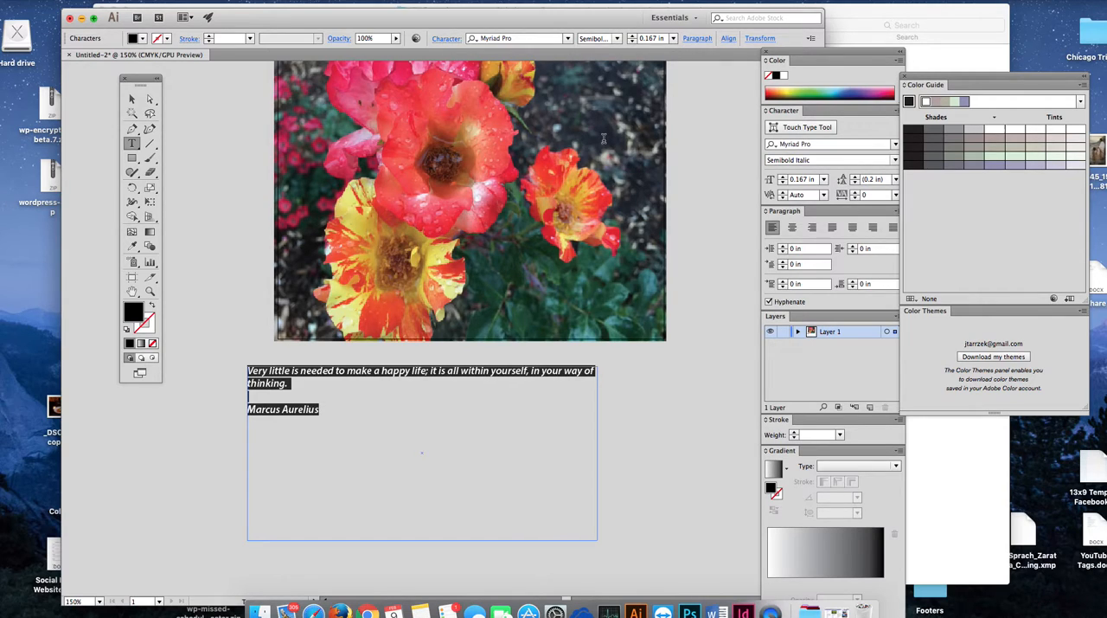
pyautogui.click(617, 39)
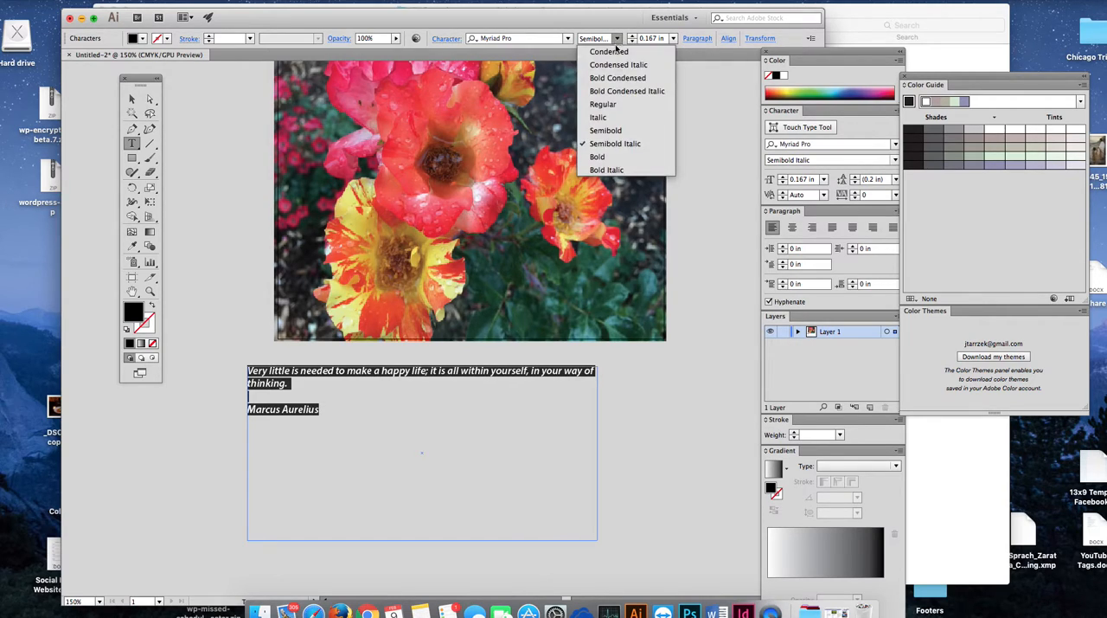
pyautogui.click(607, 169)
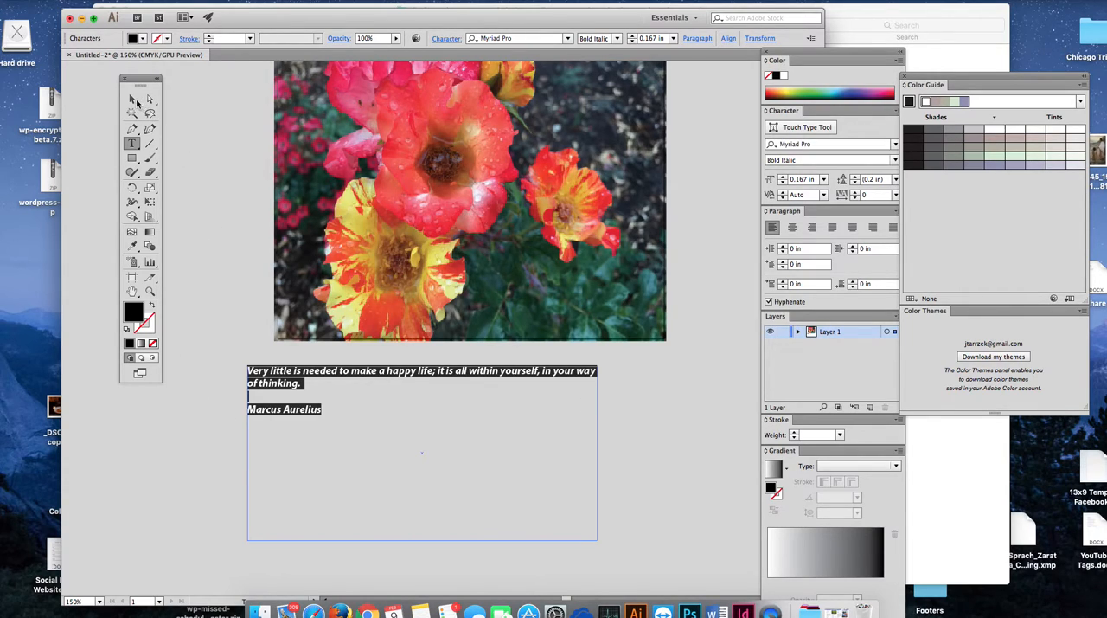
# Step: Narrow the quote's text frame to about half its width and move it beneath the right half of the photo
pyautogui.click(132, 98)
pyautogui.moveTo(599, 537); pyautogui.dragTo(434, 538)
pyautogui.moveTo(291, 373); pyautogui.dragTo(506, 376)
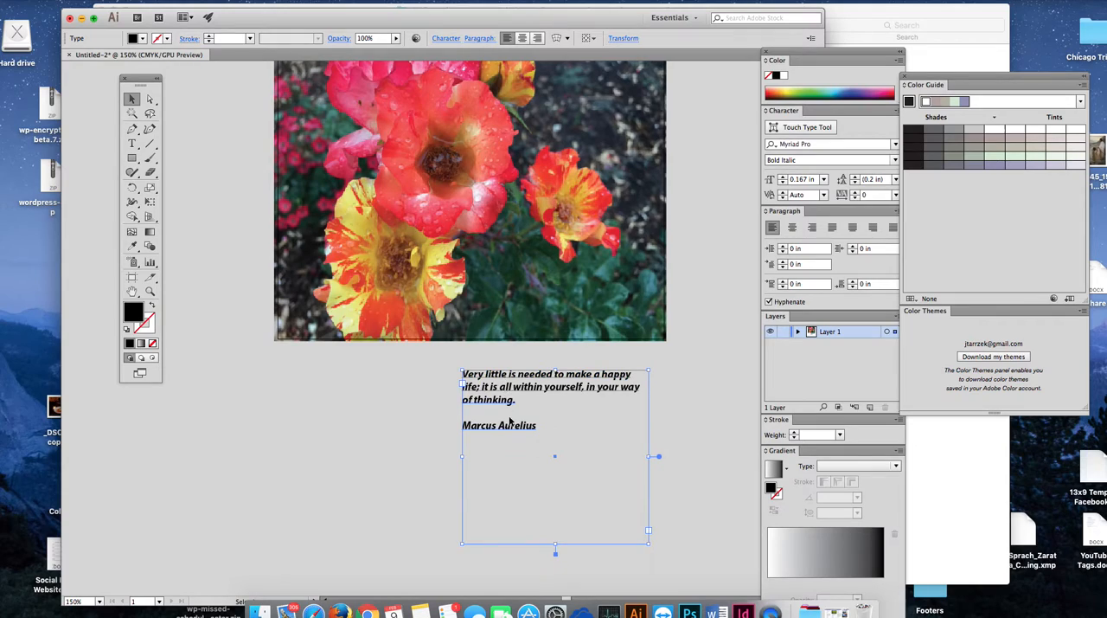
# Step: Try centre alignment on the whole quote and its attribution, and return the text to left alignment
pyautogui.click(132, 143)
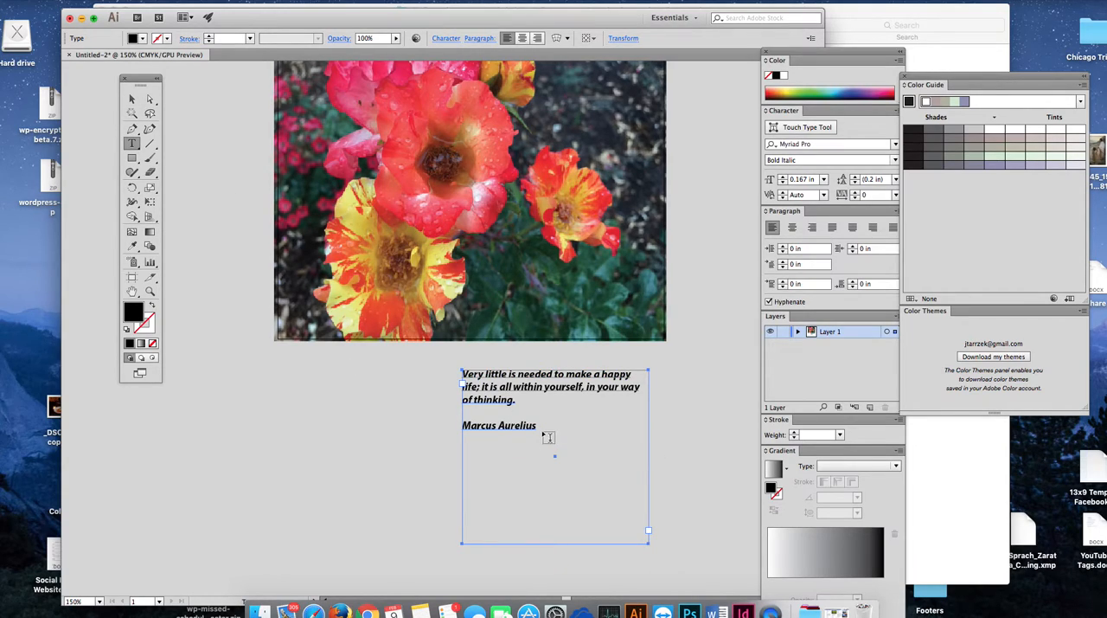
pyautogui.moveTo(537, 425); pyautogui.dragTo(435, 375)
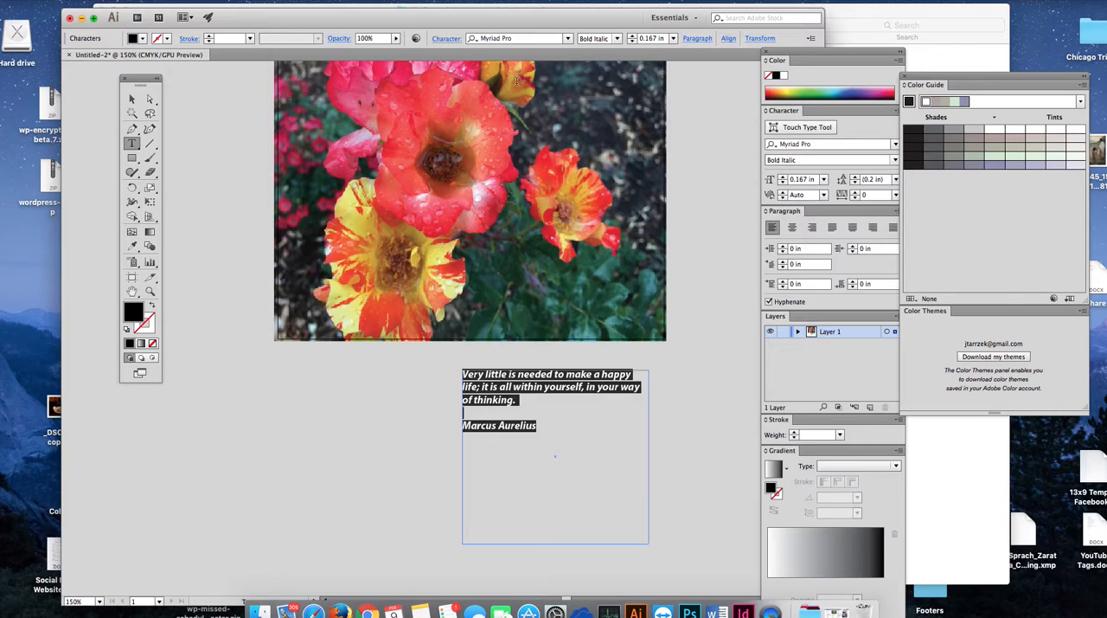
pyautogui.click(793, 228)
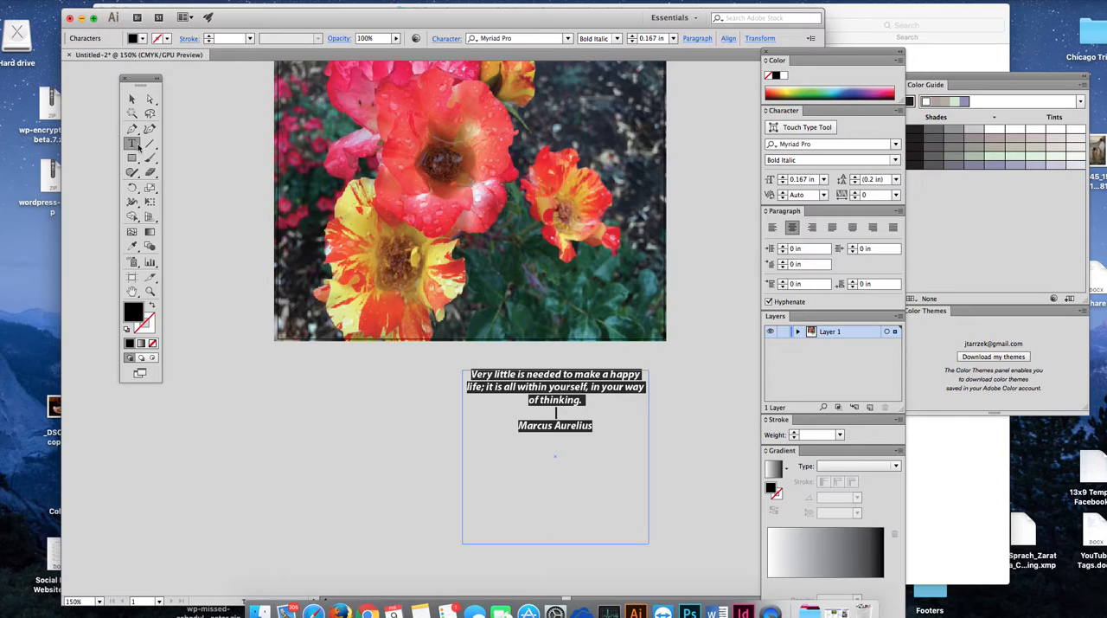
pyautogui.click(772, 227)
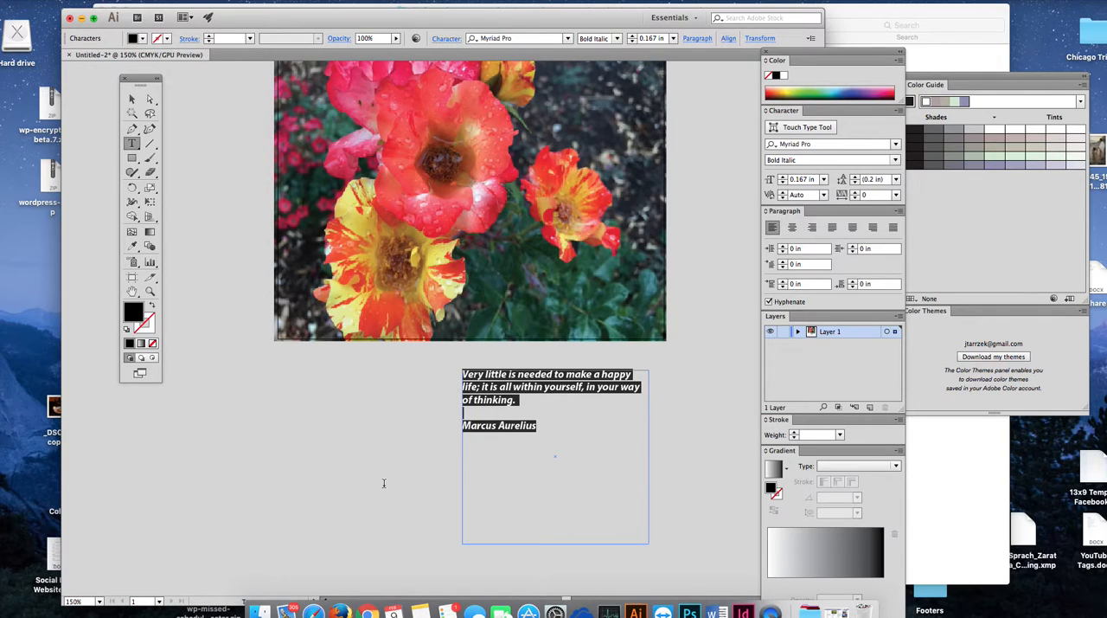
# Step: Move the Tools panel closer to the photo and narrow the quote's text frame slightly from its right edge
pyautogui.moveTo(141, 85); pyautogui.dragTo(234, 207)
pyautogui.click(225, 219)
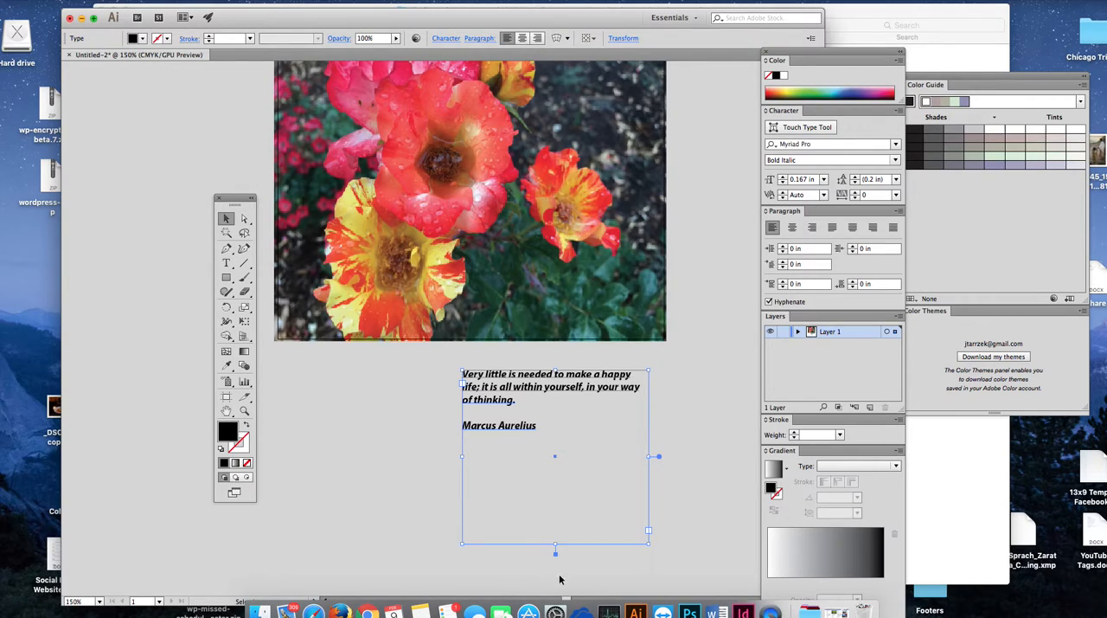
pyautogui.moveTo(651, 457); pyautogui.dragTo(632, 458)
pyautogui.scroll(-1, 326, 379)
pyautogui.scroll(5, 325, 381)
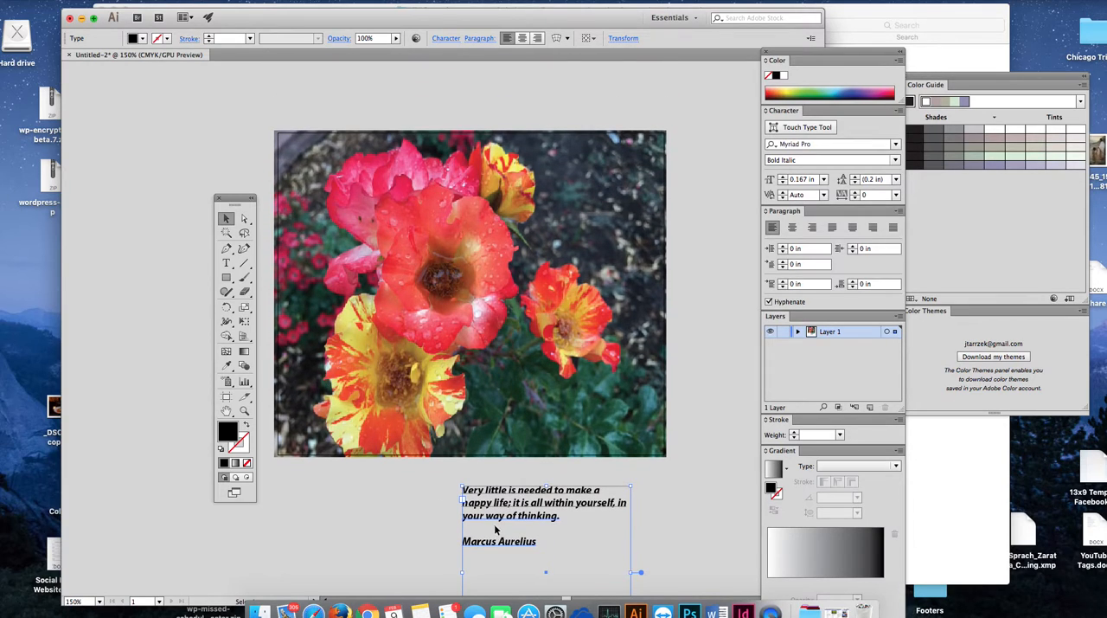
# Step: Place the quote over the upper-right part of the roses photo and color its text yellow
pyautogui.moveTo(520, 499); pyautogui.dragTo(546, 220)
pyautogui.scroll(-1, 192, 248)
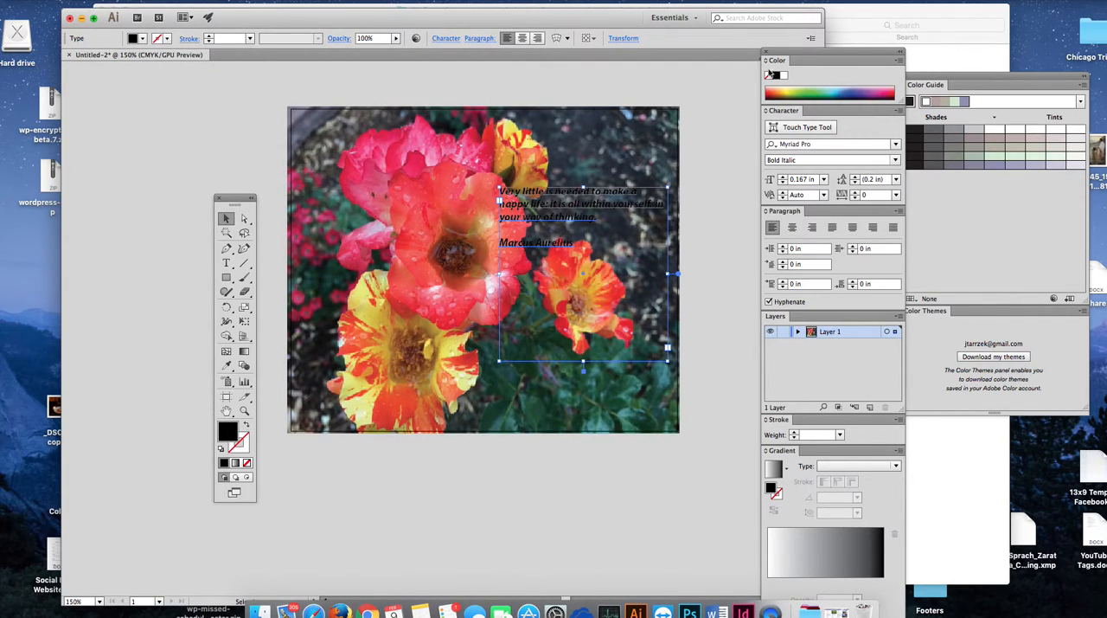
pyautogui.click(789, 93)
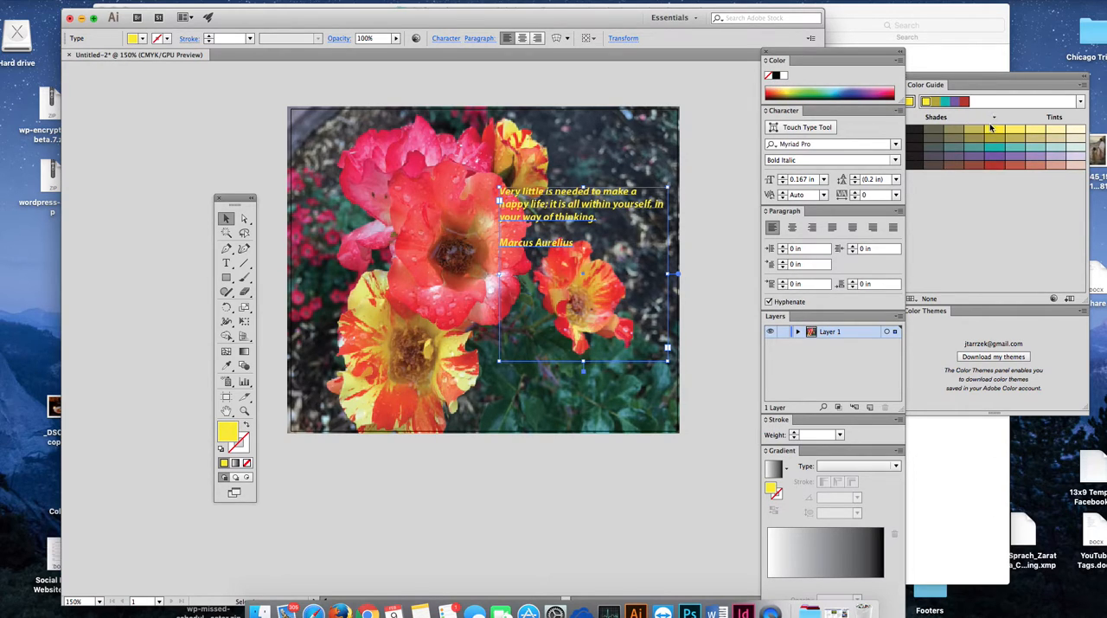
pyautogui.moveTo(595, 212); pyautogui.dragTo(592, 204)
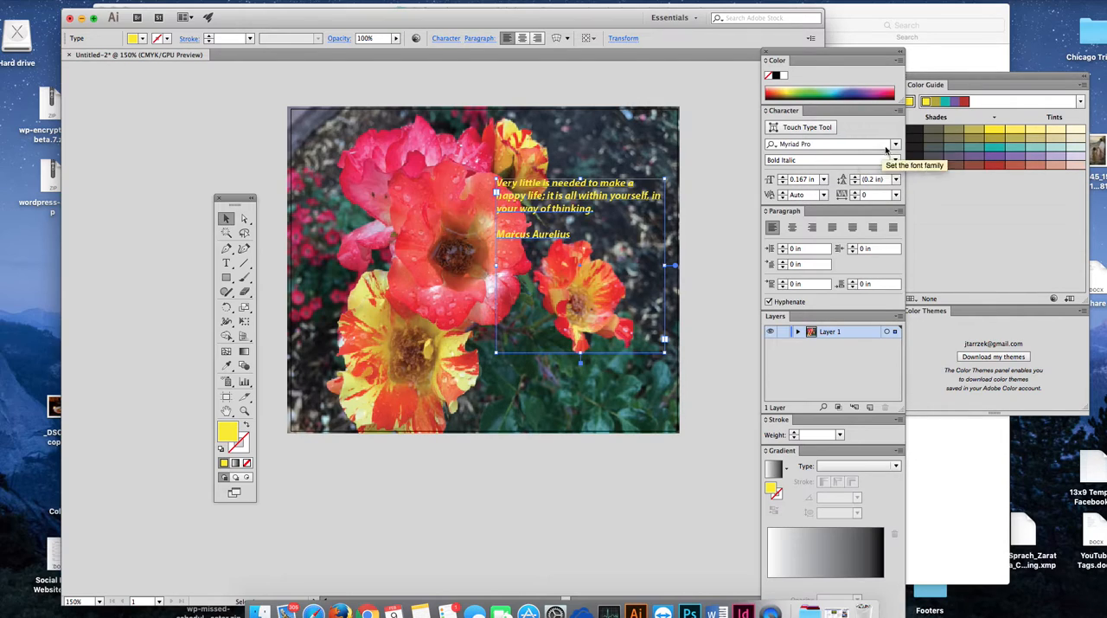
# Step: Enlarge the quote's font size to 0.375 in and lengthen its frame downward to fit the attribution, shifting it up slightly
pyautogui.click(824, 179)
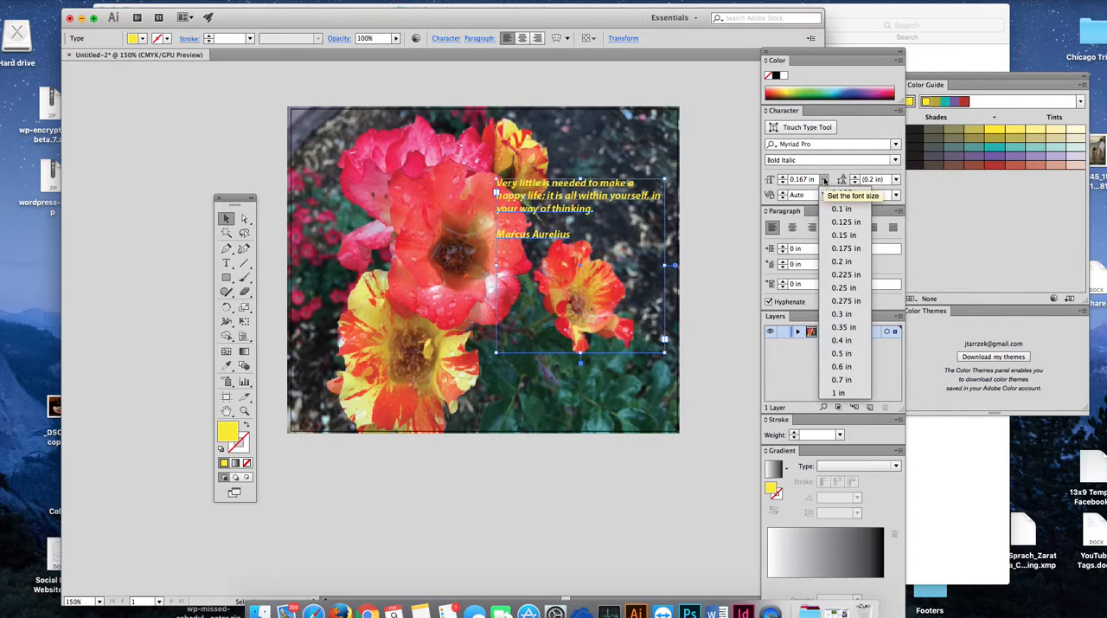
pyautogui.click(837, 235)
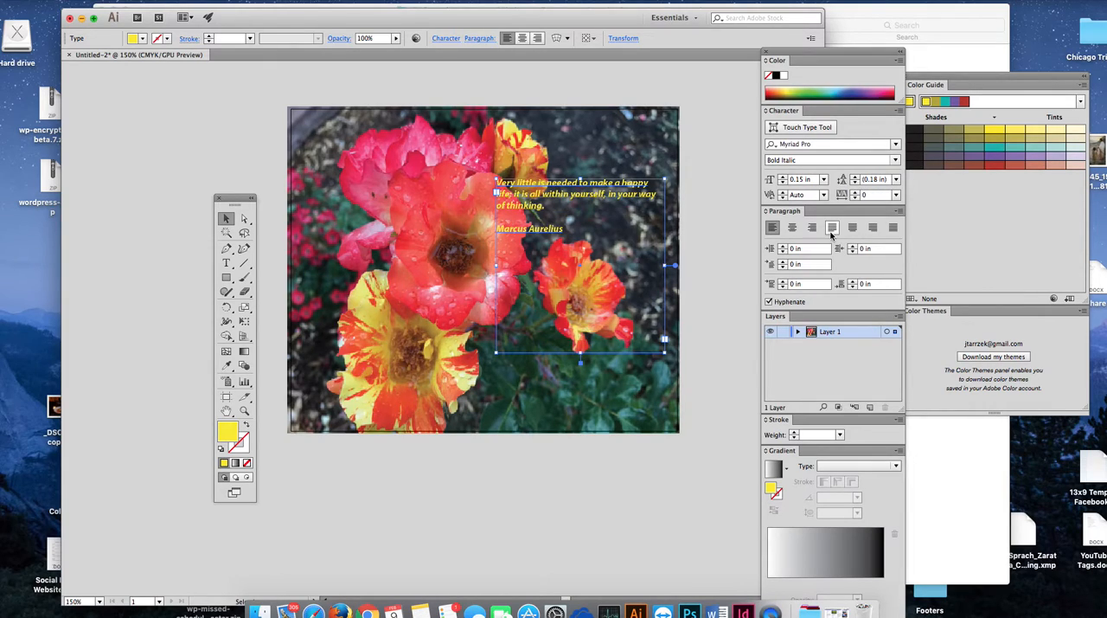
pyautogui.click(783, 177)
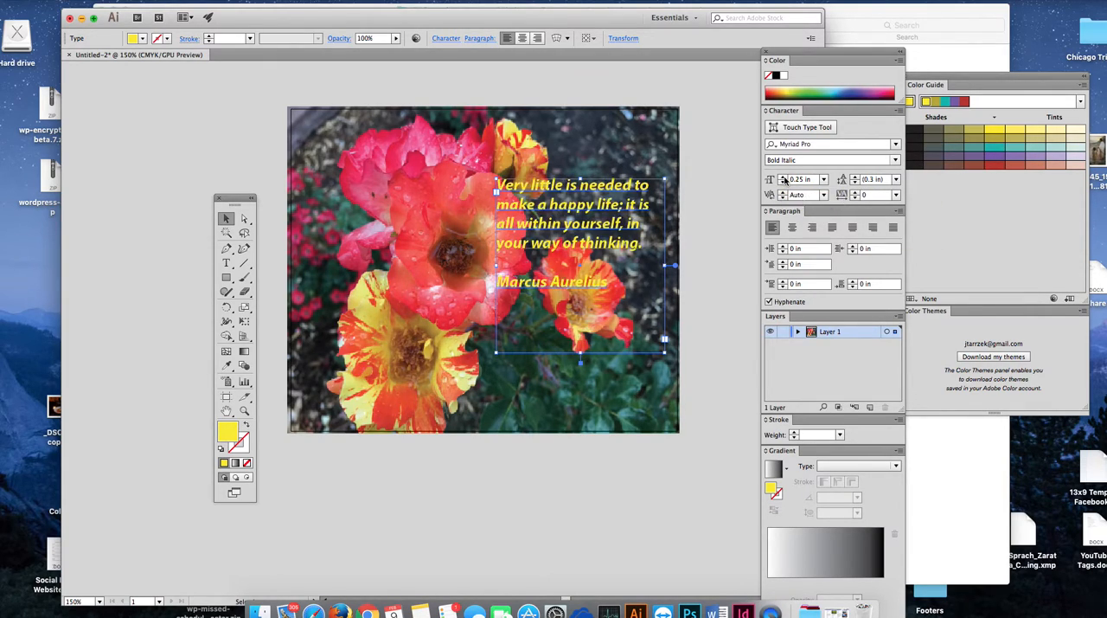
pyautogui.click(784, 177)
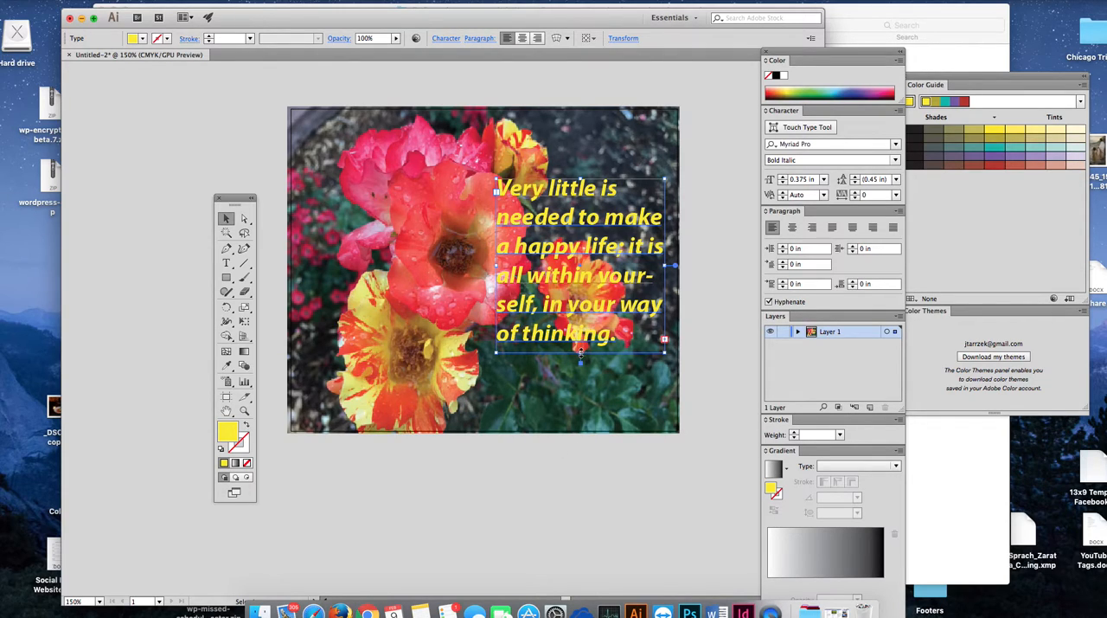
pyautogui.moveTo(580, 353); pyautogui.dragTo(581, 424)
pyautogui.moveTo(566, 232)
pyautogui.mouseDown()
pyautogui.moveTo(562, 197)
pyautogui.moveTo(563, 211)
pyautogui.mouseUp()
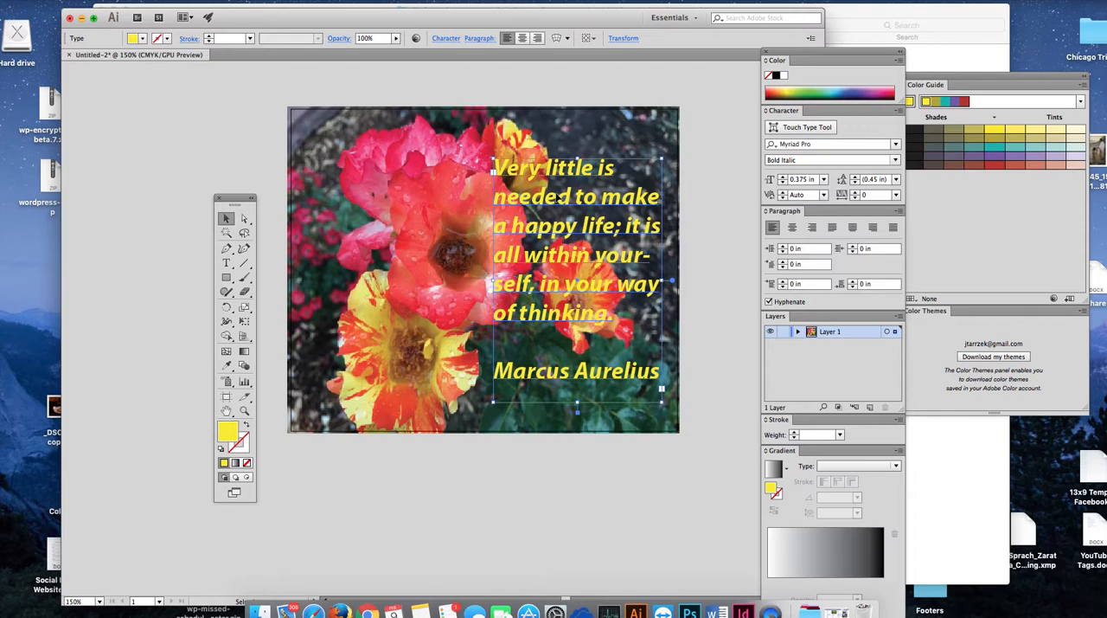
# Step: Stretch the photo's left edge outward beyond the artboard, moving the quote aside and back over the photo's right half
pyautogui.moveTo(556, 198); pyautogui.dragTo(552, 361)
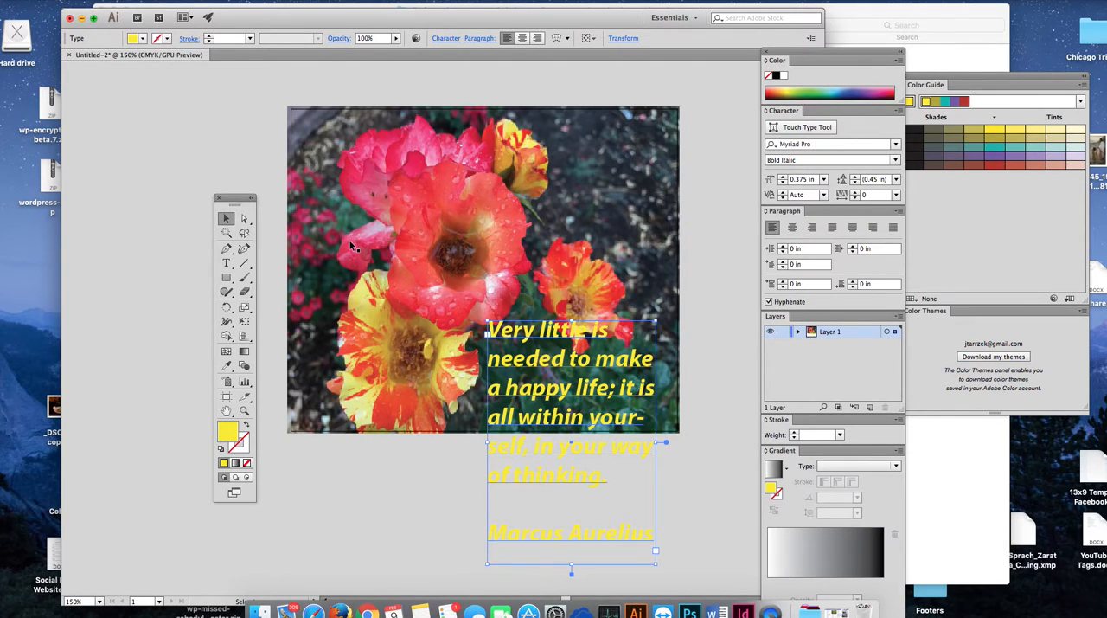
pyautogui.click(303, 262)
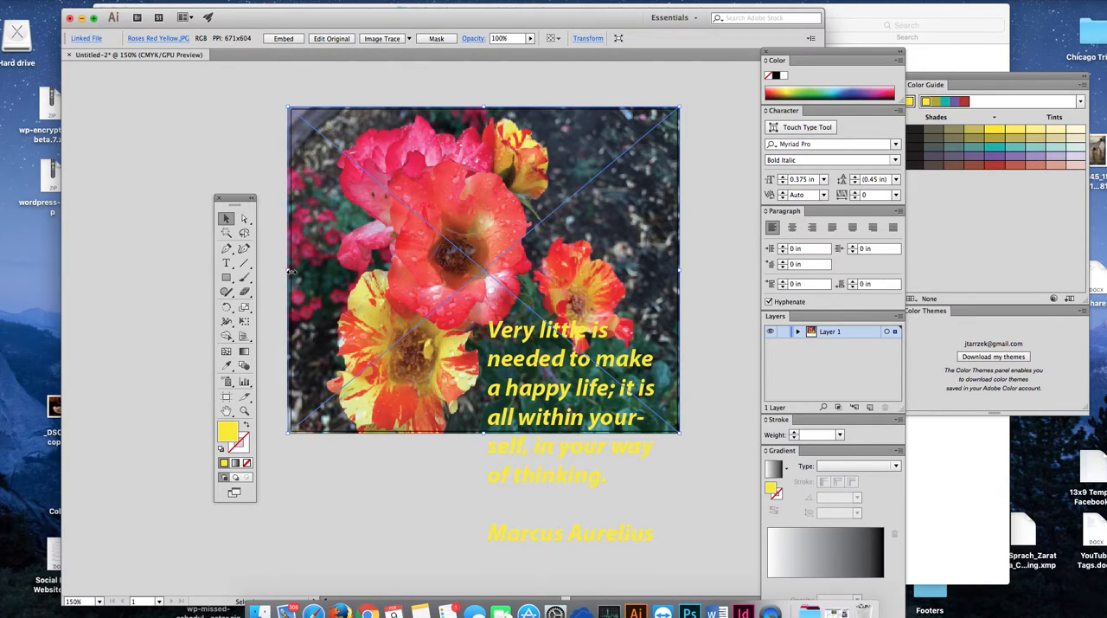
pyautogui.moveTo(292, 271); pyautogui.dragTo(248, 276)
pyautogui.moveTo(595, 327); pyautogui.dragTo(593, 170)
pyautogui.click(707, 362)
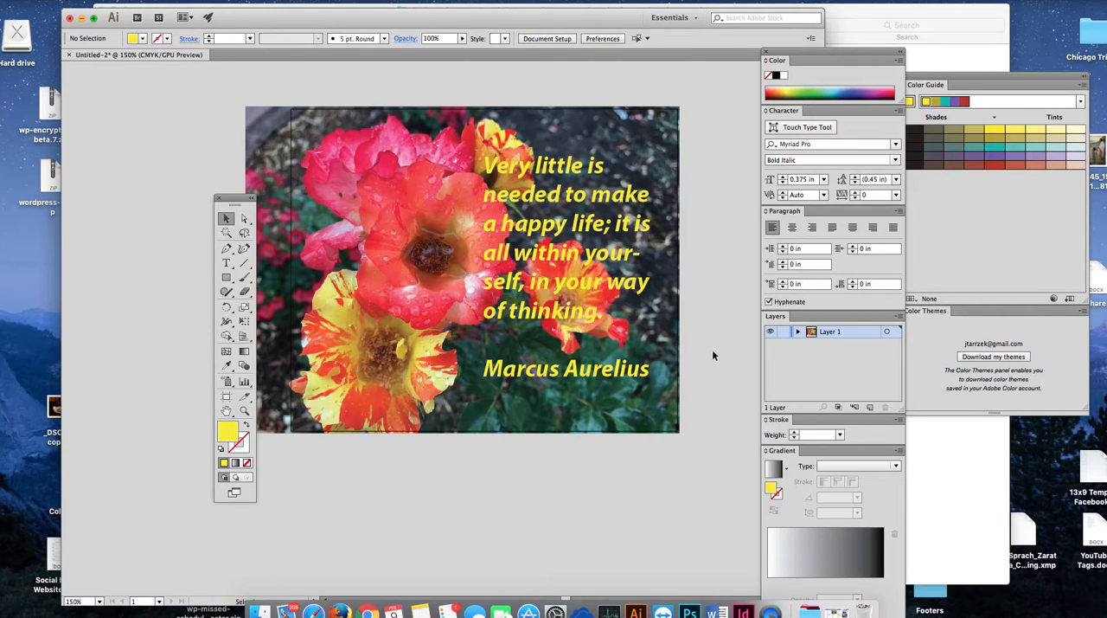
# Step: Insert line breaks in the quote before "yourself", before "your way" and before "it is all within"
pyautogui.click(575, 227)
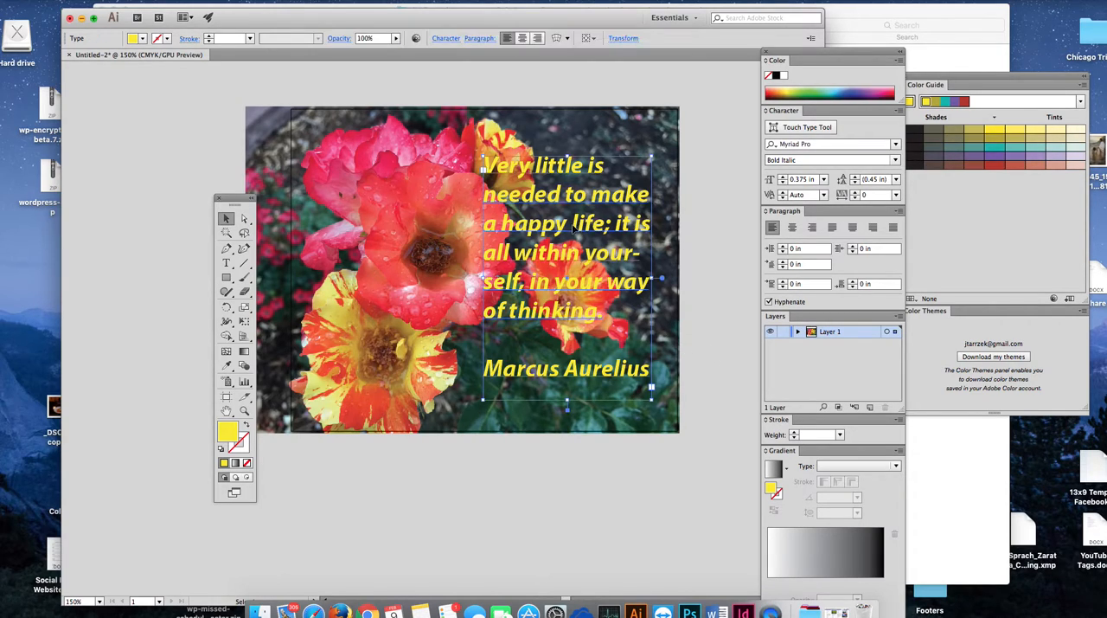
pyautogui.click(227, 263)
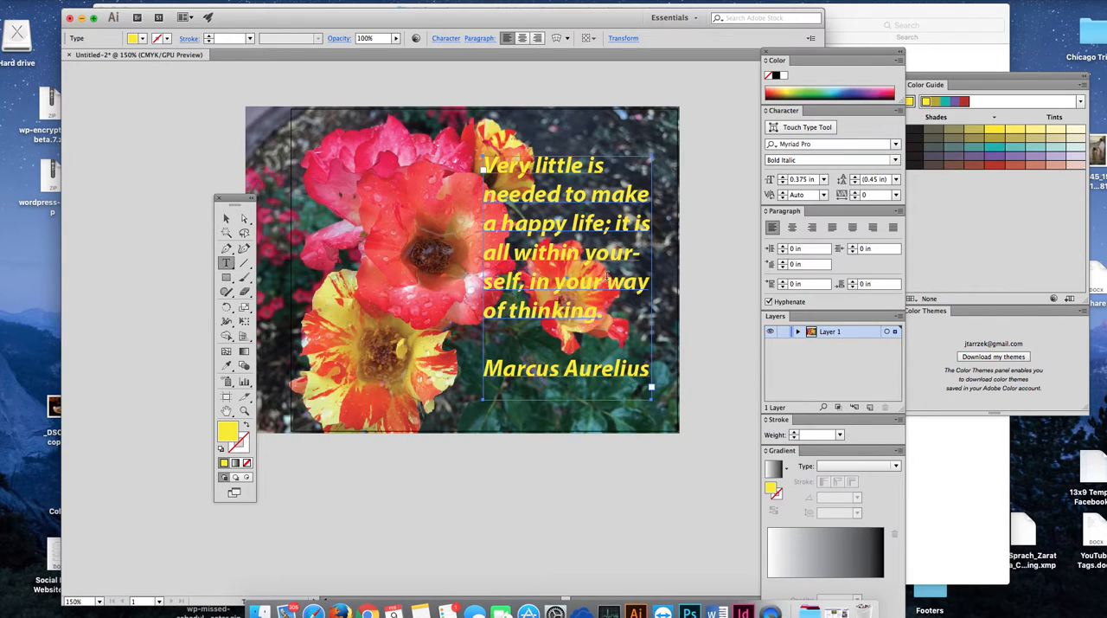
pyautogui.click(587, 252)
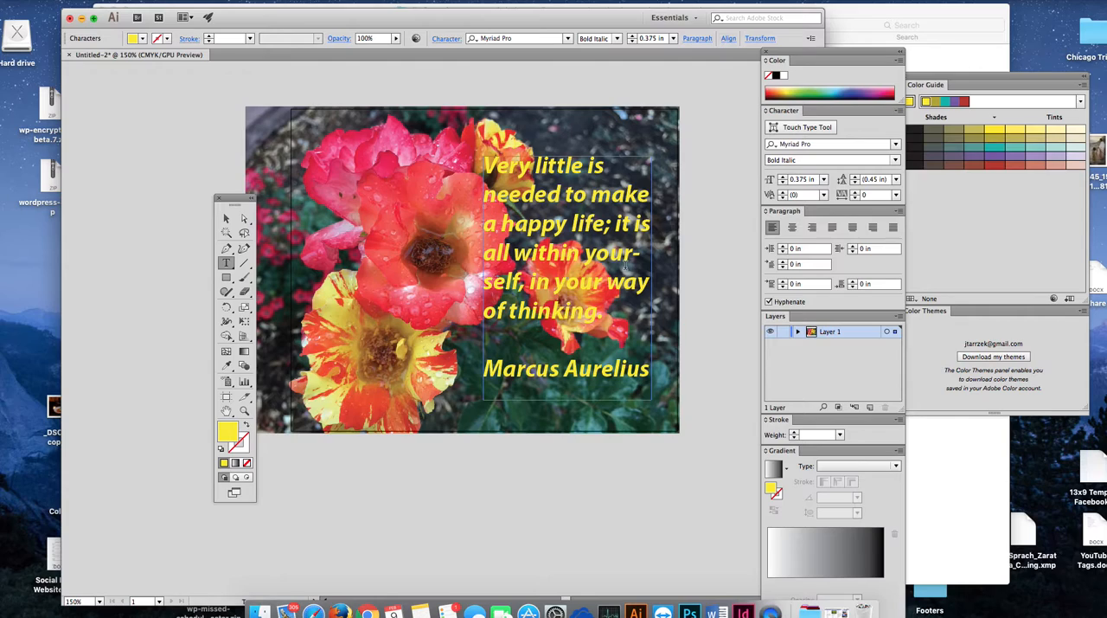
pyautogui.hotkey('shift', 'Return')
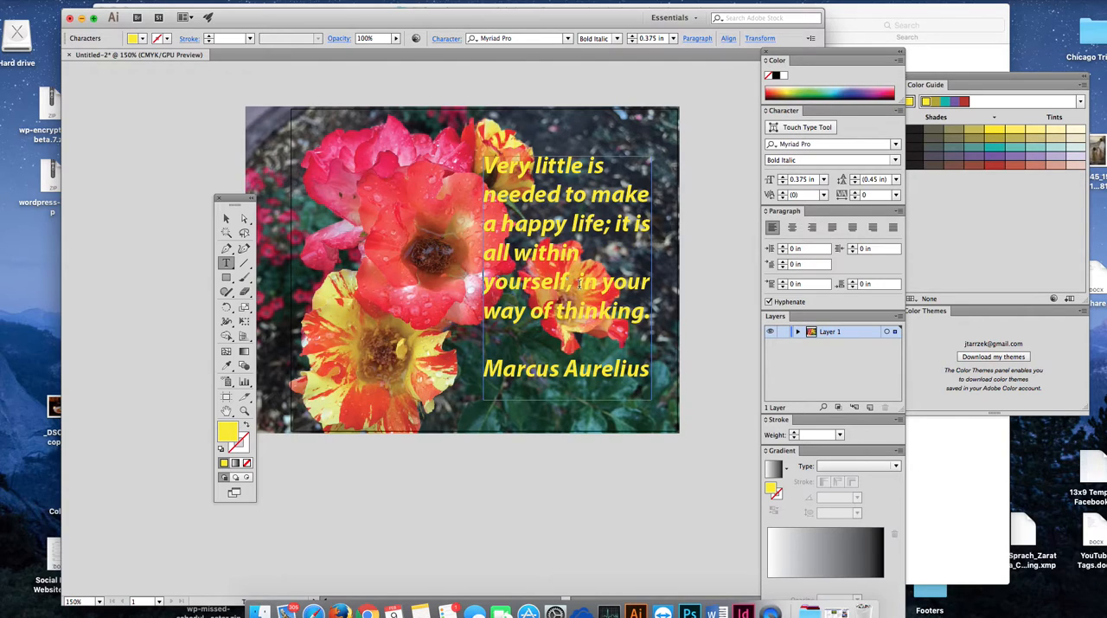
pyautogui.hotkey('shift', 'Return')
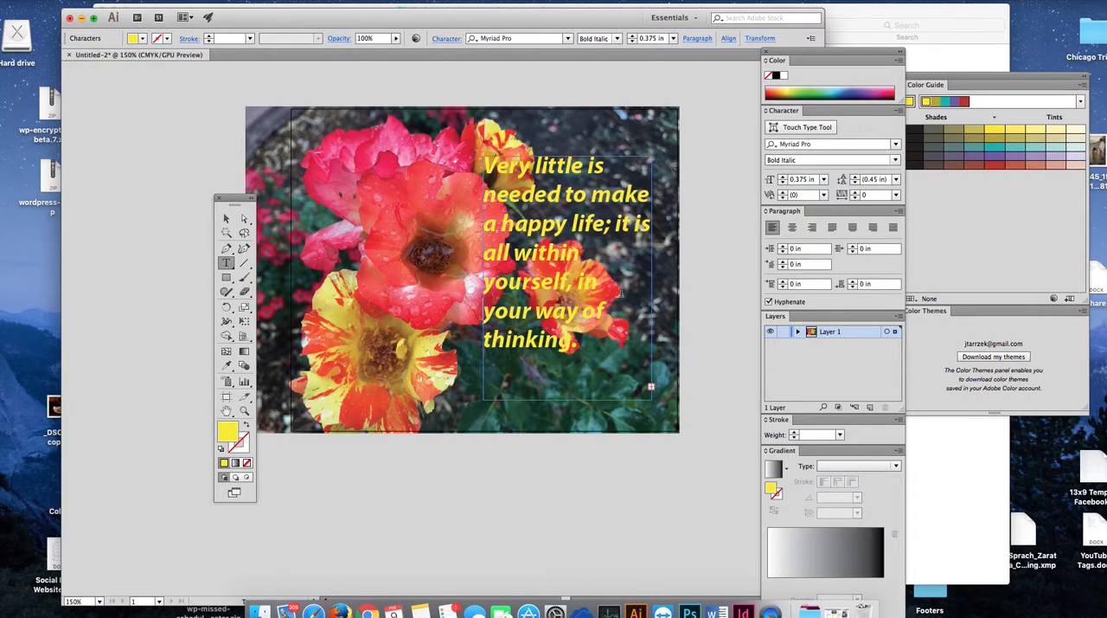
pyautogui.click(615, 223)
pyautogui.hotkey('shift', 'Return')
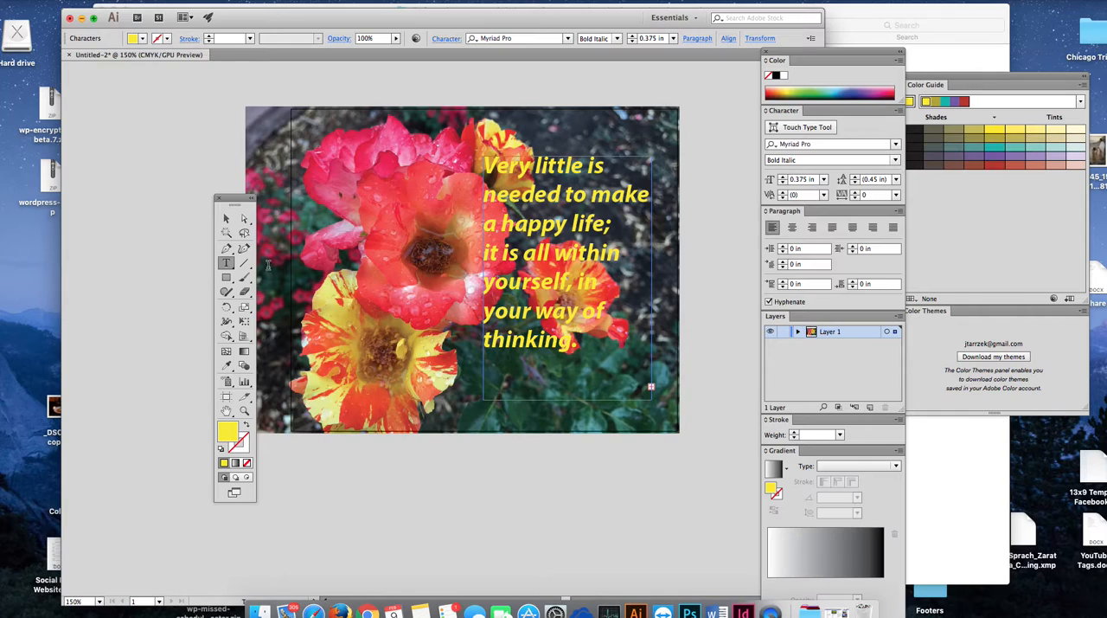
# Step: Lengthen the quote's text frame downward to fit the attribution and move the frame up slightly
pyautogui.click(226, 218)
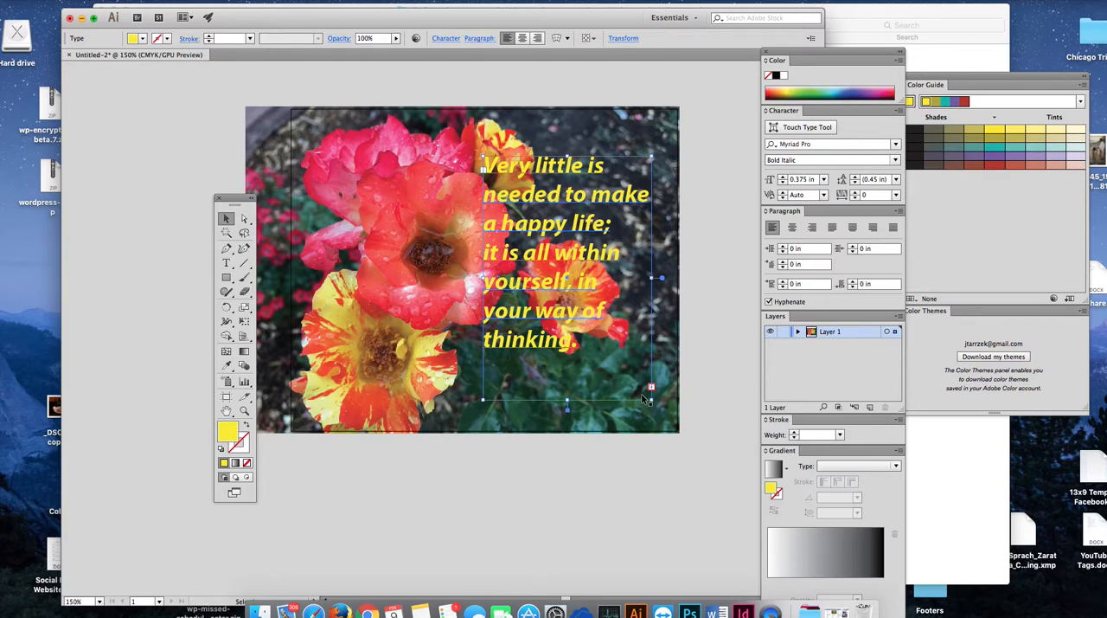
pyautogui.moveTo(566, 400); pyautogui.dragTo(566, 433)
pyautogui.moveTo(580, 196); pyautogui.dragTo(578, 181)
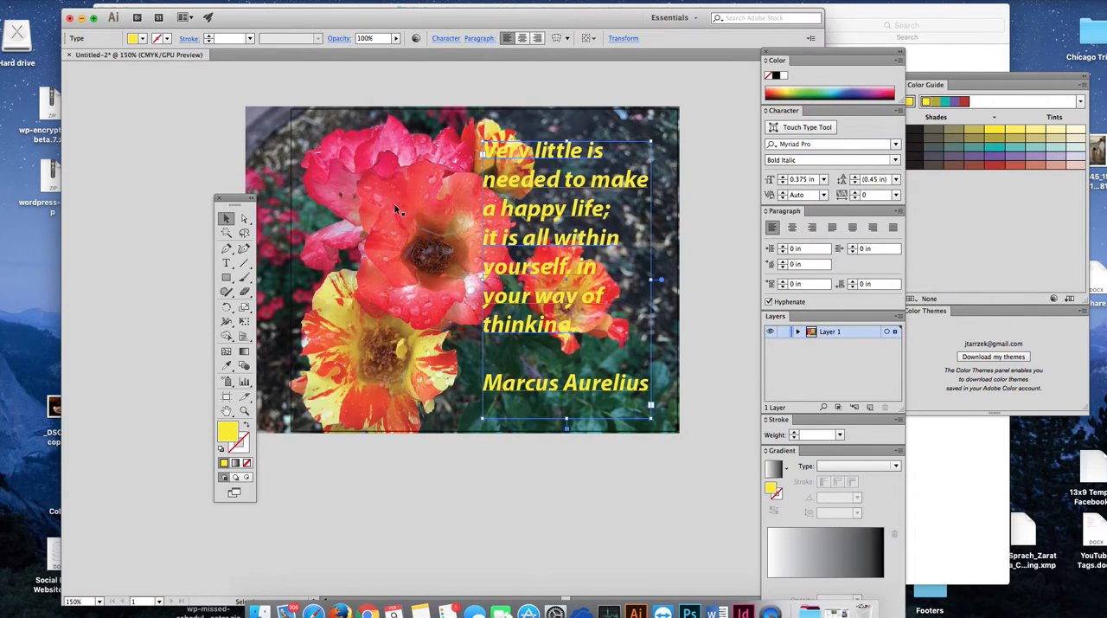
# Step: Set the Marcus Aurelius attribution to a 0.25 in font size and nudge the whole text frame slightly to the right
pyautogui.click(223, 262)
pyautogui.moveTo(649, 385); pyautogui.dragTo(471, 383)
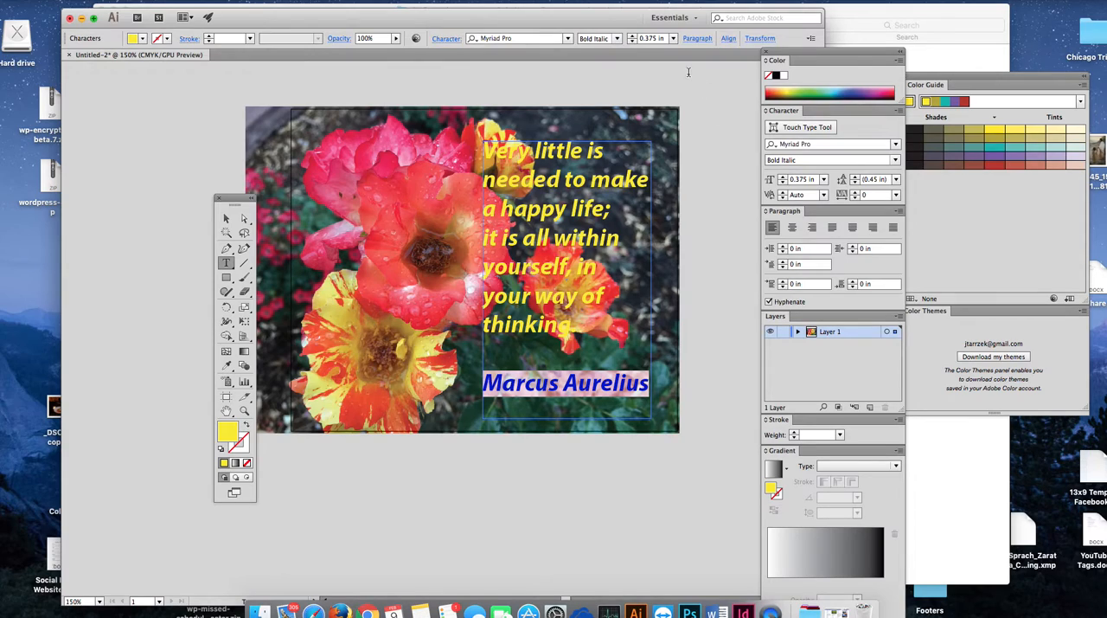
pyautogui.click(632, 41)
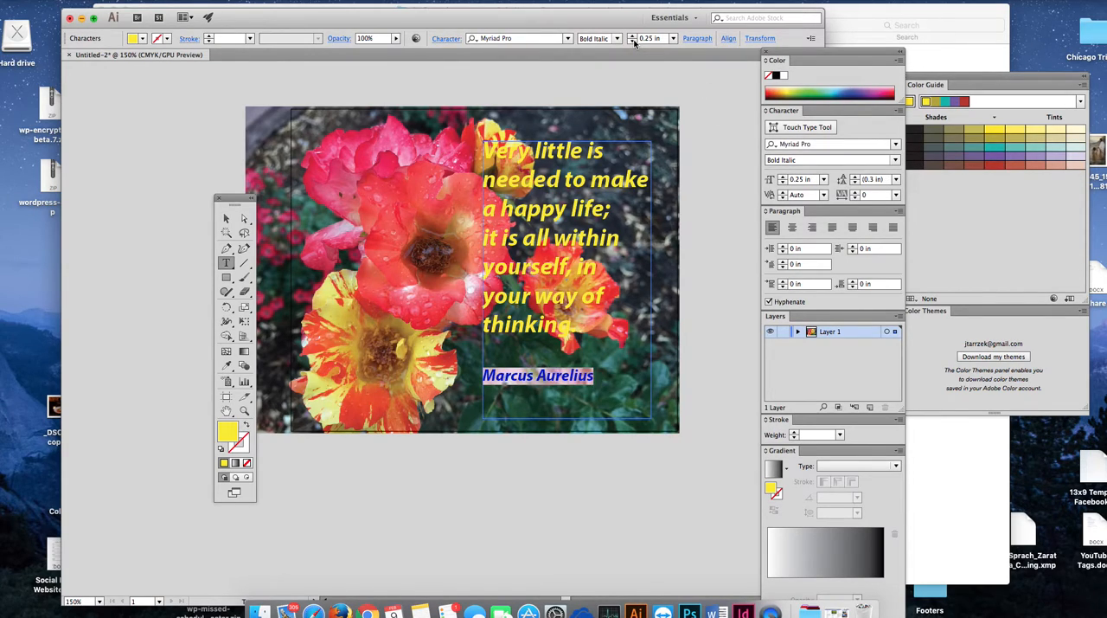
pyautogui.click(632, 41)
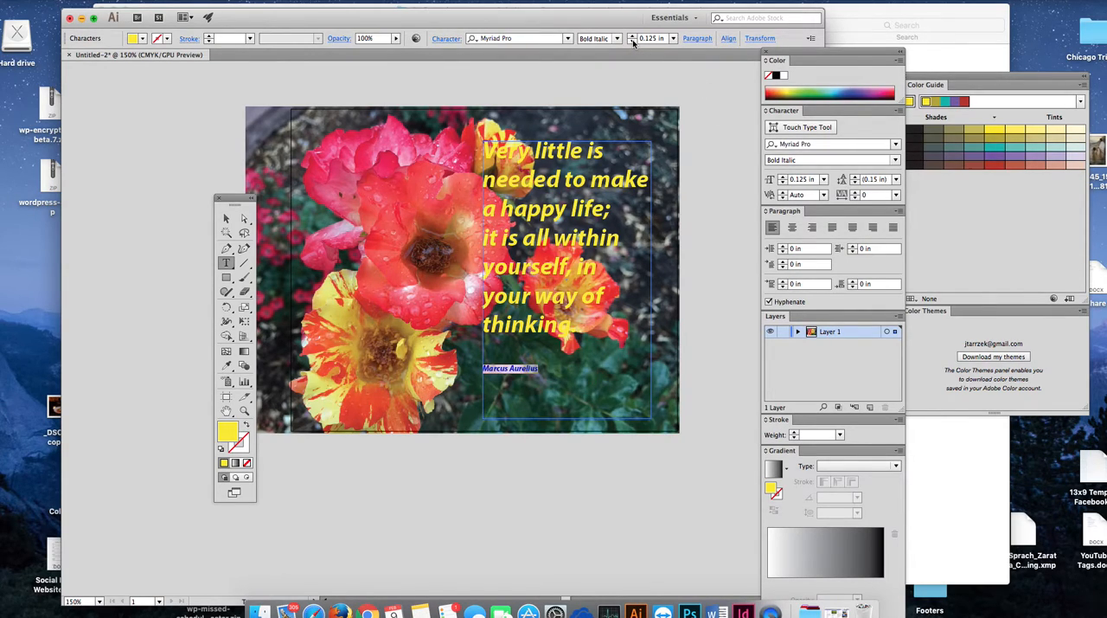
pyautogui.click(632, 37)
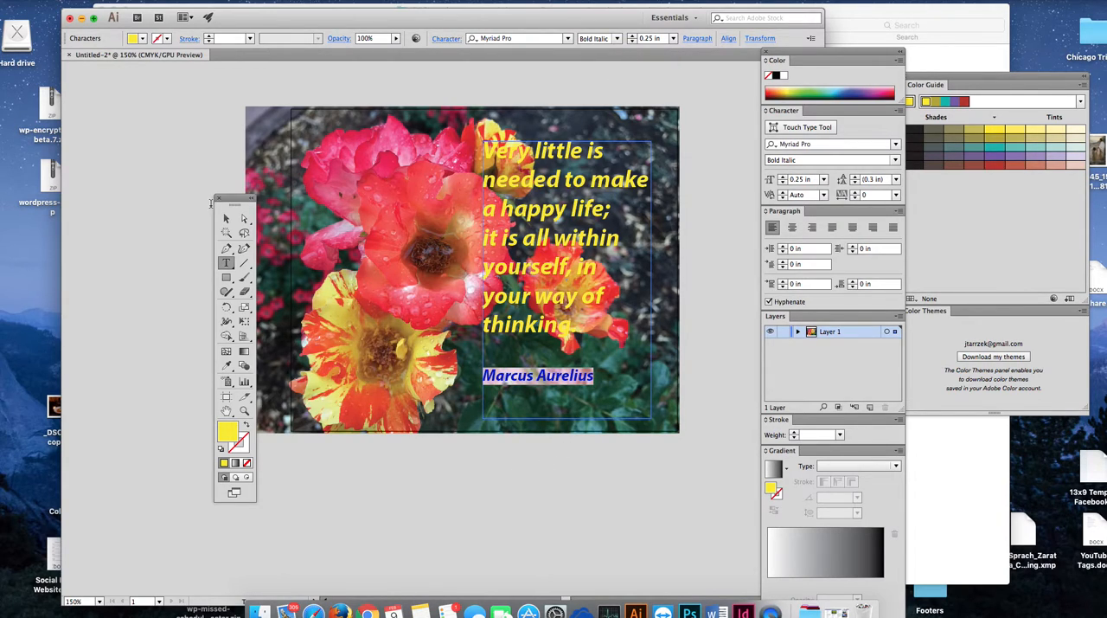
pyautogui.click(226, 220)
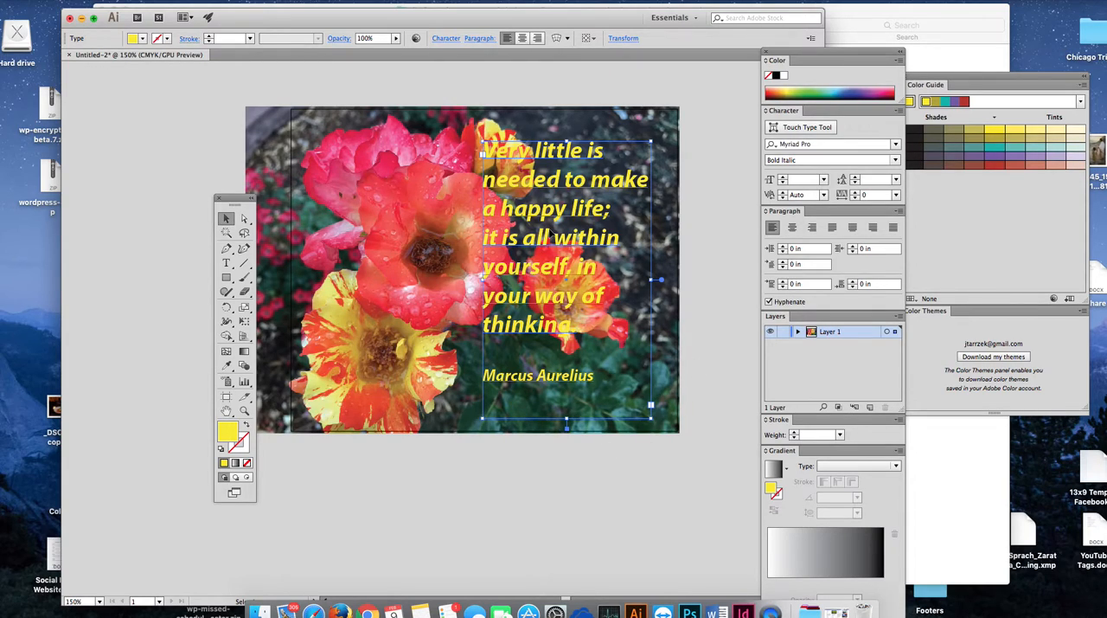
pyautogui.moveTo(523, 181); pyautogui.dragTo(531, 182)
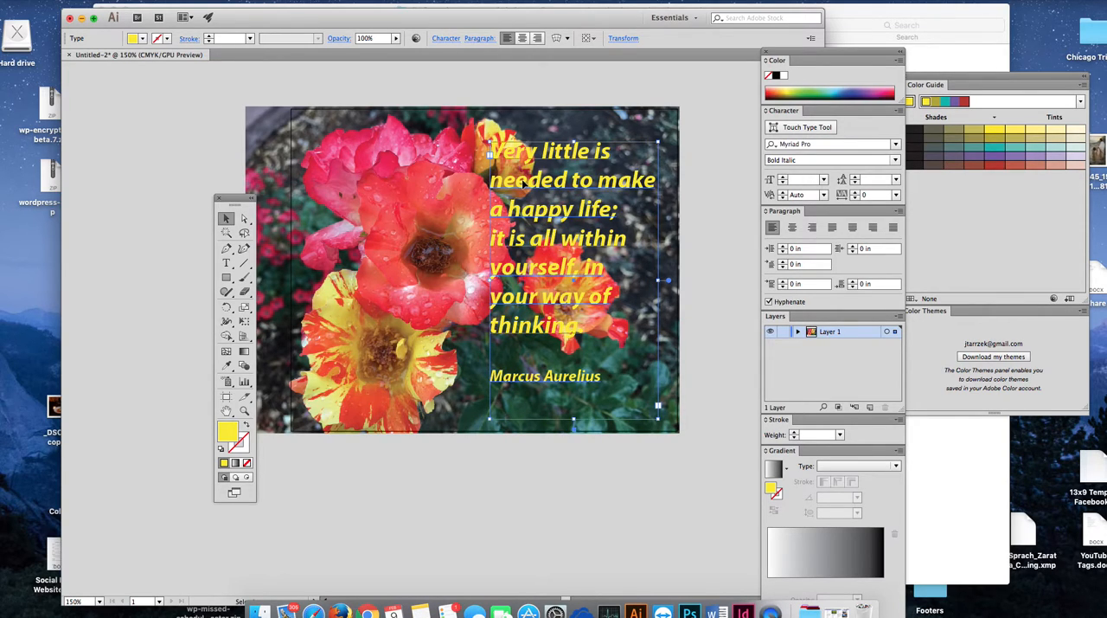
# Step: Move the Tools panel clear of the photo and place a duplicate of the yellow quote frame below the photo
pyautogui.scroll(-5, 700, 369)
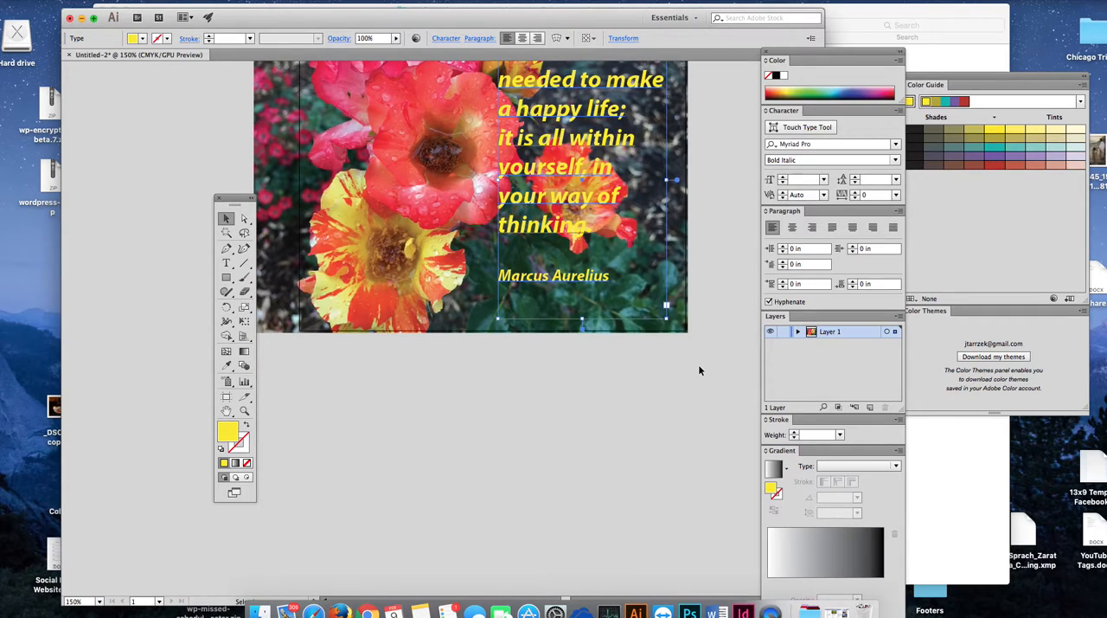
pyautogui.scroll(1, 698, 371)
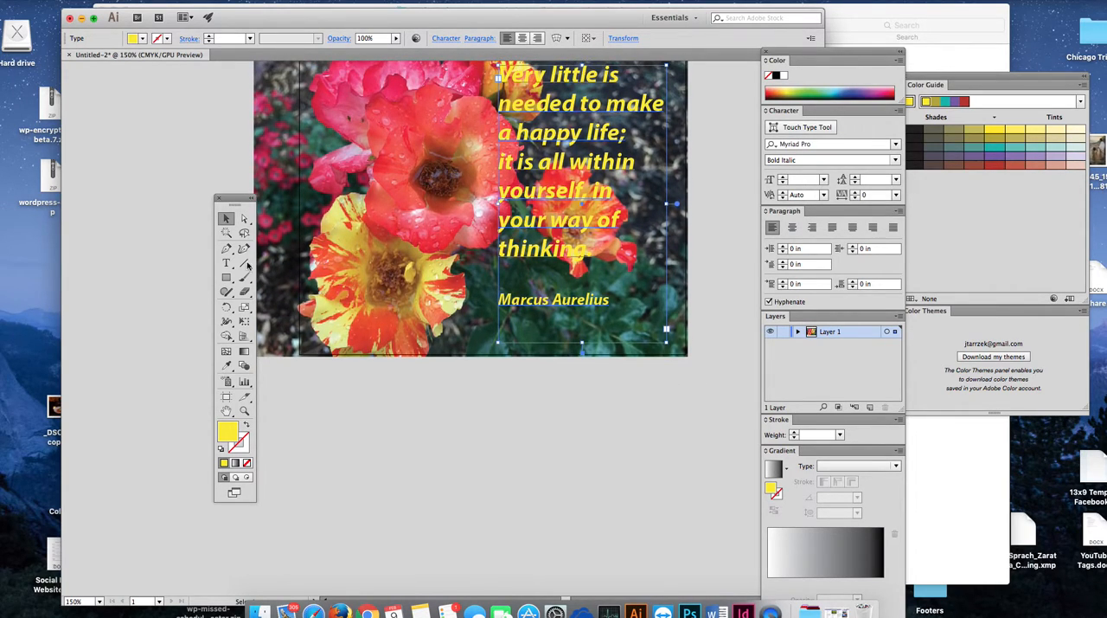
pyautogui.moveTo(232, 201); pyautogui.dragTo(140, 69)
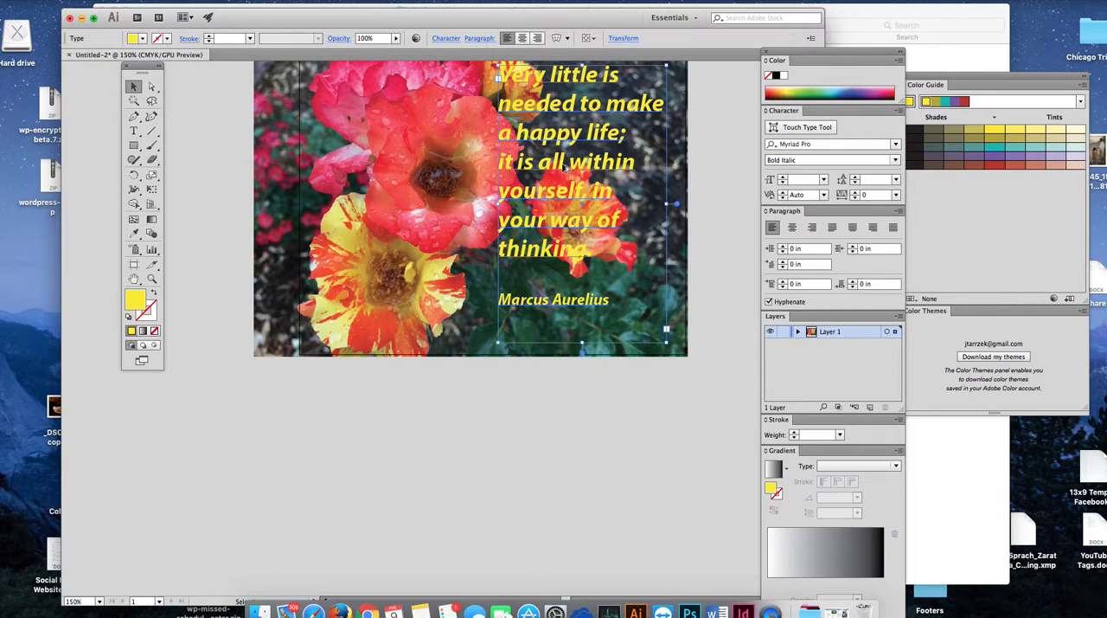
pyautogui.moveTo(563, 166); pyautogui.dragTo(445, 463)
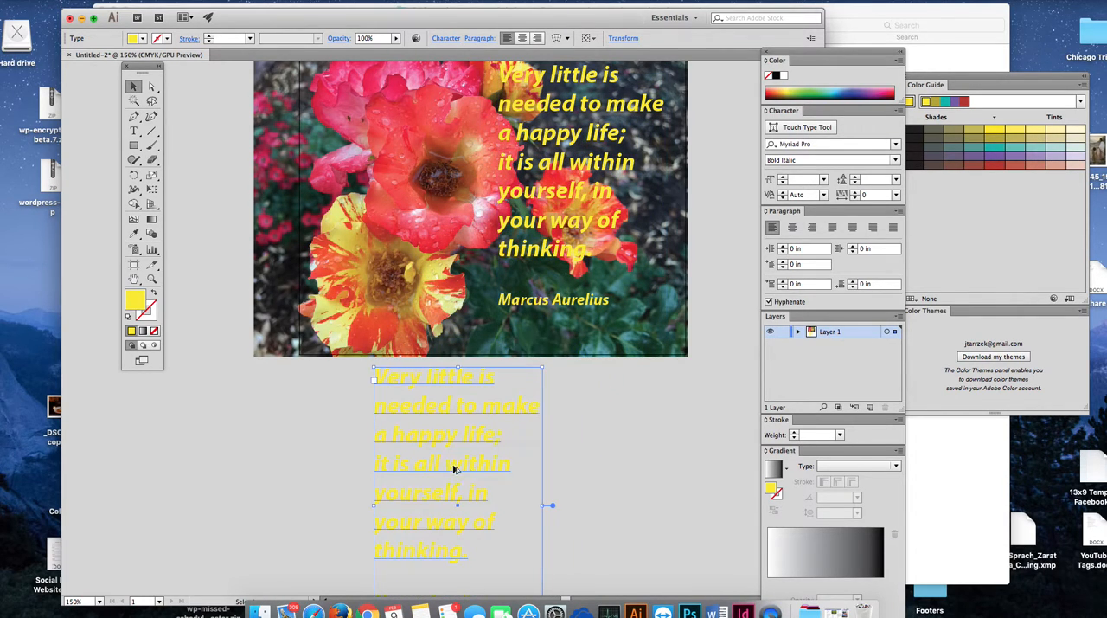
# Step: Recolor the duplicate quote below the photo to black (000000) and nudge its frame slightly to the right
pyautogui.scroll(-2, 666, 451)
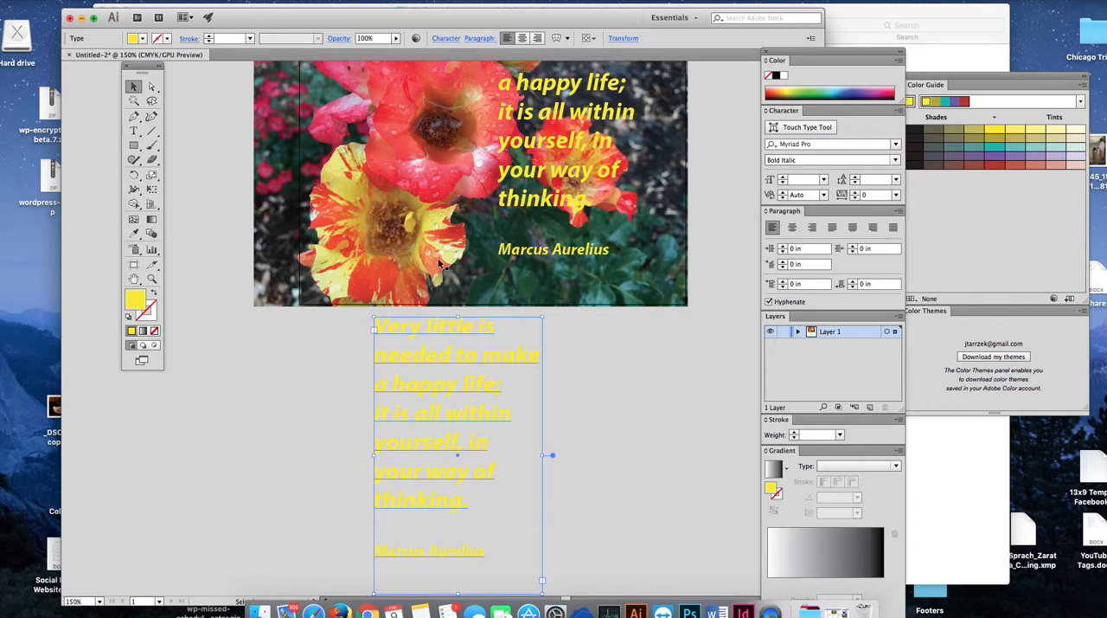
pyautogui.doubleClick(135, 299)
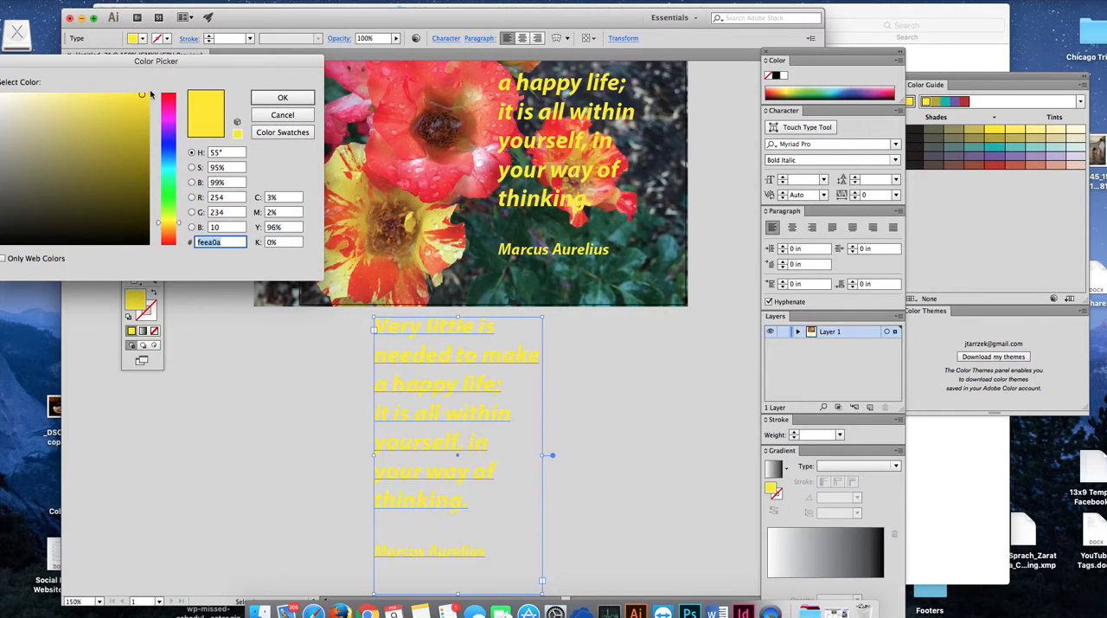
pyautogui.moveTo(104, 221); pyautogui.dragTo(96, 246)
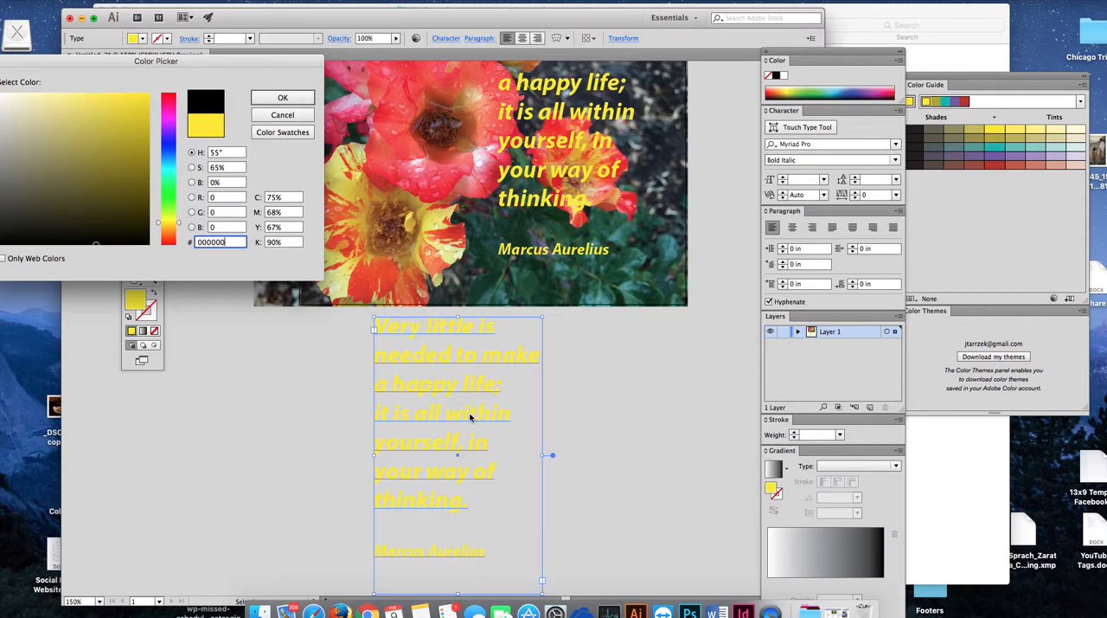
pyautogui.click(282, 98)
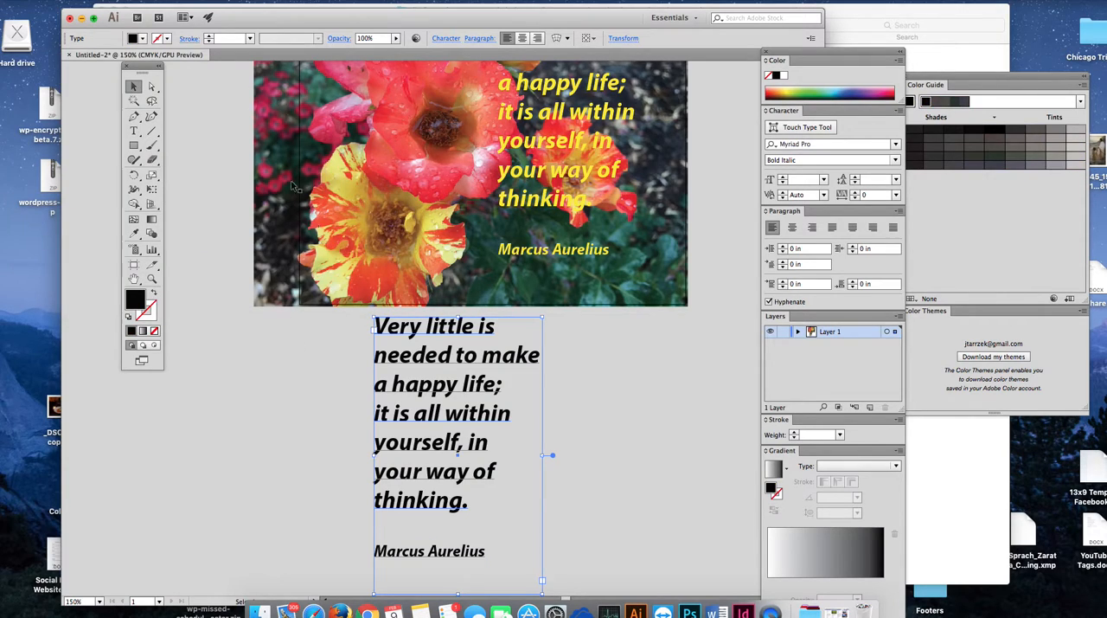
pyautogui.moveTo(499, 363); pyautogui.dragTo(500, 363)
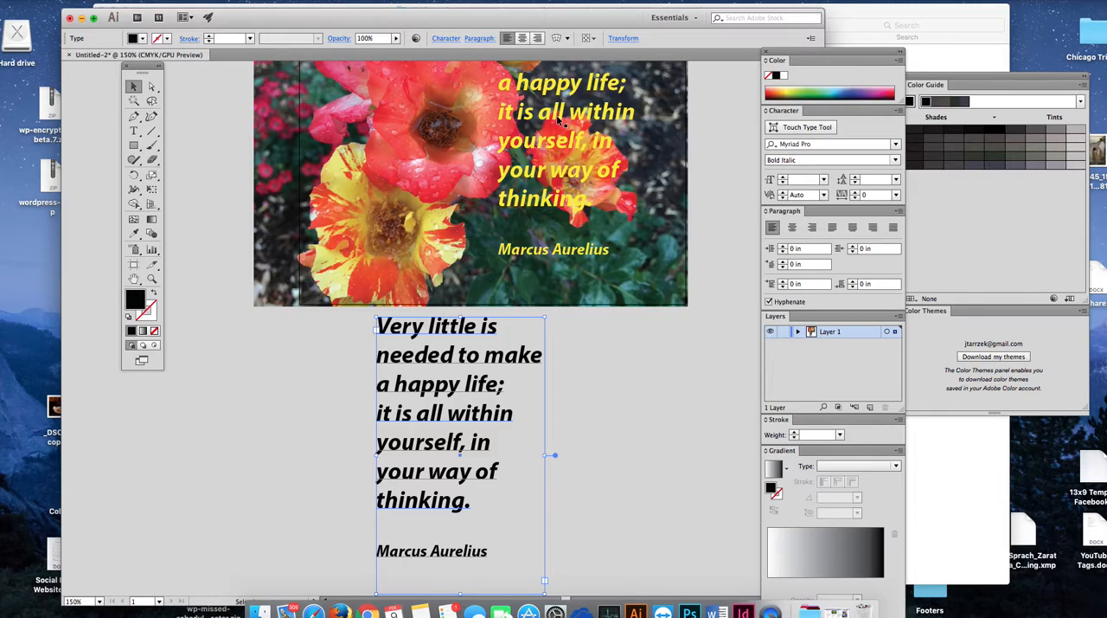
# Step: Reorder the black quote beneath the yellow one within Layer 1 and shift the yellow quote down and to the right on the photo
pyautogui.click(798, 332)
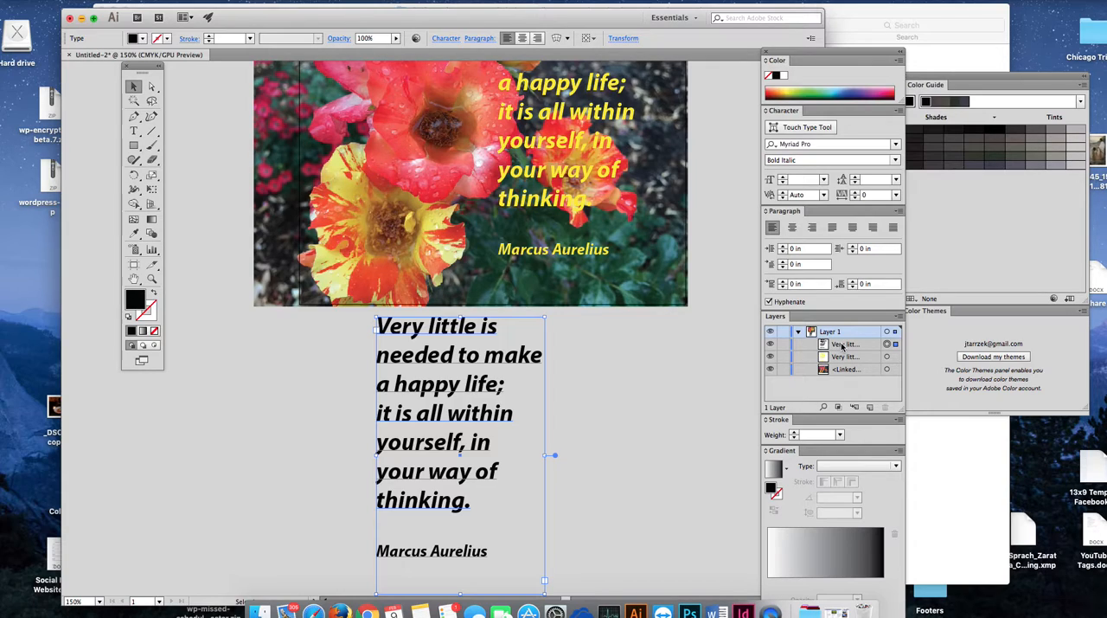
pyautogui.click(844, 344)
pyautogui.moveTo(843, 344); pyautogui.dragTo(836, 358)
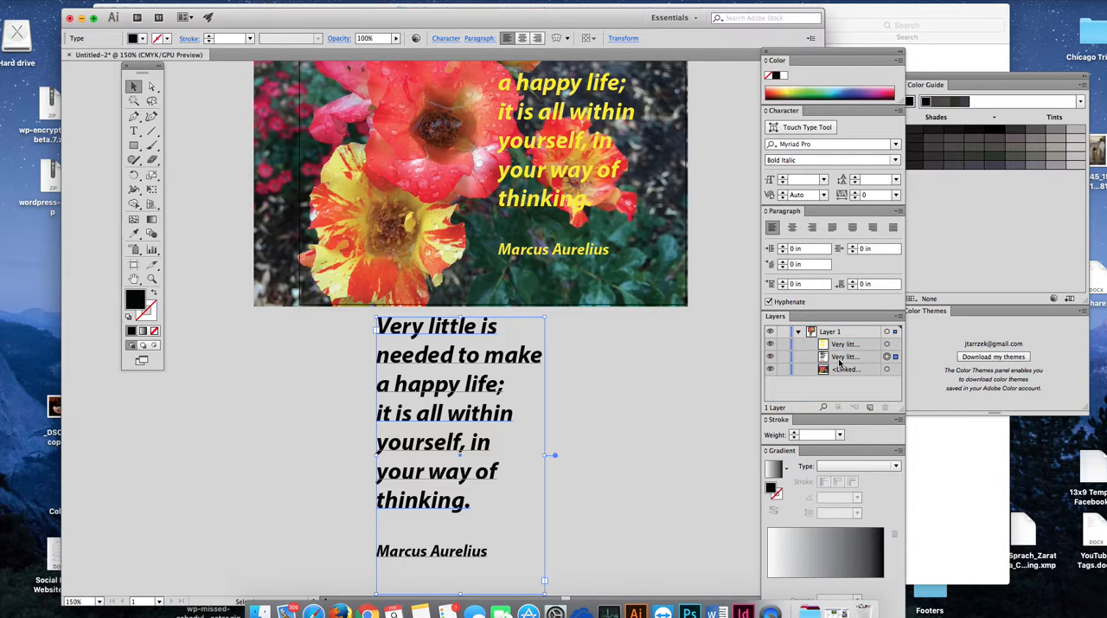
pyautogui.moveTo(561, 116); pyautogui.dragTo(603, 159)
# Step: Try a 0.225 in font size on the black quote and undo the change
pyautogui.click(441, 368)
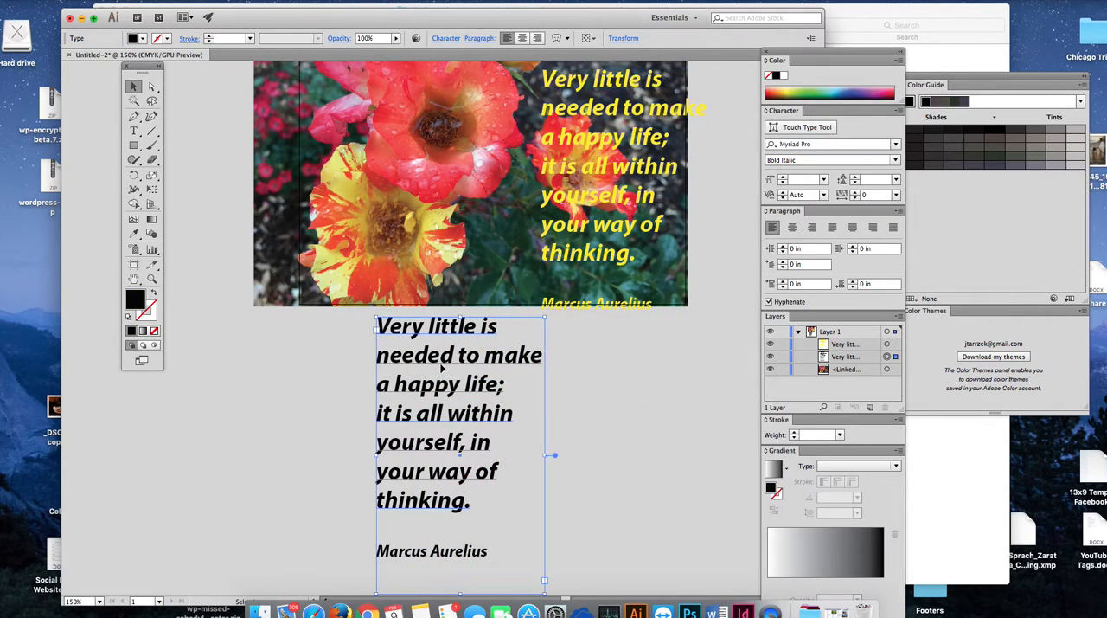
pyautogui.click(825, 180)
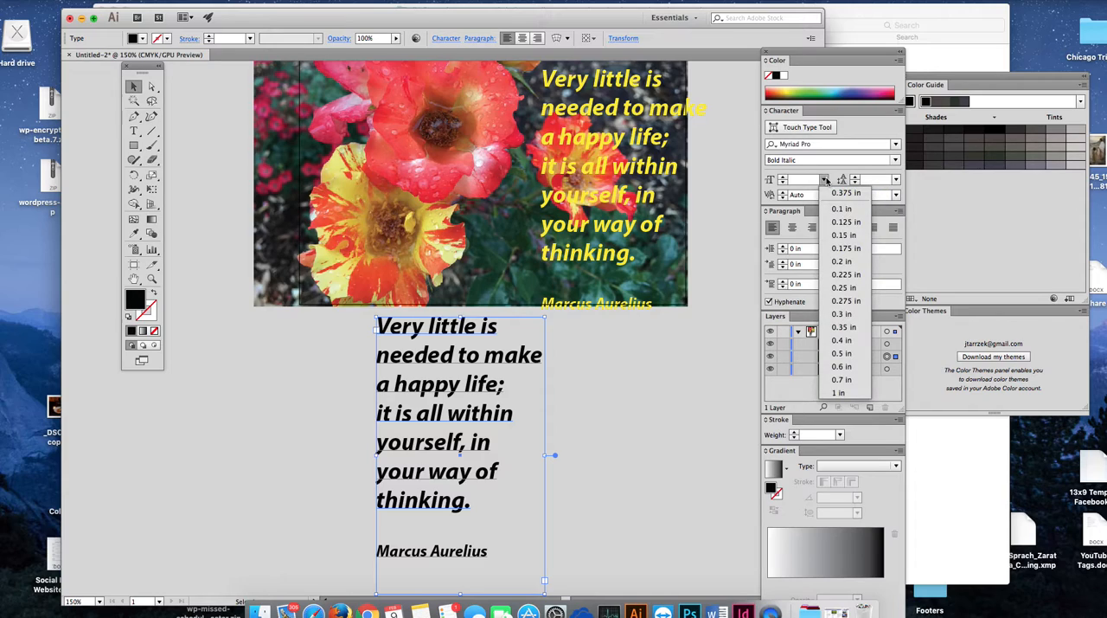
pyautogui.click(844, 275)
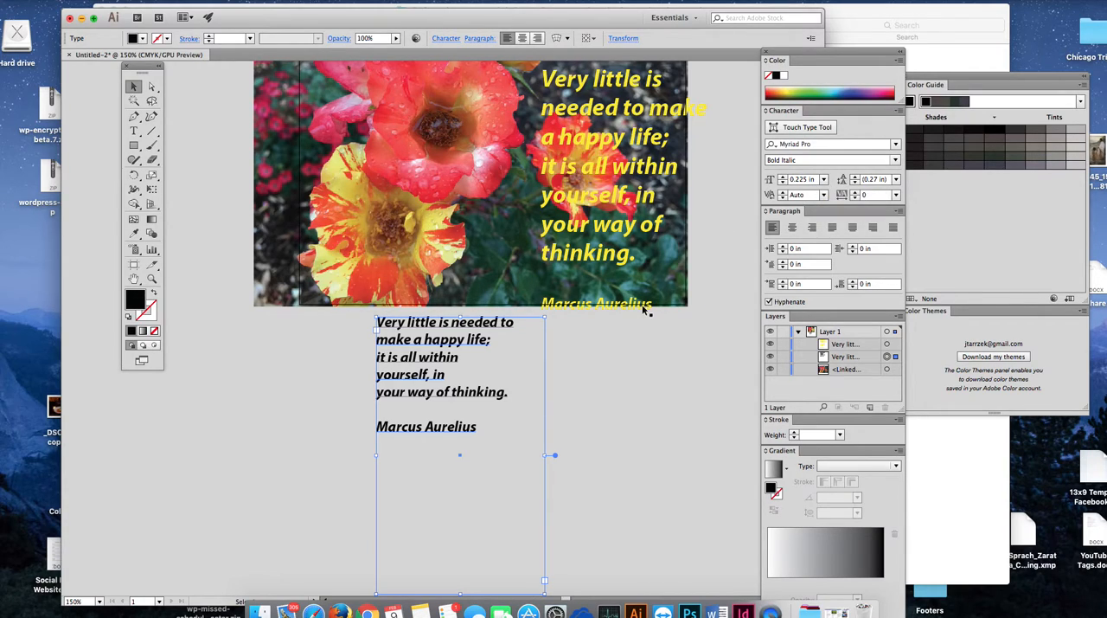
pyautogui.press('super+z')
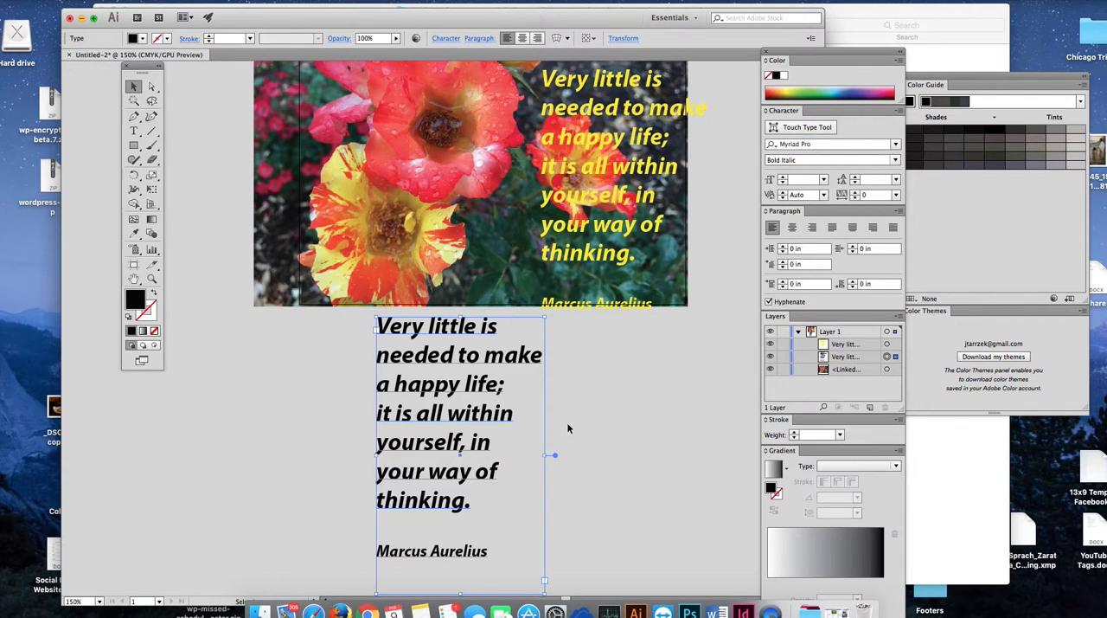
# Step: Move the black quote a little to the right and give it a 0.0313 in stroke
pyautogui.moveTo(499, 367); pyautogui.dragTo(536, 367)
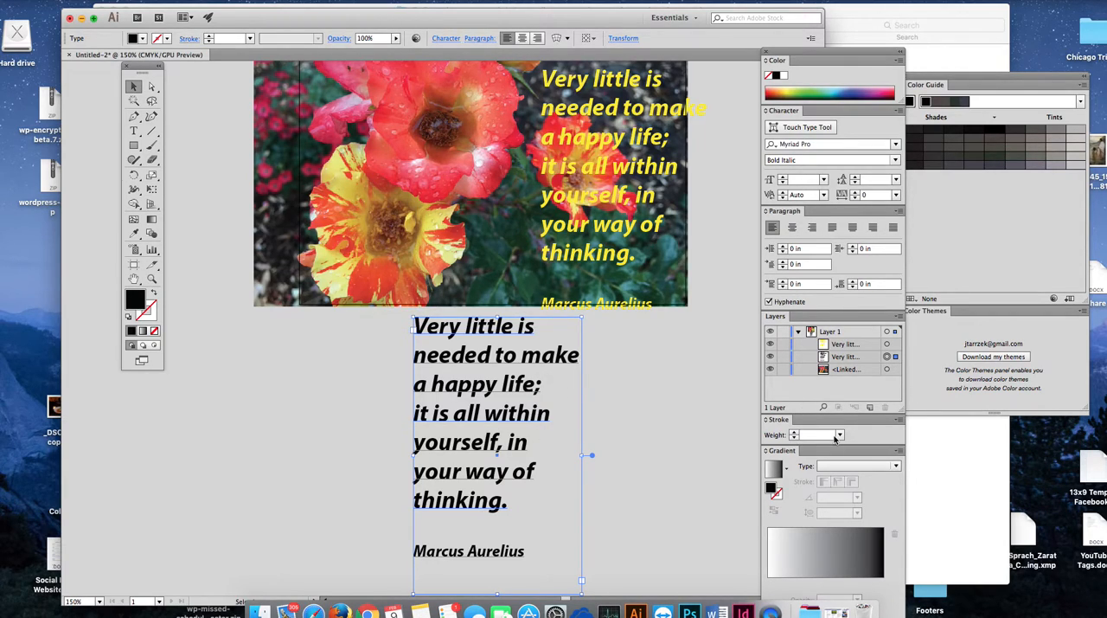
pyautogui.click(795, 434)
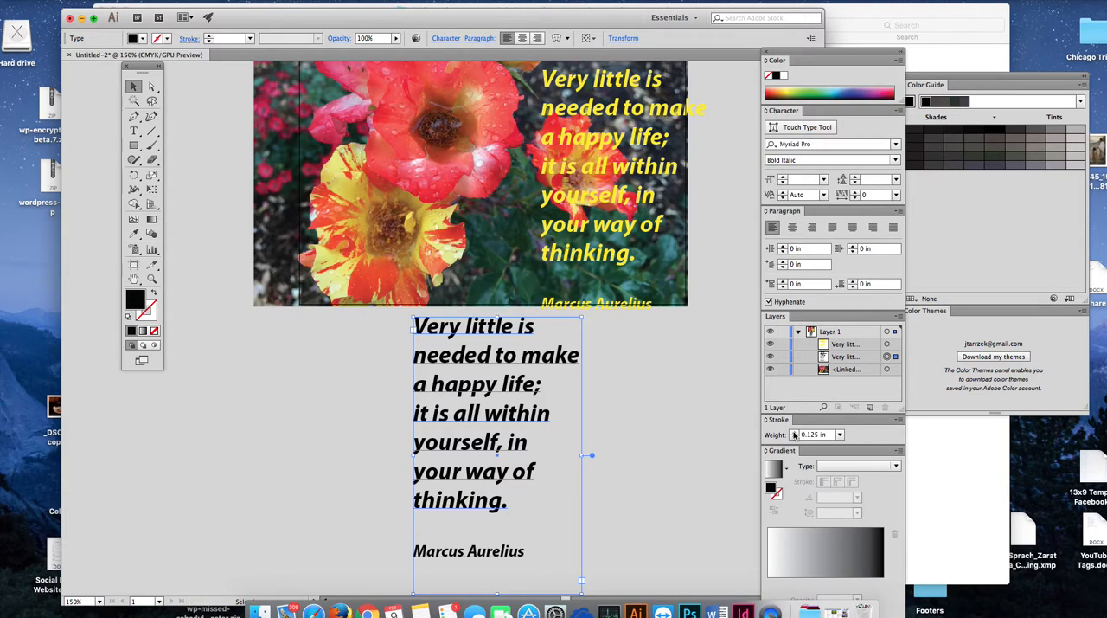
pyautogui.click(840, 434)
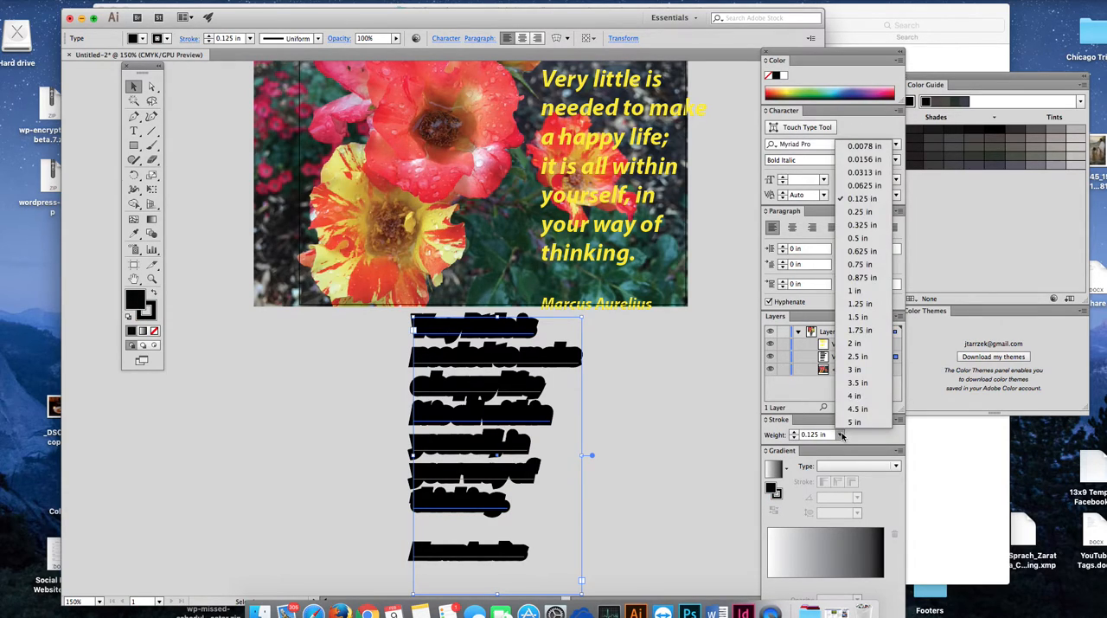
pyautogui.click(845, 186)
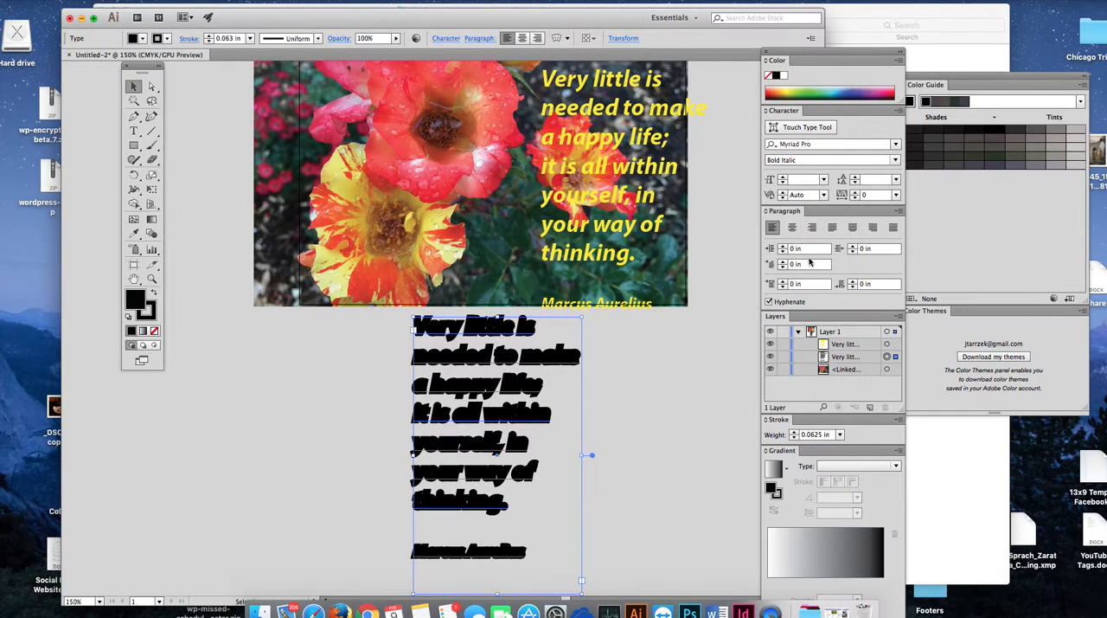
pyautogui.click(840, 435)
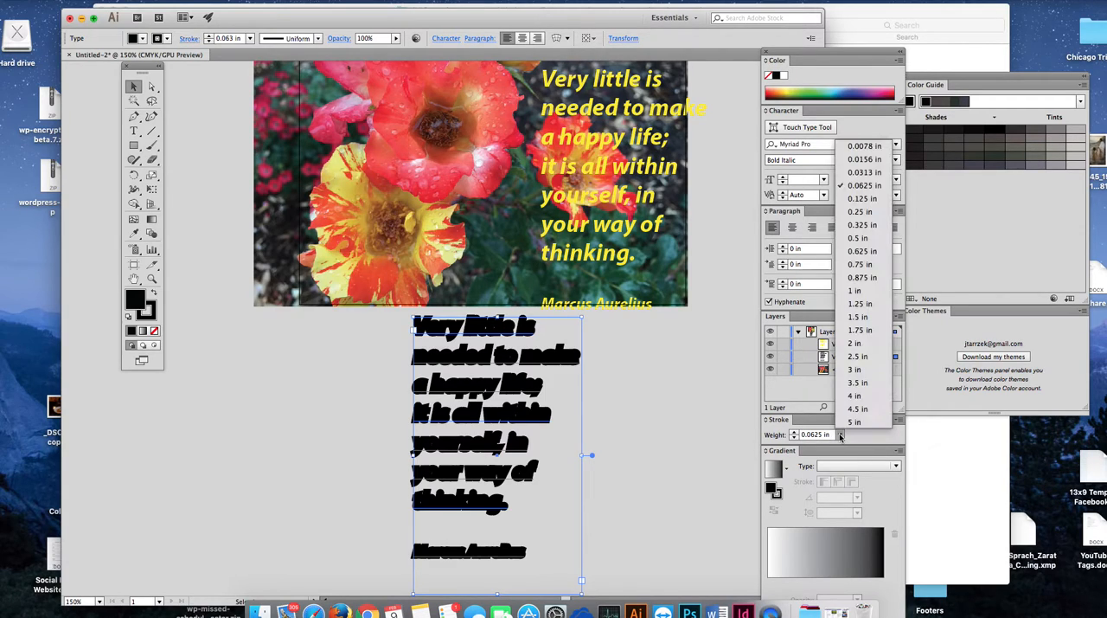
pyautogui.click(865, 173)
# Step: Try the yellow quote on top of the black copy and move it back onto the photo
pyautogui.moveTo(575, 137); pyautogui.dragTo(447, 384)
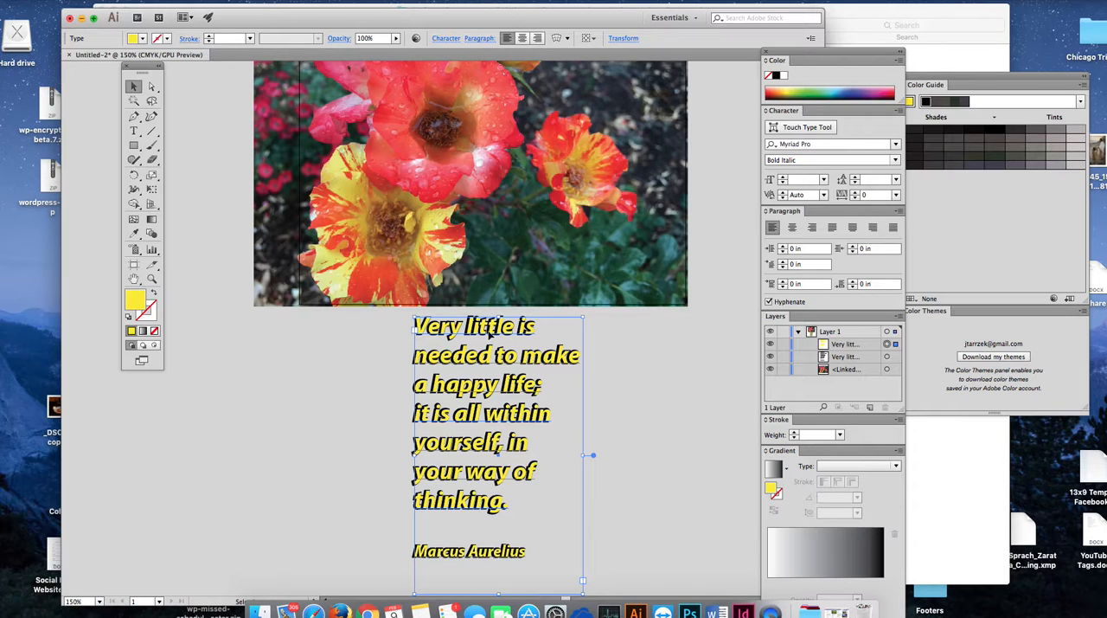
pyautogui.moveTo(489, 333); pyautogui.dragTo(618, 116)
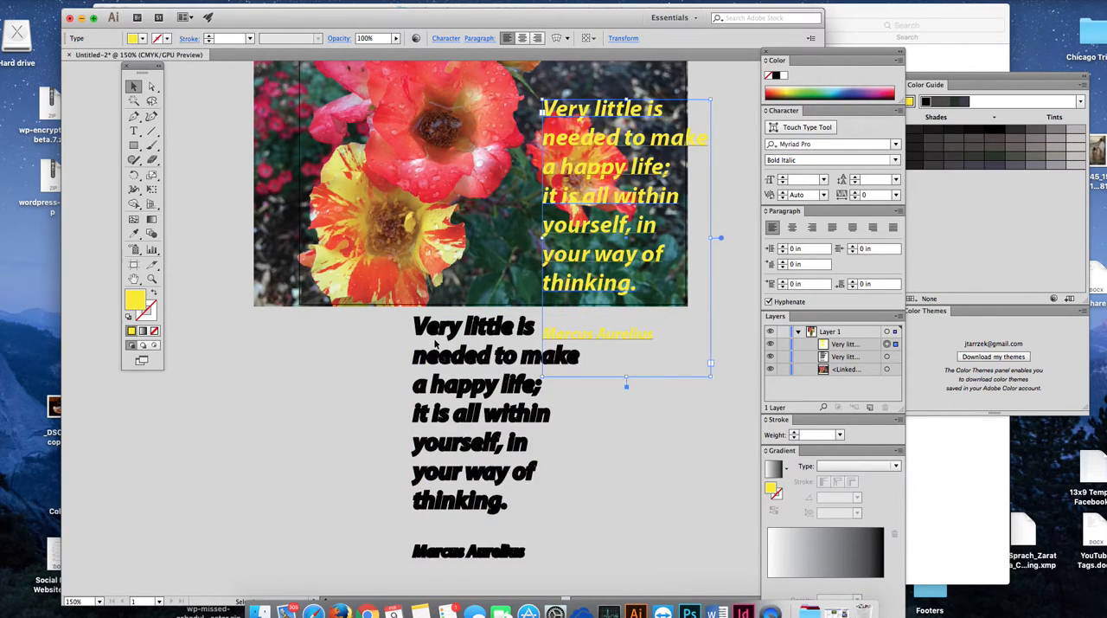
# Step: Set the black quote's stroke weight to 0.0625 in and align the yellow quote exactly on top of it
pyautogui.click(450, 379)
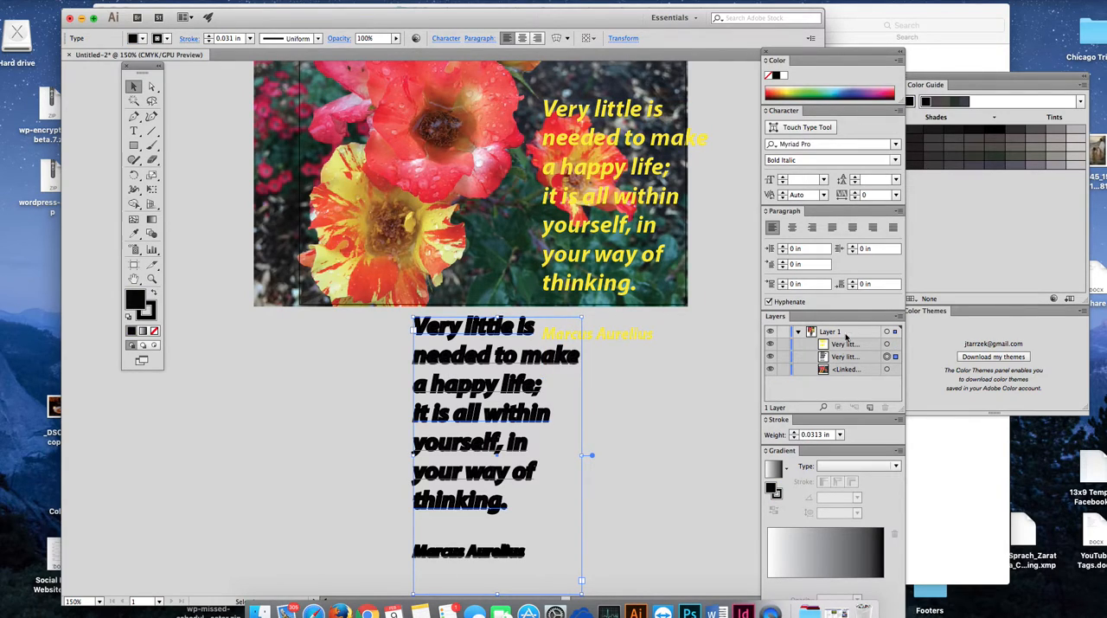
pyautogui.click(839, 435)
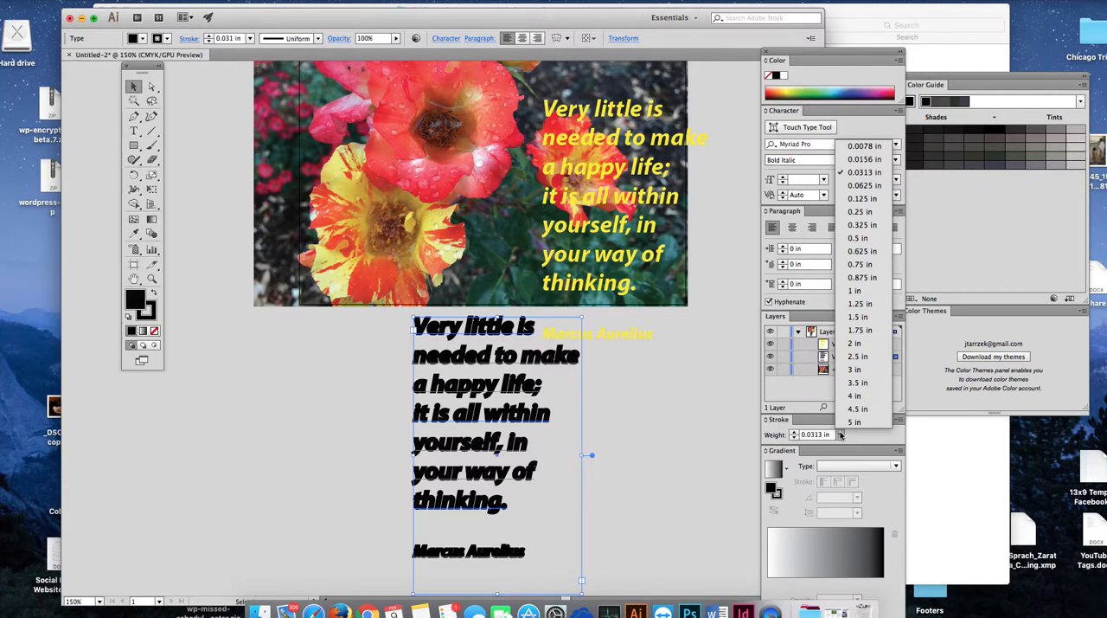
pyautogui.click(858, 186)
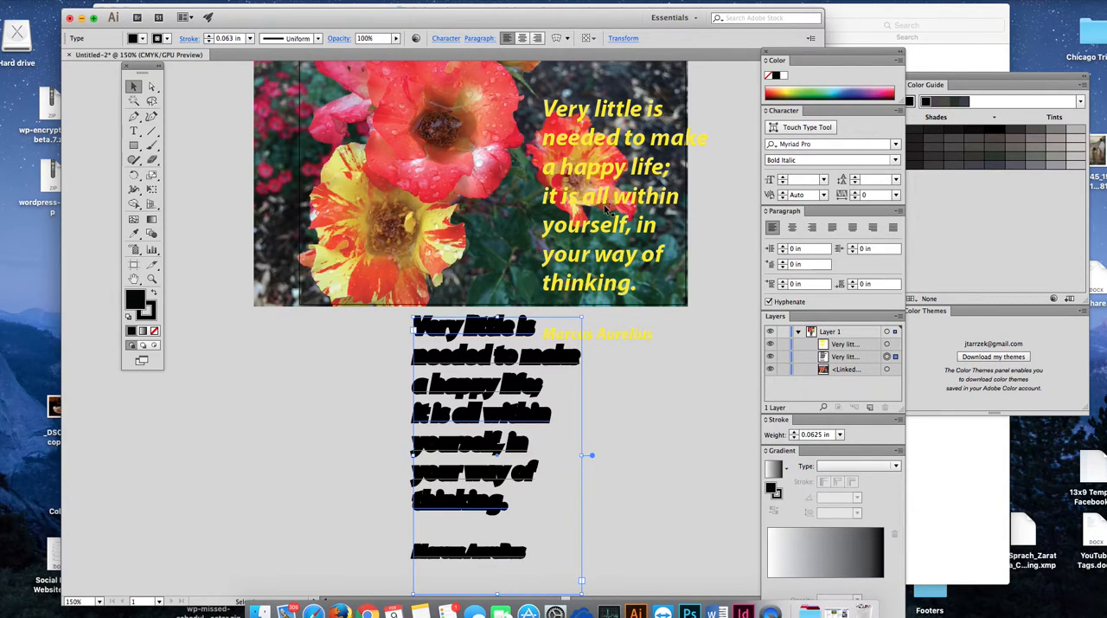
pyautogui.moveTo(453, 388)
pyautogui.mouseDown()
pyautogui.moveTo(469, 387)
pyautogui.moveTo(444, 398)
pyautogui.mouseUp()
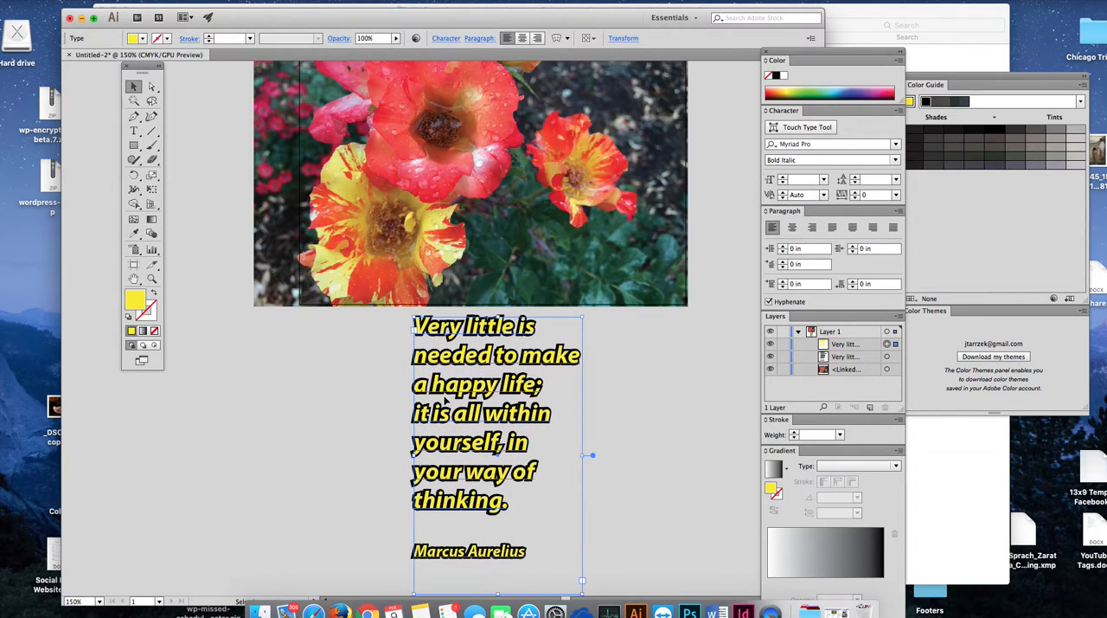
pyautogui.click(681, 450)
# Step: Select the overlapping yellow and black quote frames together and group them
pyautogui.scroll(-1, 681, 450)
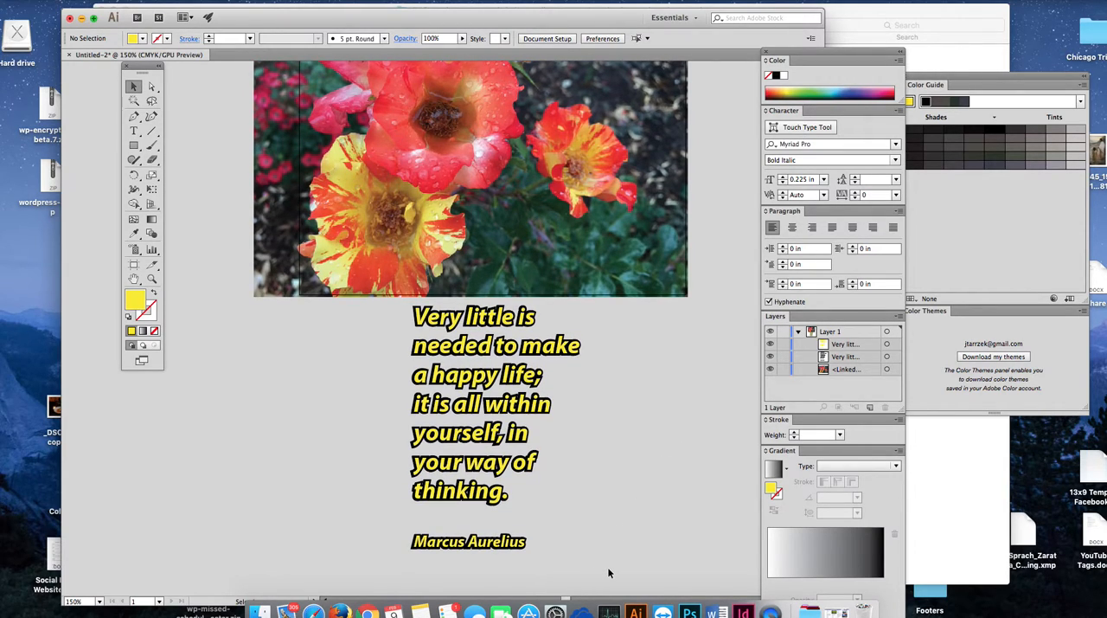
pyautogui.moveTo(608, 567); pyautogui.dragTo(382, 372)
pyautogui.moveTo(382, 373); pyautogui.dragTo(383, 368)
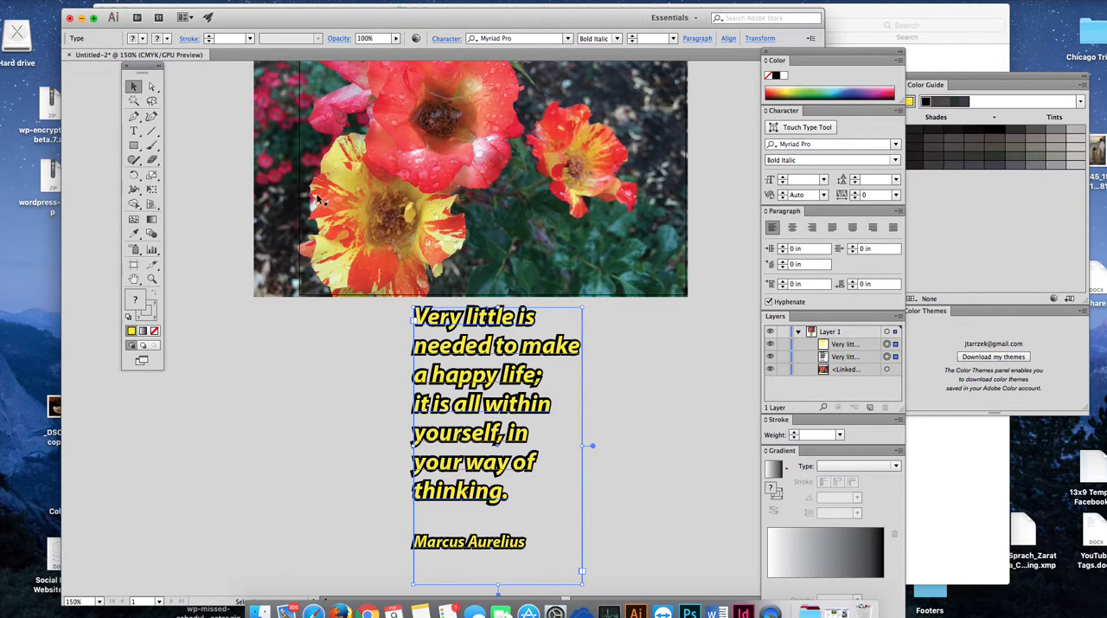
pyautogui.click(146, 1)
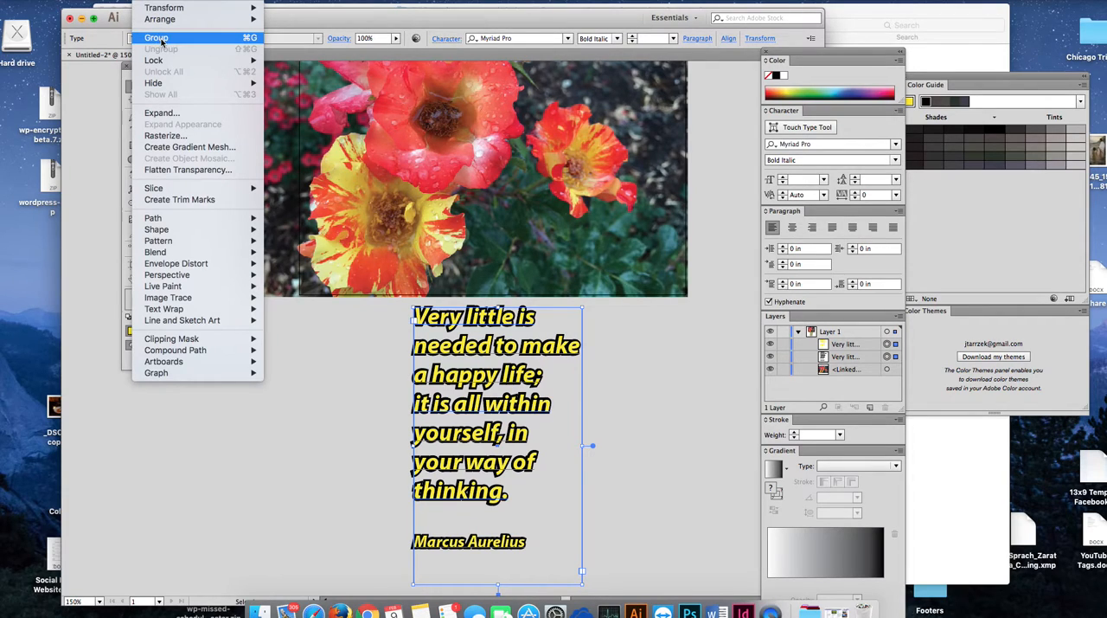
pyautogui.click(157, 38)
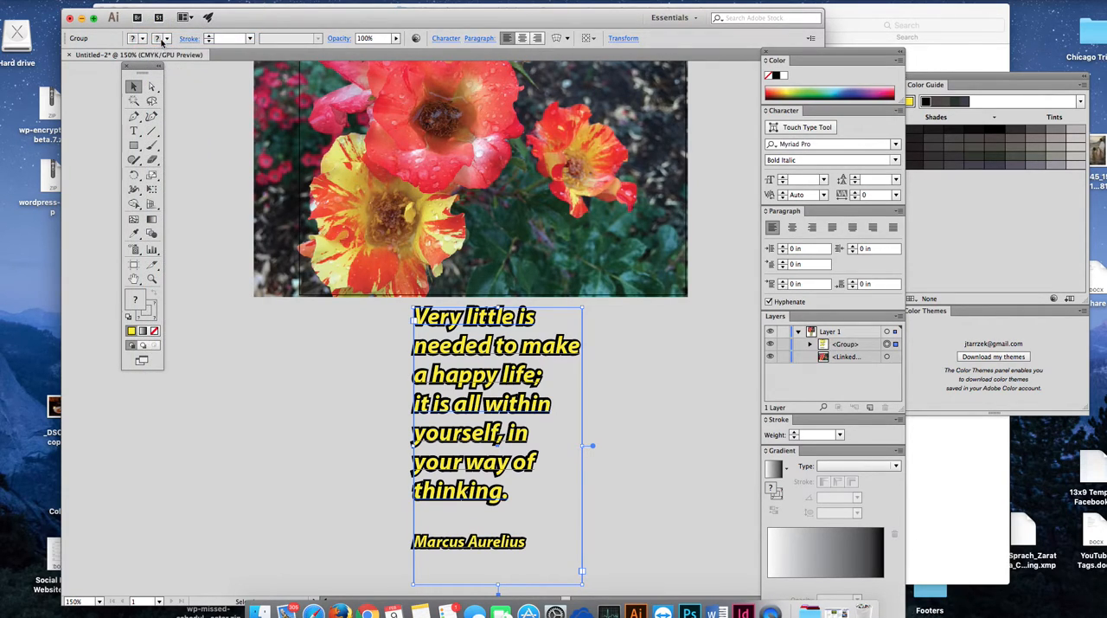
# Step: Move the grouped quote onto the right part of the roses photo, inside its edges, and deselect it
pyautogui.scroll(3, 733, 398)
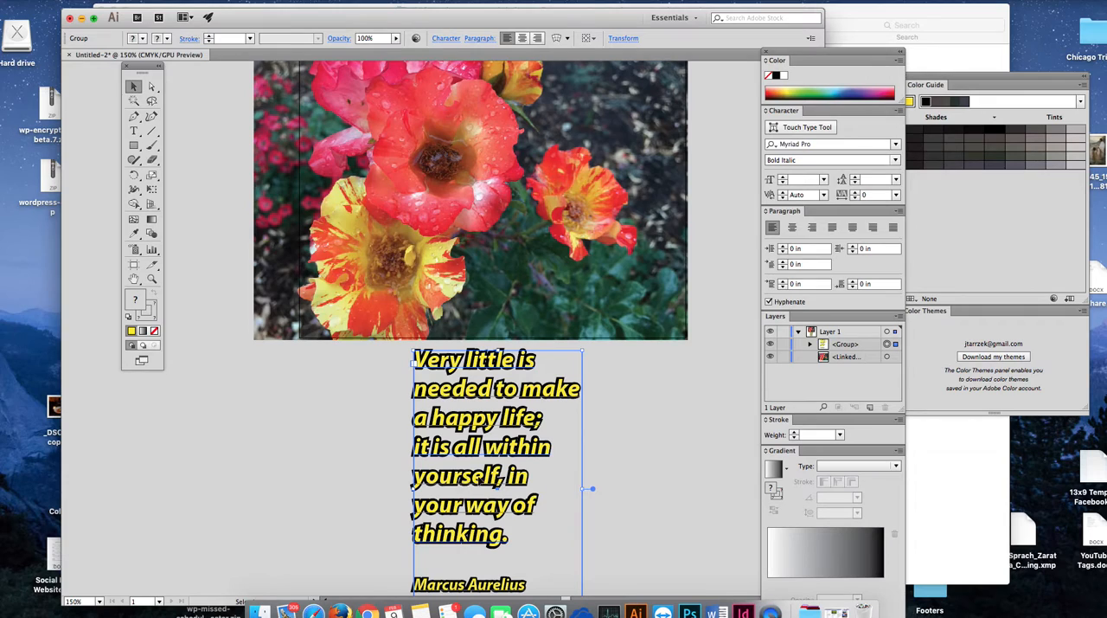
pyautogui.moveTo(500, 389); pyautogui.dragTo(585, 408)
pyautogui.scroll(2, 715, 446)
pyautogui.scroll(4, 713, 445)
pyautogui.moveTo(604, 496); pyautogui.dragTo(601, 198)
pyautogui.click(717, 396)
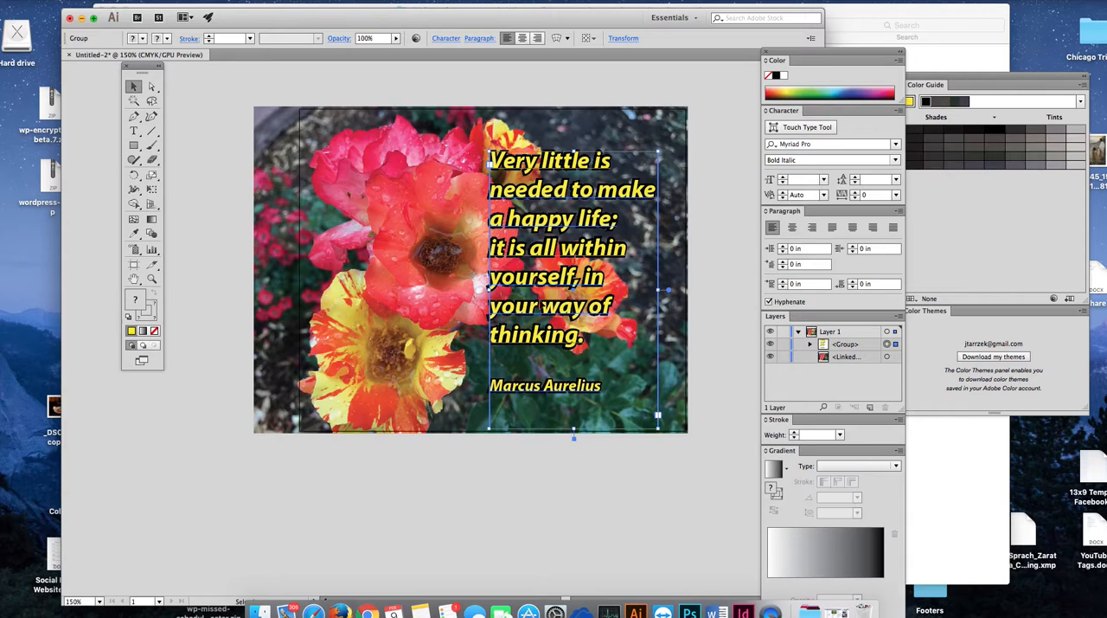
pyautogui.click(363, 463)
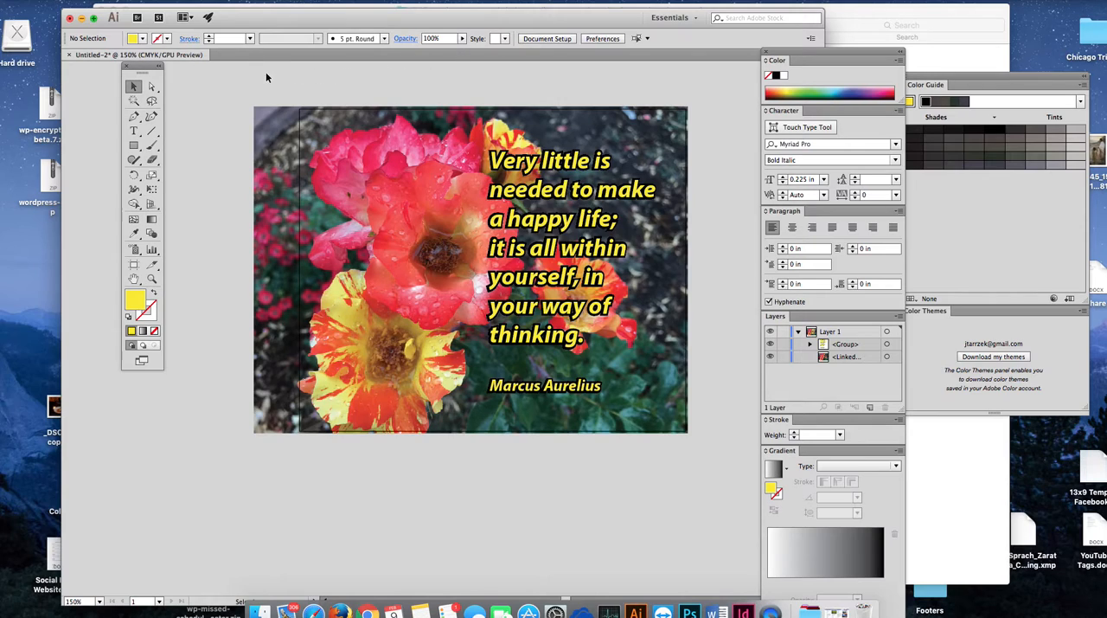
# Step: Save the design as Untitled-2.ai in the Graphics folder in Adobe Illustrator format, with version Illustrator CC
pyautogui.click(97, 1)
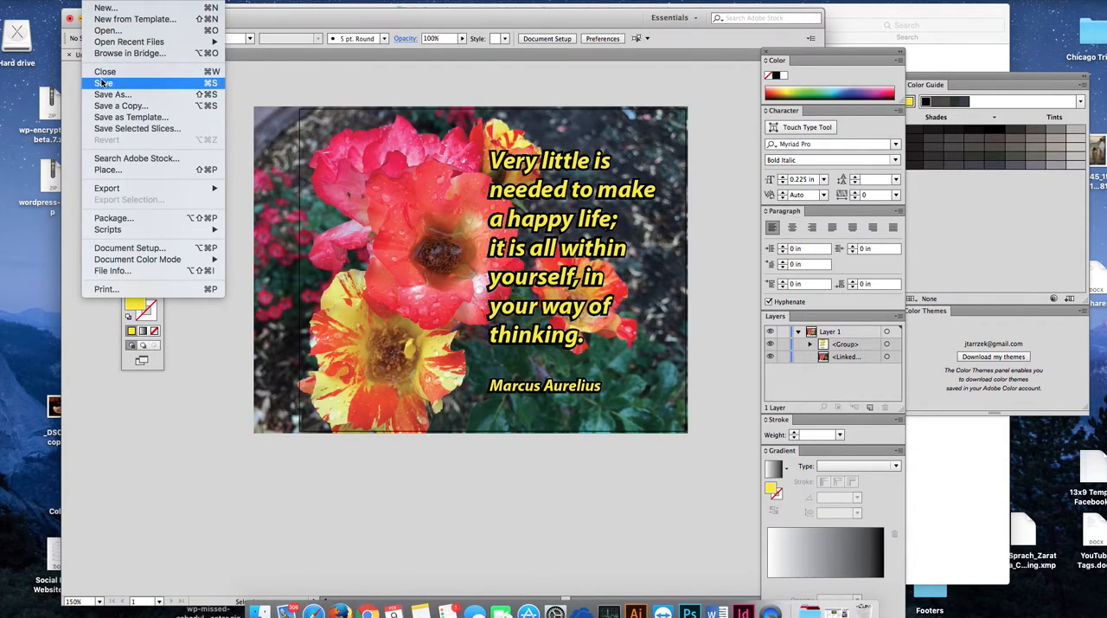
pyautogui.click(101, 84)
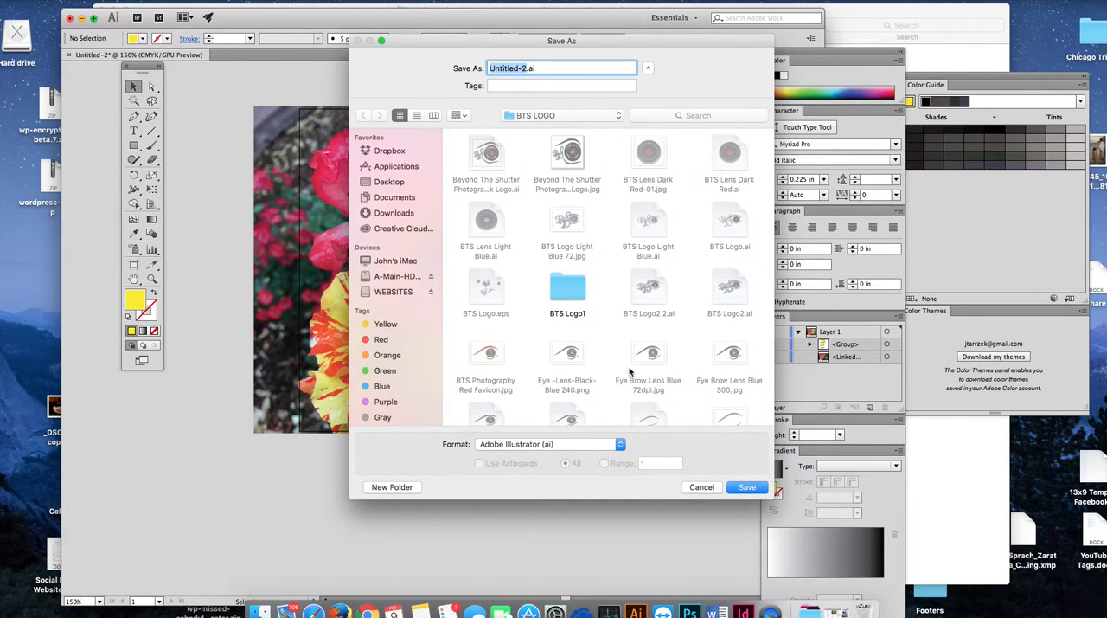
pyautogui.click(619, 117)
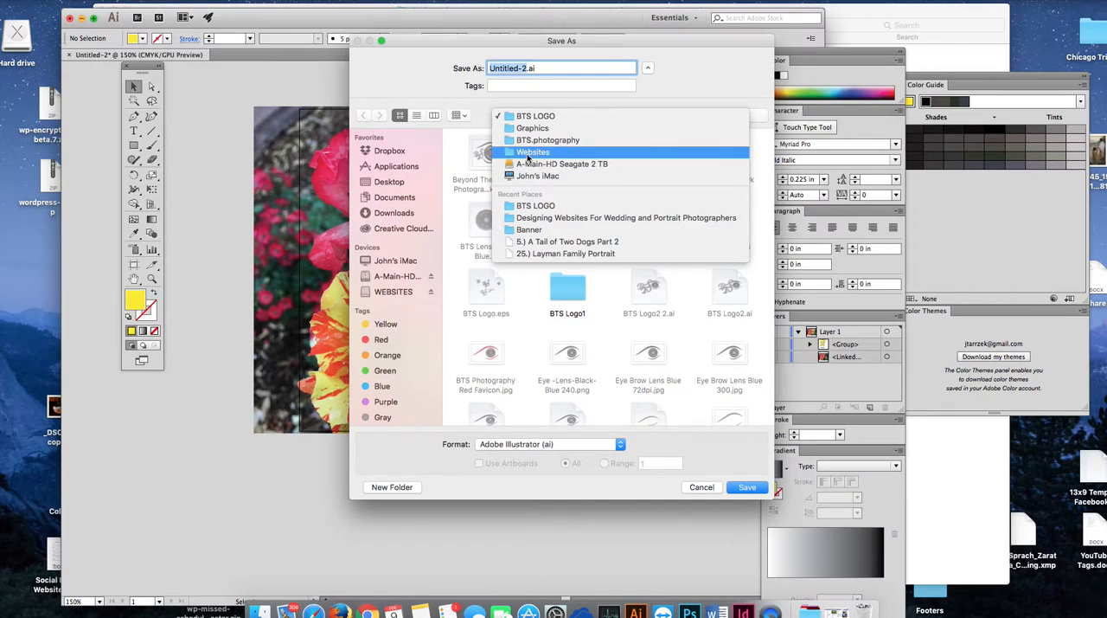
pyautogui.click(530, 129)
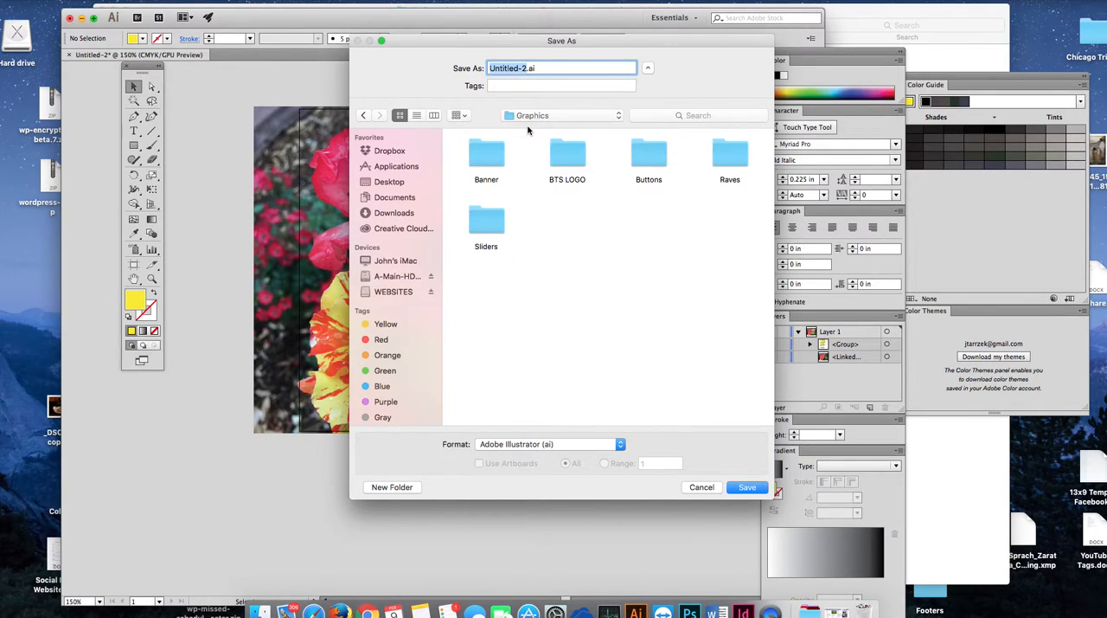
pyautogui.click(742, 489)
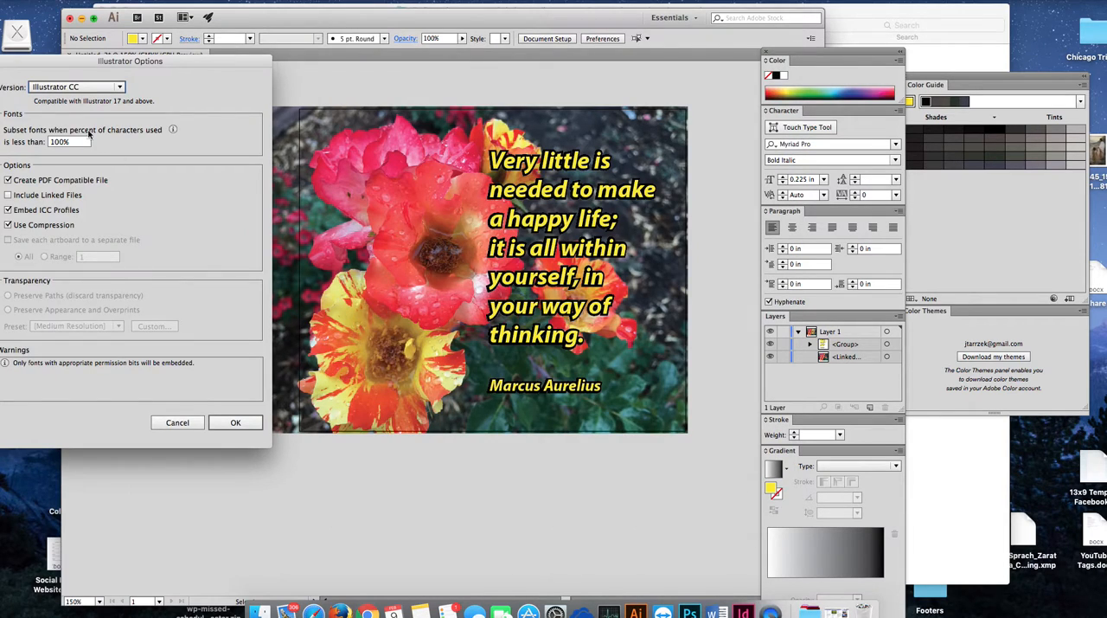
pyautogui.click(243, 423)
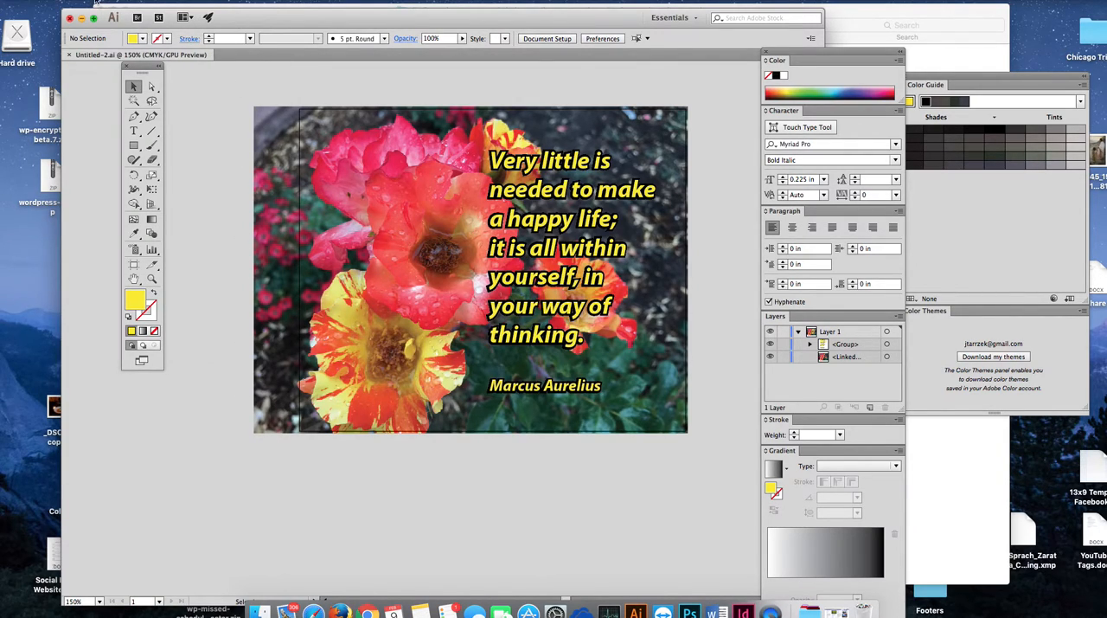
# Step: Save the design as Untitled-2.ai on the Desktop in Adobe Illustrator format, keeping version Illustrator CC
pyautogui.click(97, 3)
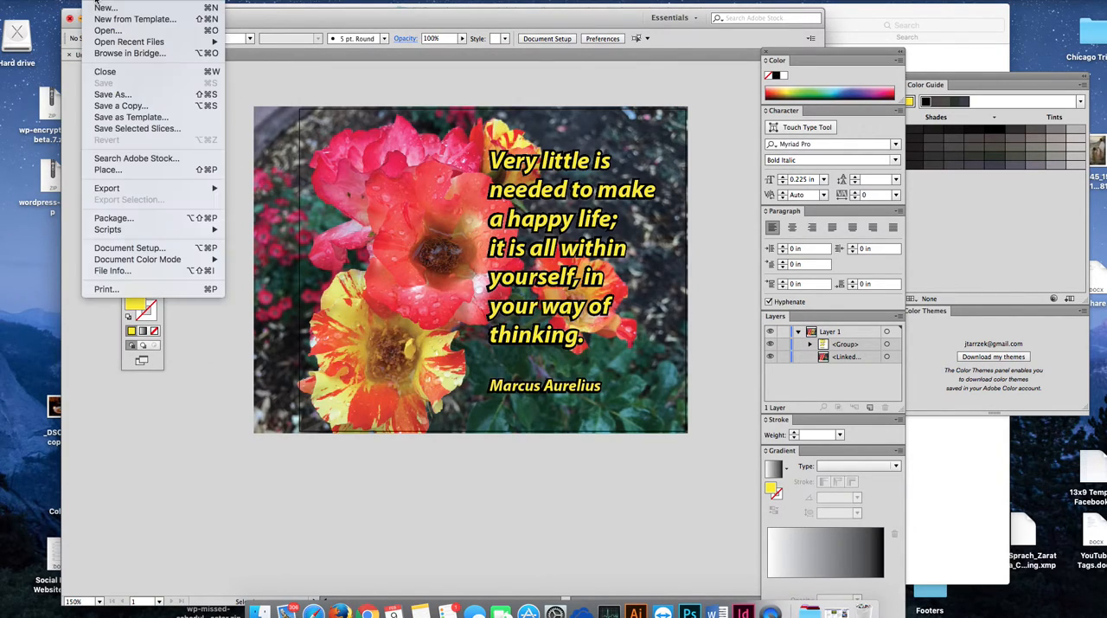
pyautogui.click(117, 94)
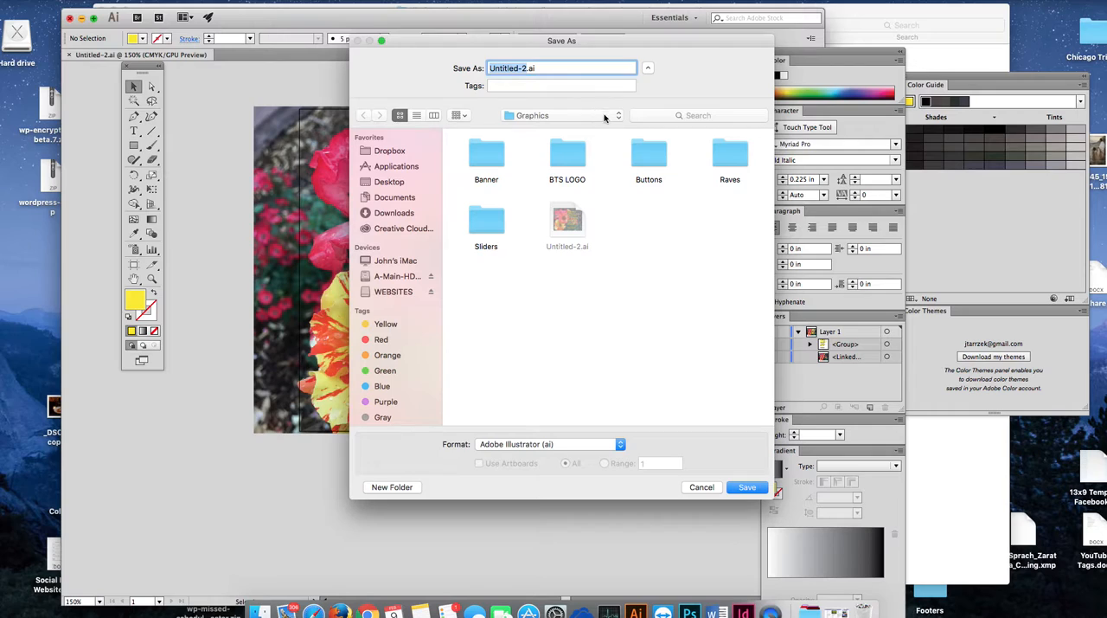
pyautogui.click(618, 116)
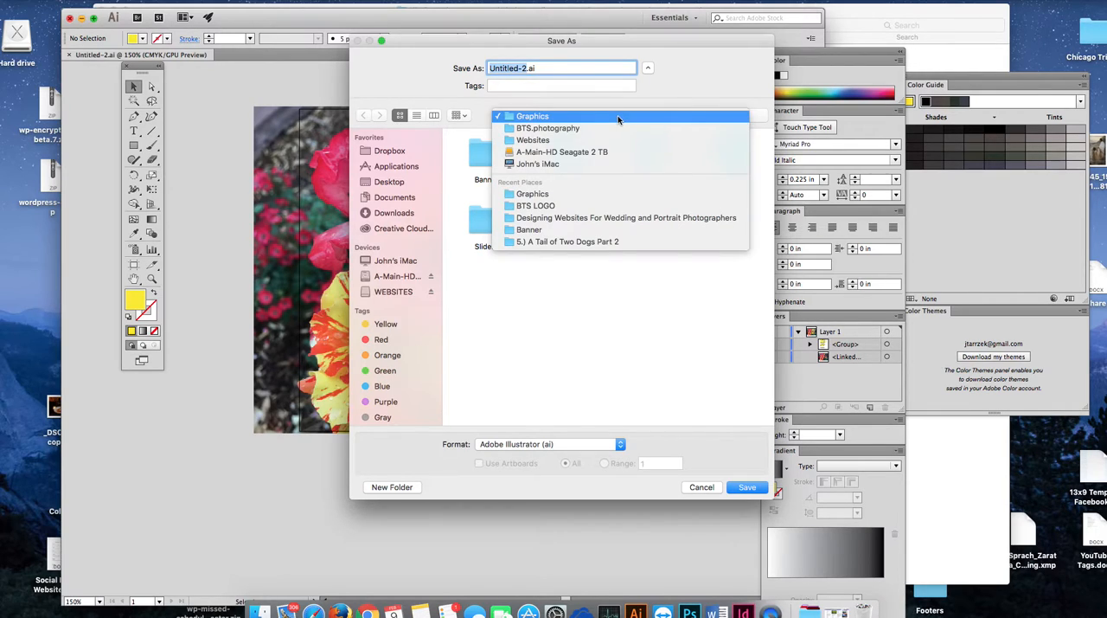
pyautogui.click(394, 184)
pyautogui.click(394, 184)
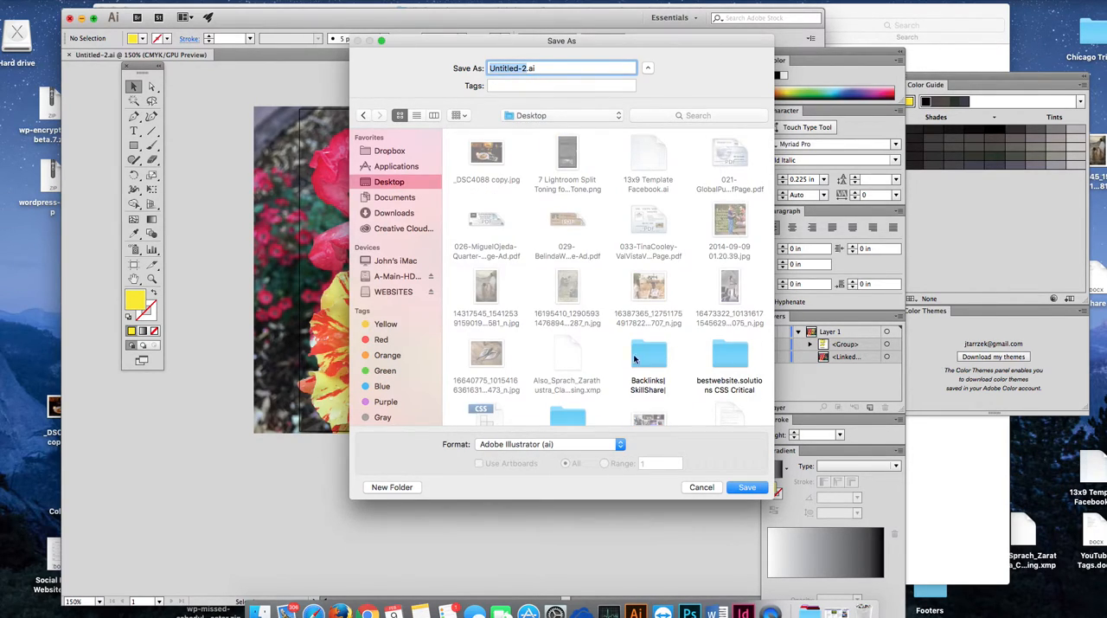
pyautogui.click(742, 488)
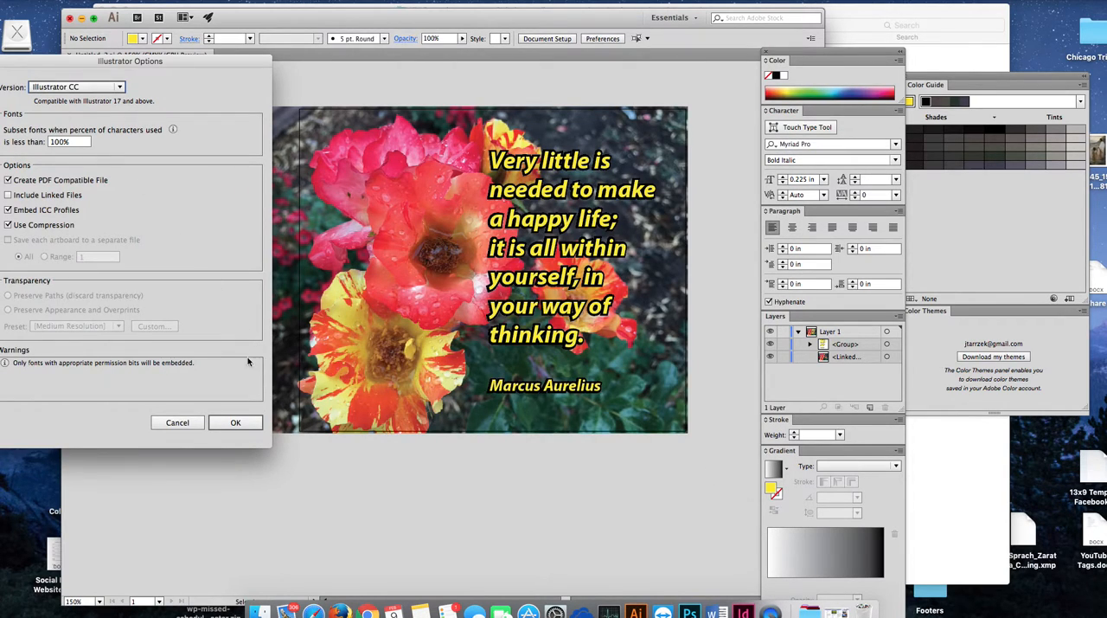
pyautogui.click(235, 422)
pyautogui.click(235, 422)
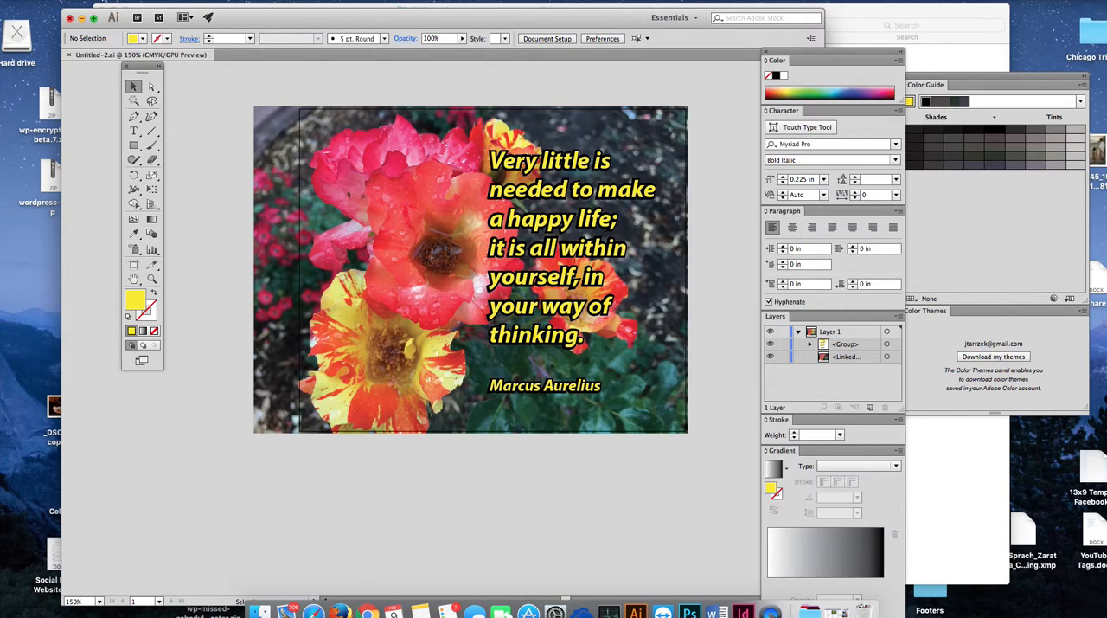
# Step: Set up an export of the design to the Desktop in JPEG format, using all artboards
pyautogui.click(91, 3)
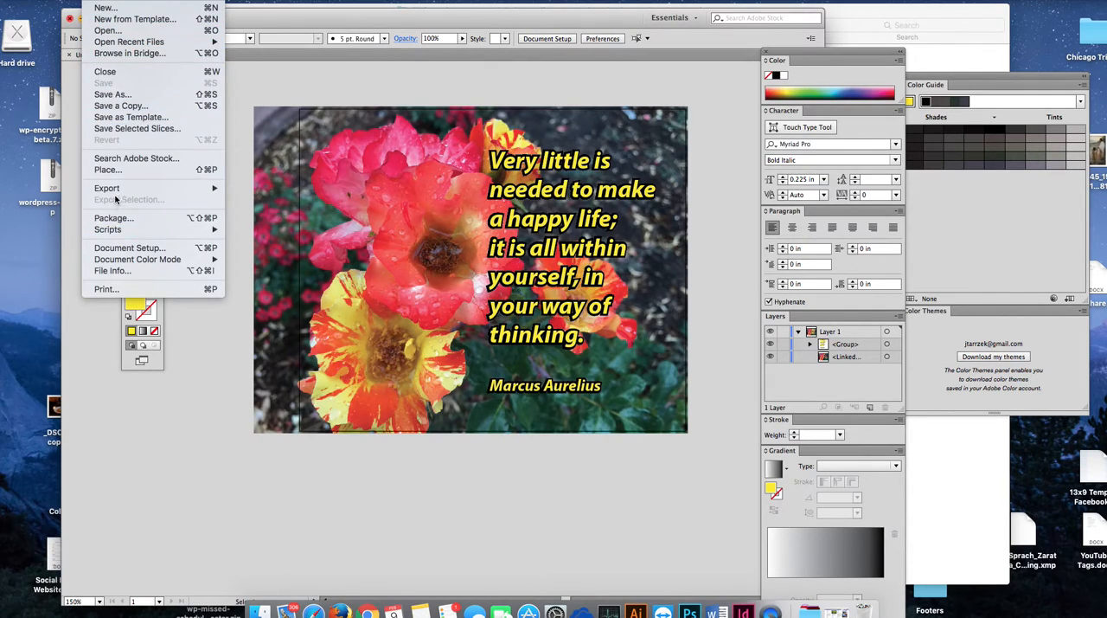
pyautogui.moveTo(117, 190)
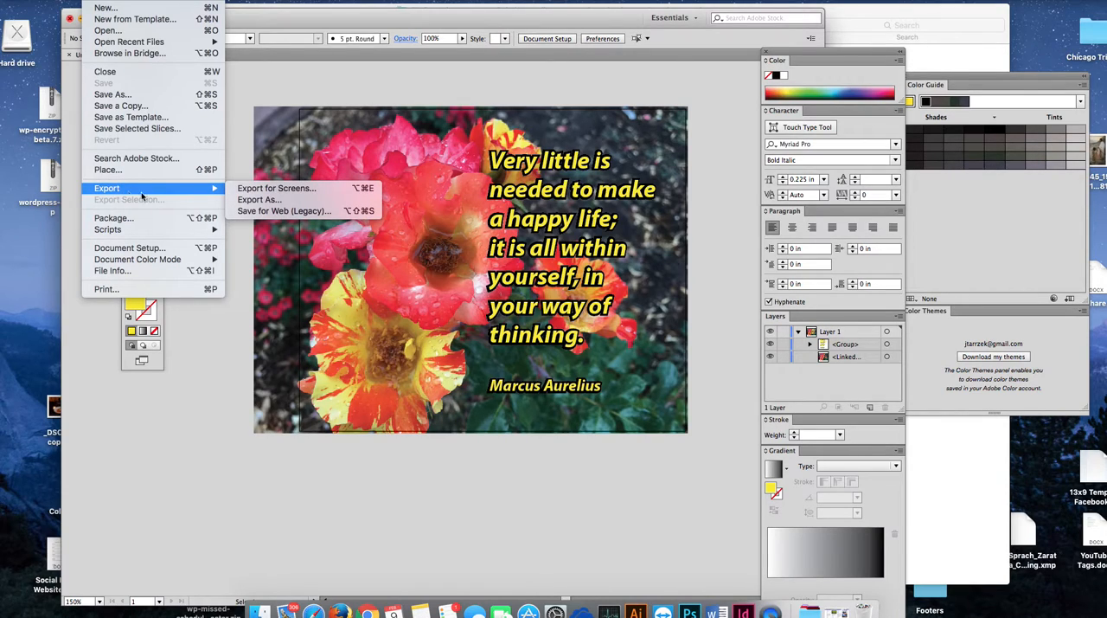
pyautogui.click(274, 200)
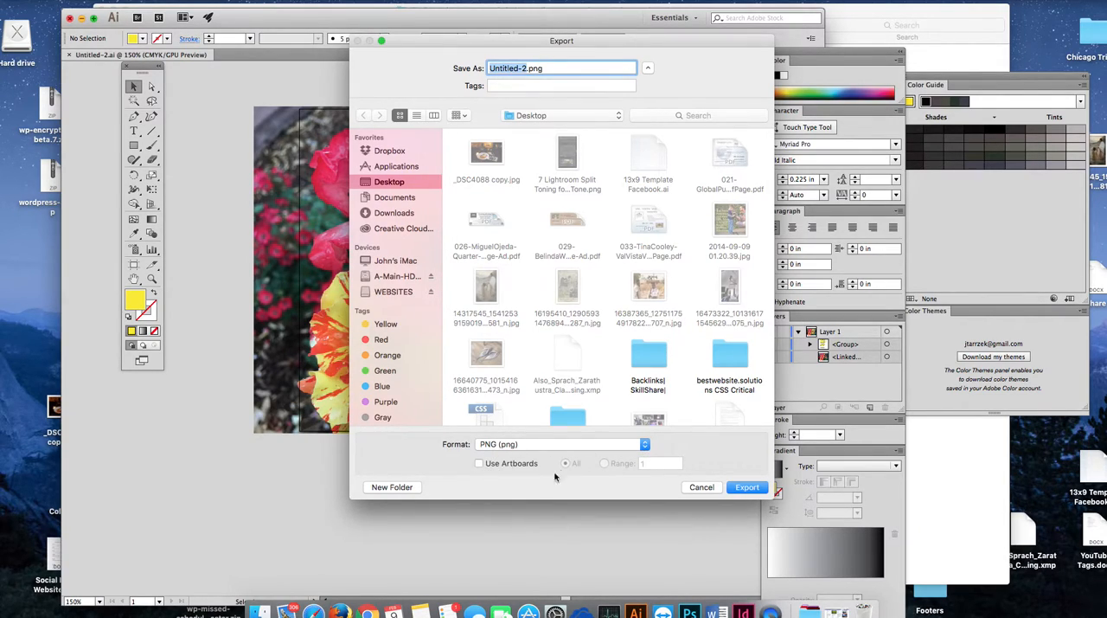
pyautogui.click(480, 464)
pyautogui.click(643, 446)
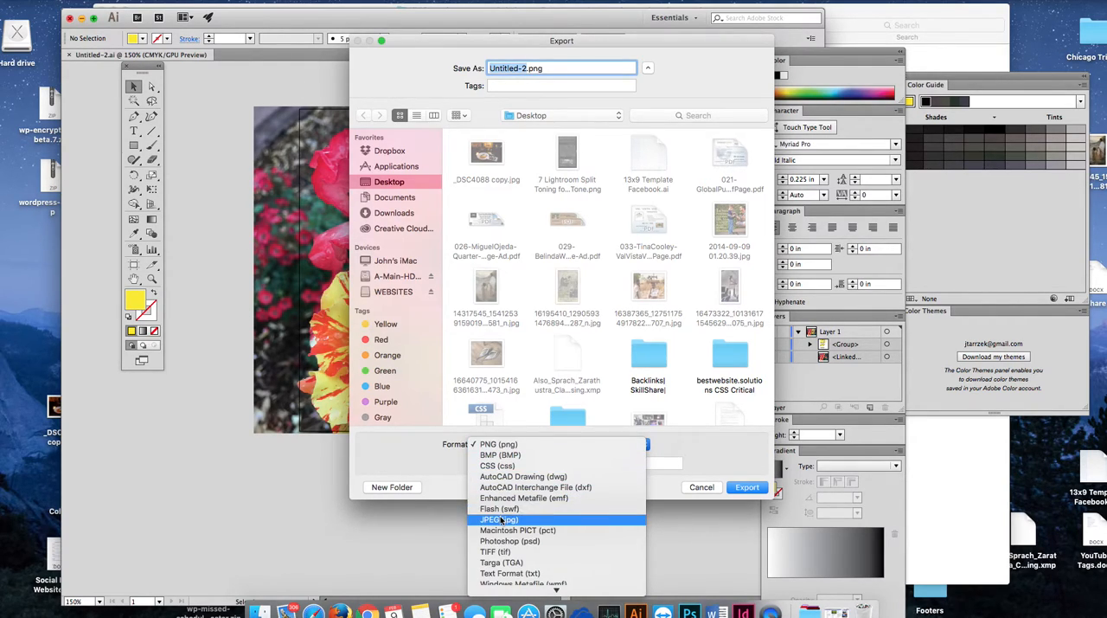
pyautogui.click(597, 519)
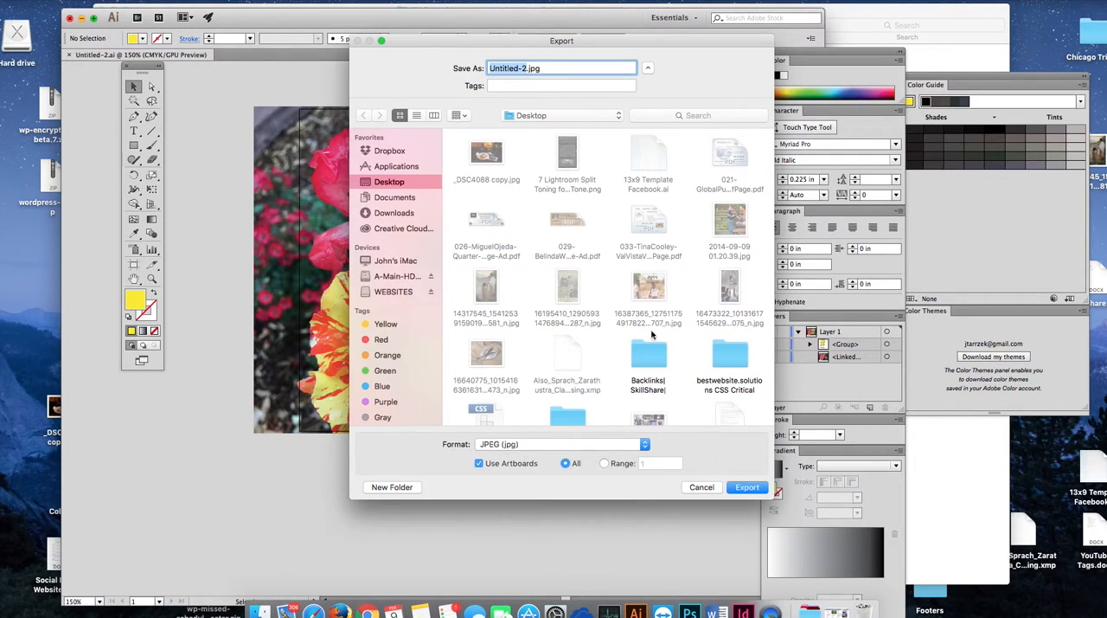
# Step: Name the exported file Rose and Quote and proceed with the export to its JPEG options
pyautogui.click(525, 67)
pyautogui.press('BackSpace')
pyautogui.press('BackSpace')
pyautogui.press('BackSpace')
pyautogui.press('BackSpace')
pyautogui.press('BackSpace')
pyautogui.press('BackSpace')
pyautogui.press('BackSpace')
pyautogui.press('BackSpace')
pyautogui.press('BackSpace')
pyautogui.press('BackSpace')
pyautogui.write('Rose and Cuote')
pyautogui.click(744, 488)
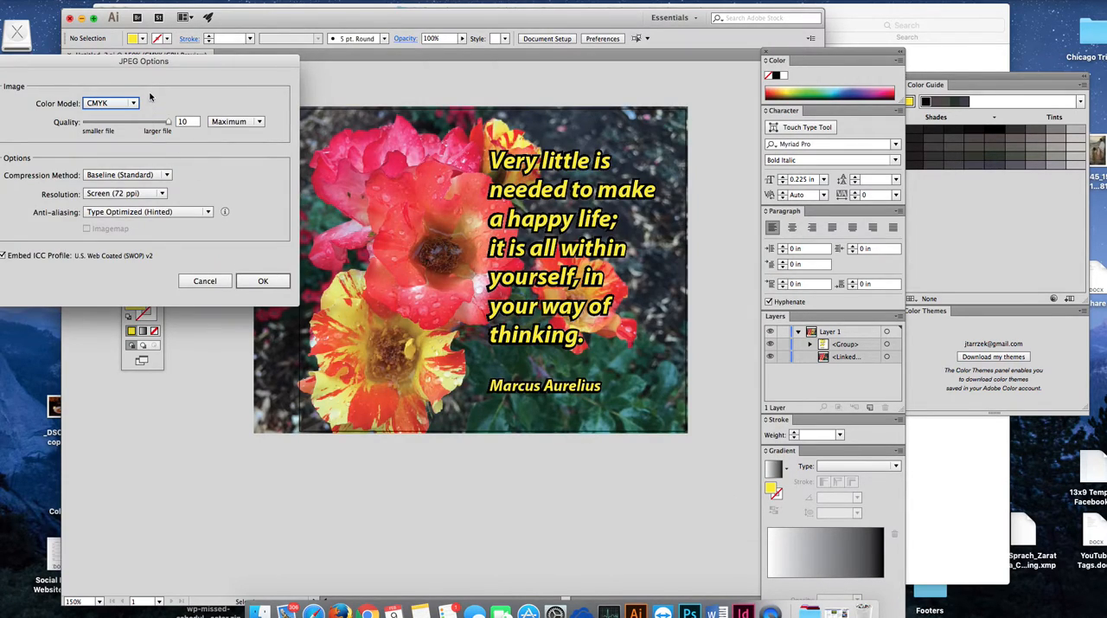
# Step: Set the JPEG color model to RGB and the resolution to High (300 ppi), and finish the export
pyautogui.moveTo(180, 67); pyautogui.dragTo(269, 65)
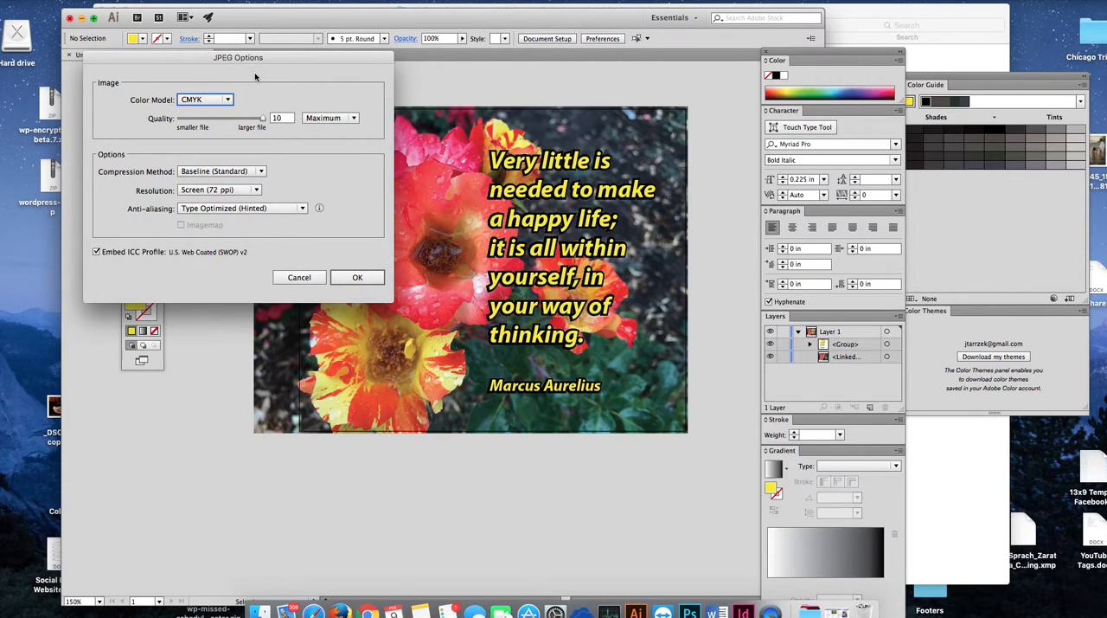
pyautogui.click(207, 102)
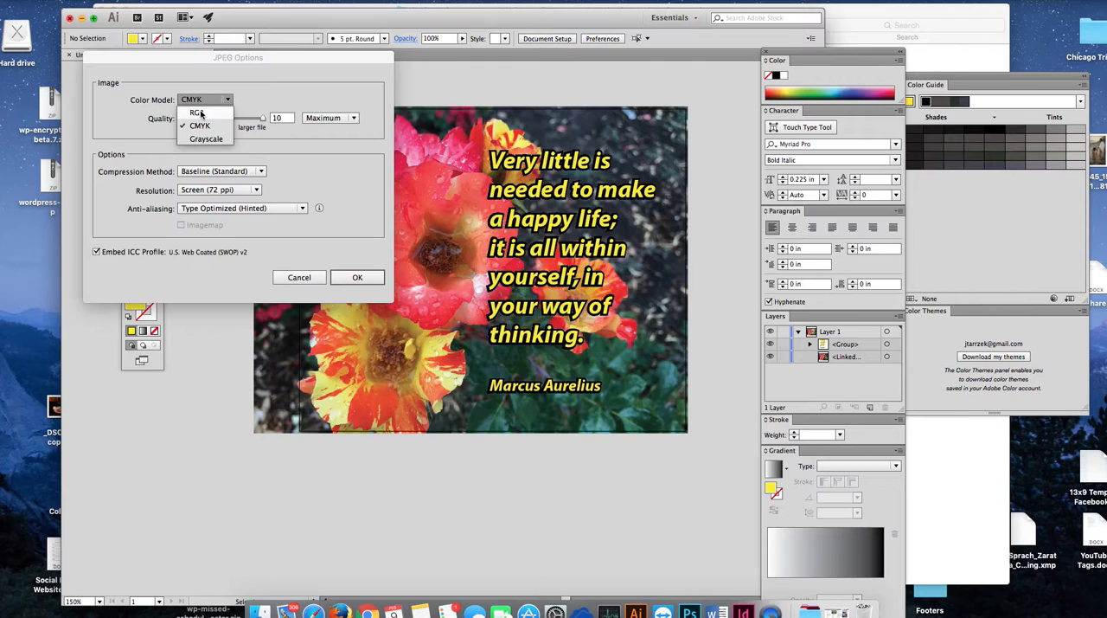
pyautogui.click(201, 113)
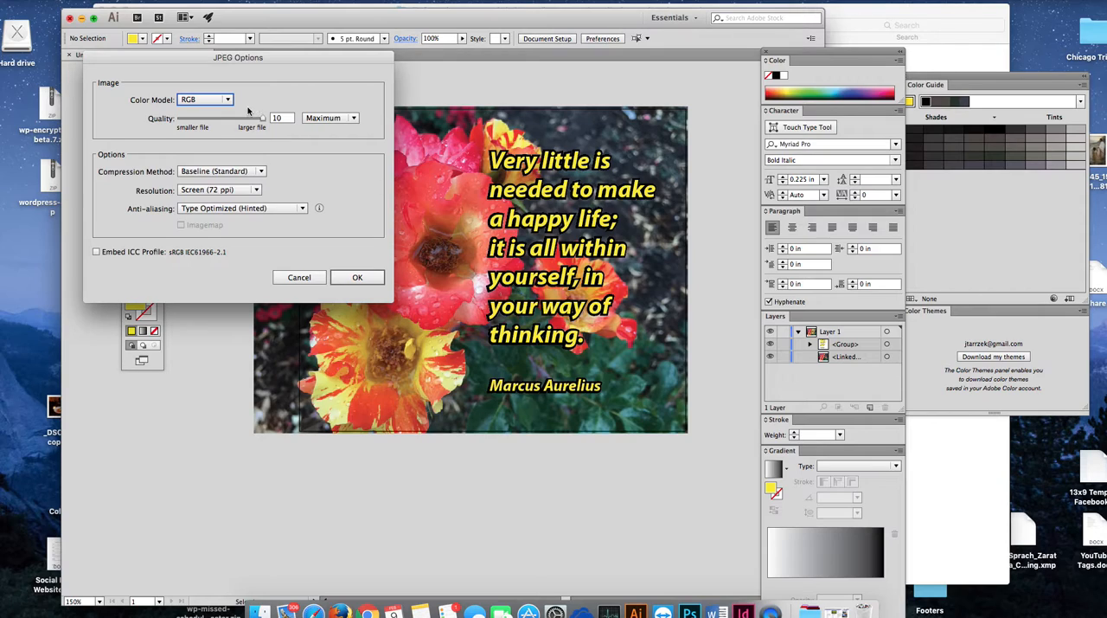
pyautogui.click(257, 190)
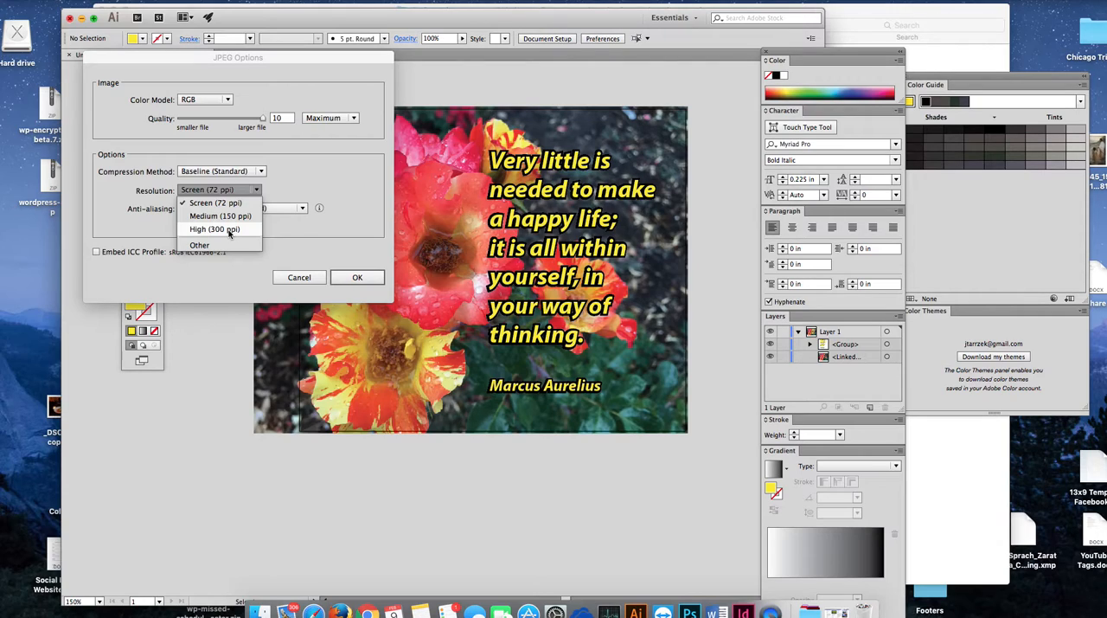
pyautogui.click(229, 230)
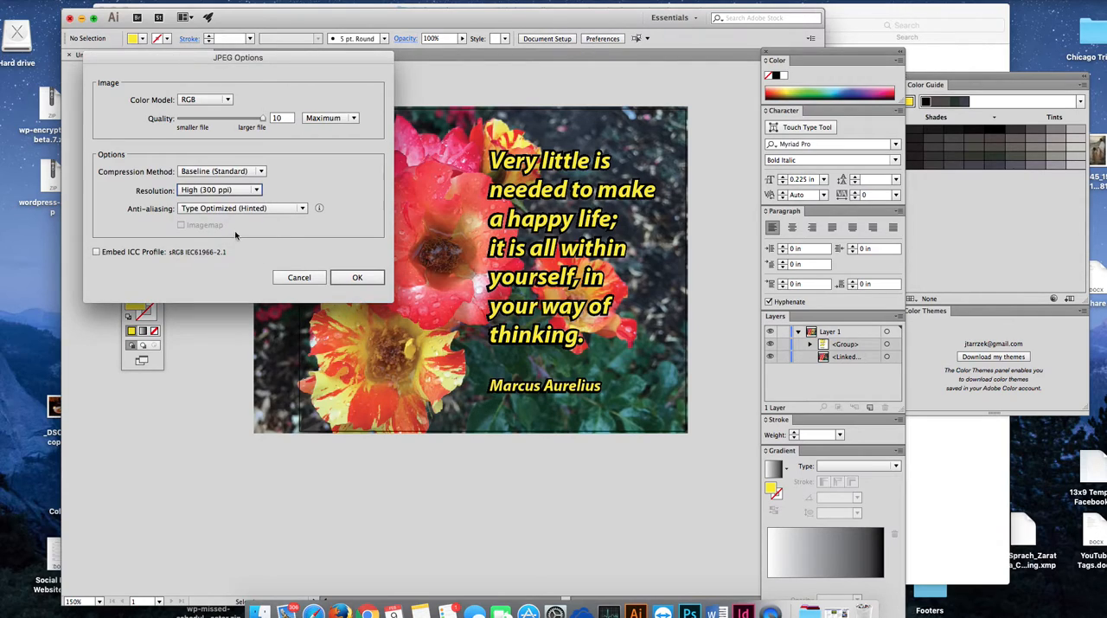
pyautogui.click(357, 278)
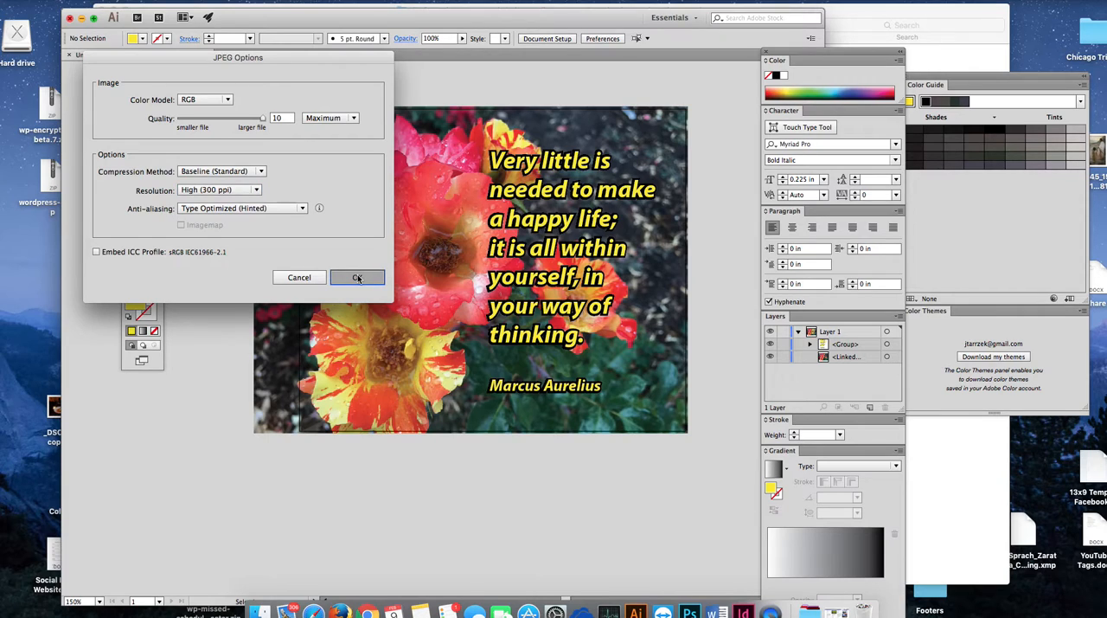
# Step: Switch to the Finder window of the text-on-busy-background folder and copy Rose and Quote-01.jpg from the desktop into it
pyautogui.moveTo(426, 17); pyautogui.dragTo(369, 317)
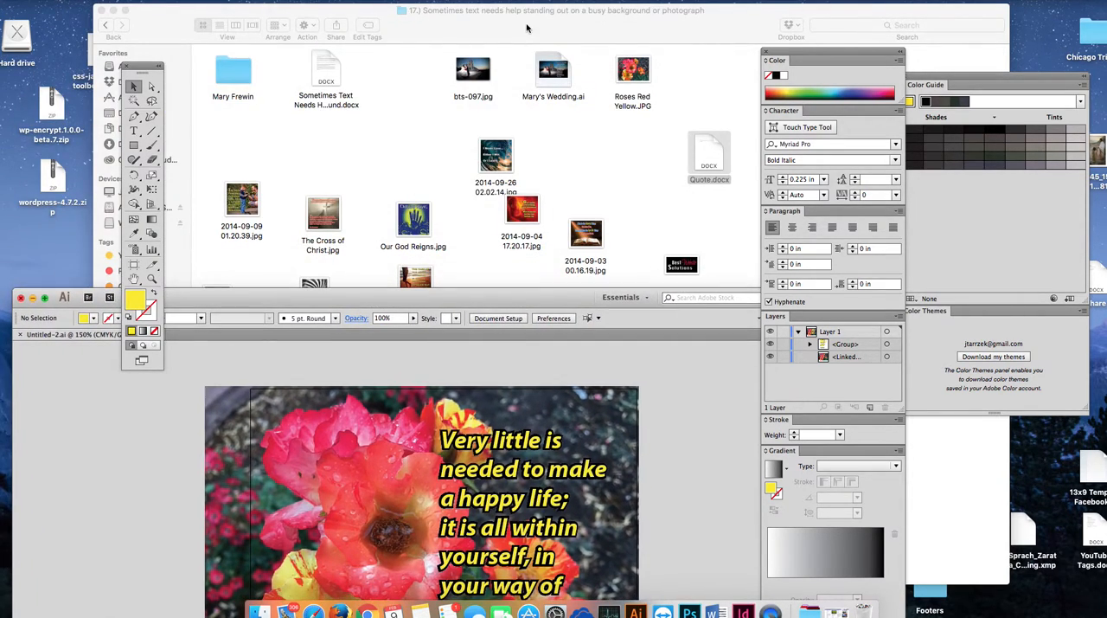
pyautogui.moveTo(588, 26); pyautogui.dragTo(420, 20)
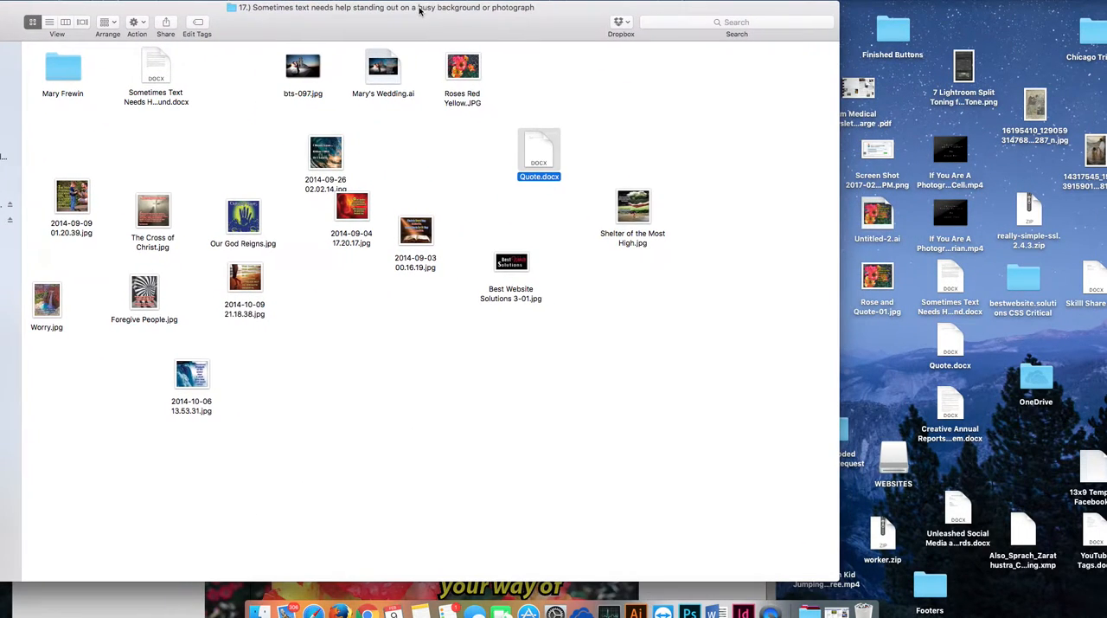
pyautogui.moveTo(884, 284); pyautogui.dragTo(391, 385)
pyautogui.moveTo(884, 284); pyautogui.dragTo(646, 332)
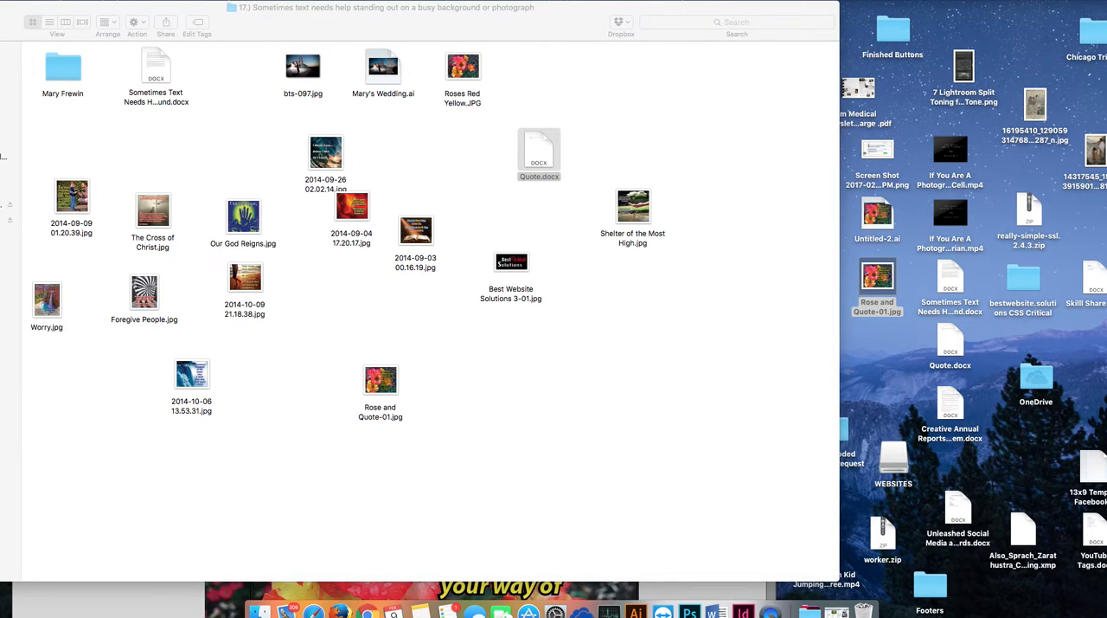
# Step: Open the folder's copy of Rose and Quote-01.jpg in Preview and position its window to examine the quote's readability
pyautogui.click(389, 392)
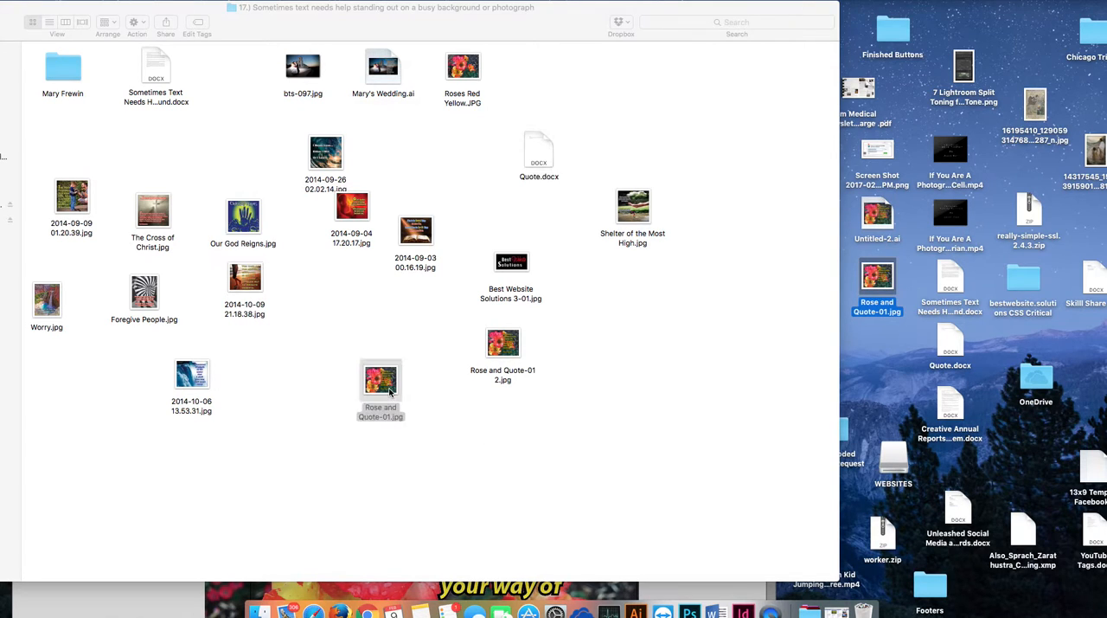
pyautogui.doubleClick(389, 392)
pyautogui.moveTo(243, 19); pyautogui.dragTo(407, 16)
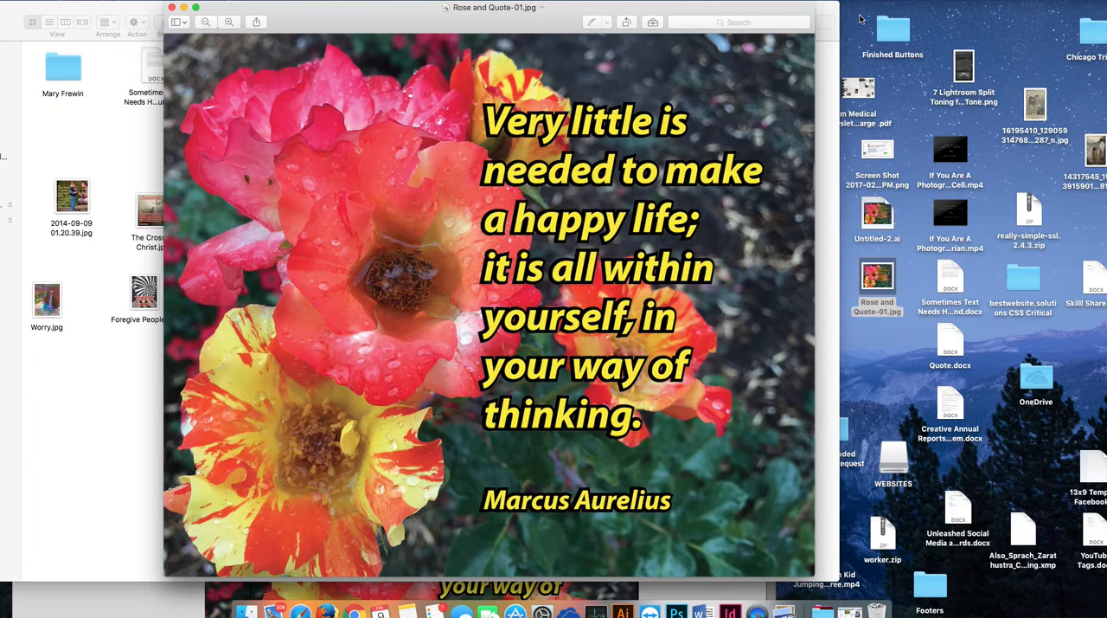
# Step: Move the rose image window out of the way, then open Best Website Solutions 3-01.jpg and enlarge its window for viewing
pyautogui.moveTo(788, 19); pyautogui.dragTo(782, 330)
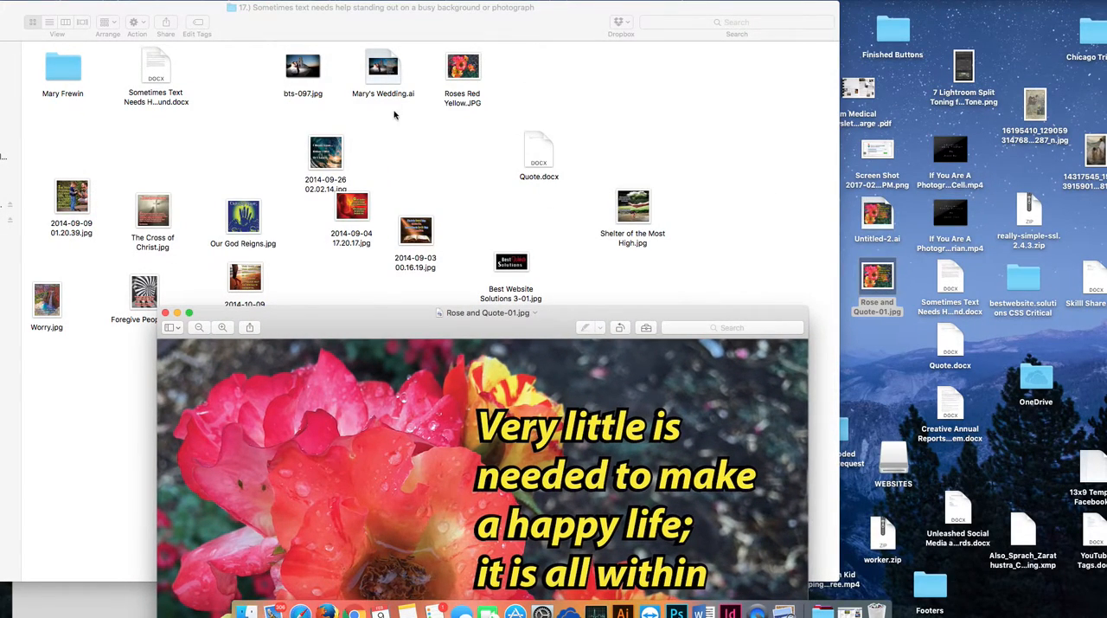
pyautogui.doubleClick(509, 262)
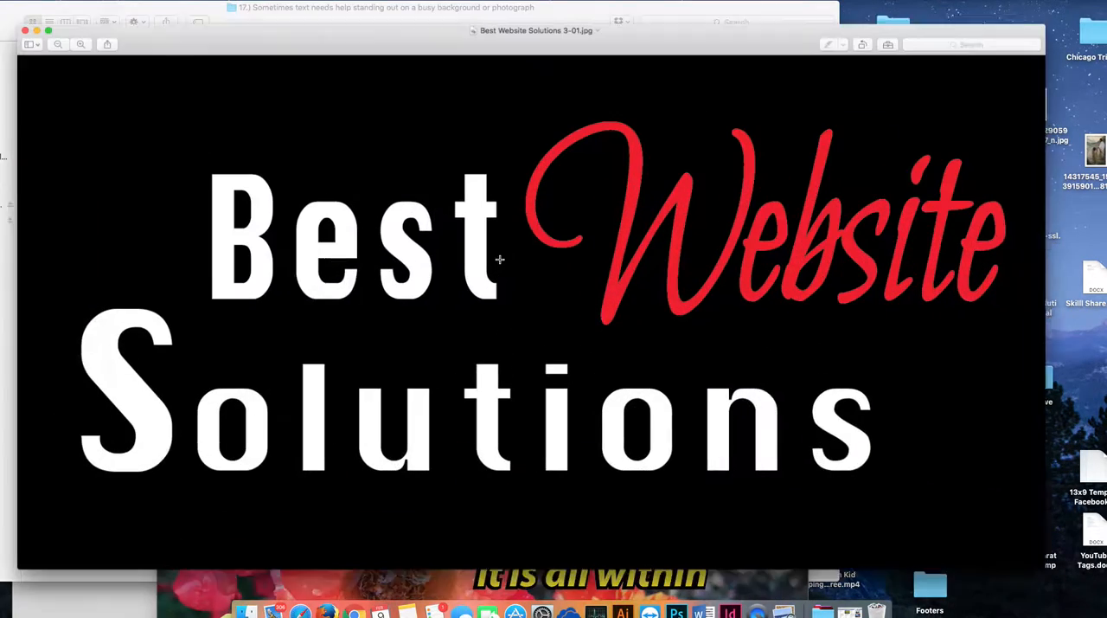
pyautogui.moveTo(424, 41)
pyautogui.mouseDown()
pyautogui.moveTo(408, 50)
pyautogui.moveTo(437, 47)
pyautogui.mouseUp()
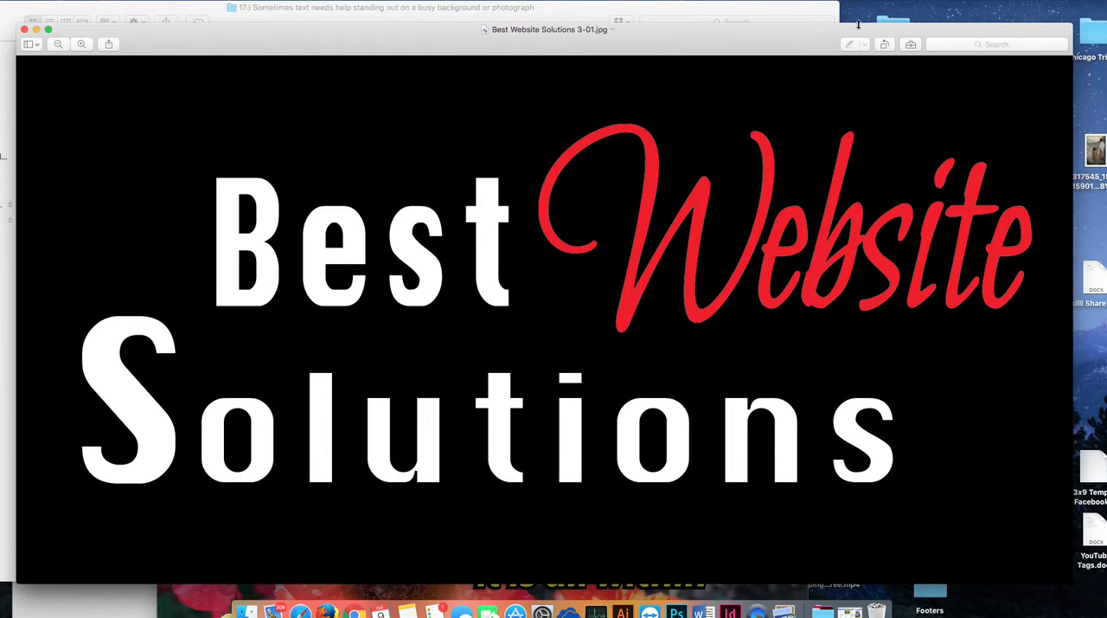